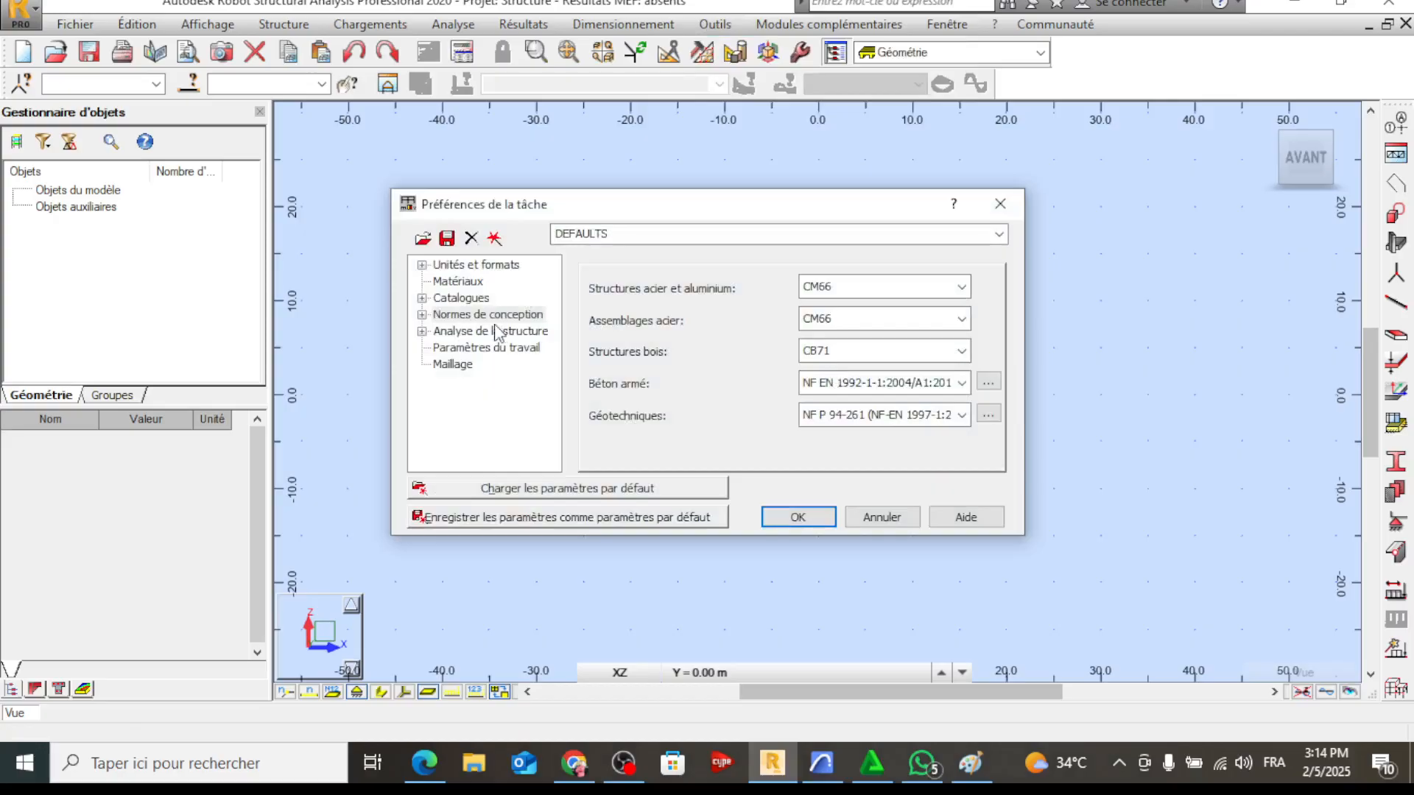
Set the design codes to BAEL 91 mod. 99 for reinforced concrete and DTU 13.12 for geotechnics
{"action": "double_click", "coordinate": [458, 315]}
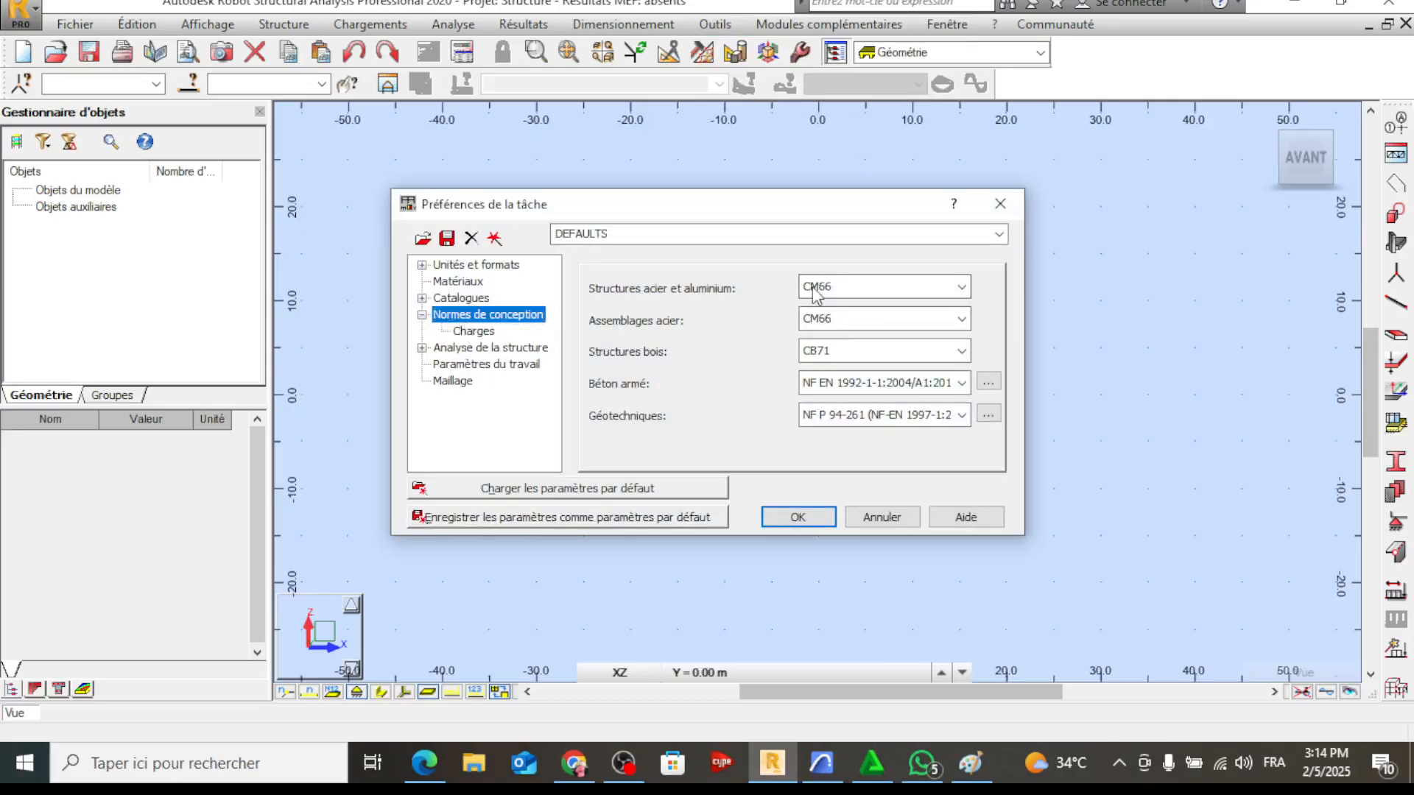
{"action": "left_click", "coordinate": [908, 381]}
{"action": "left_click", "coordinate": [895, 421]}
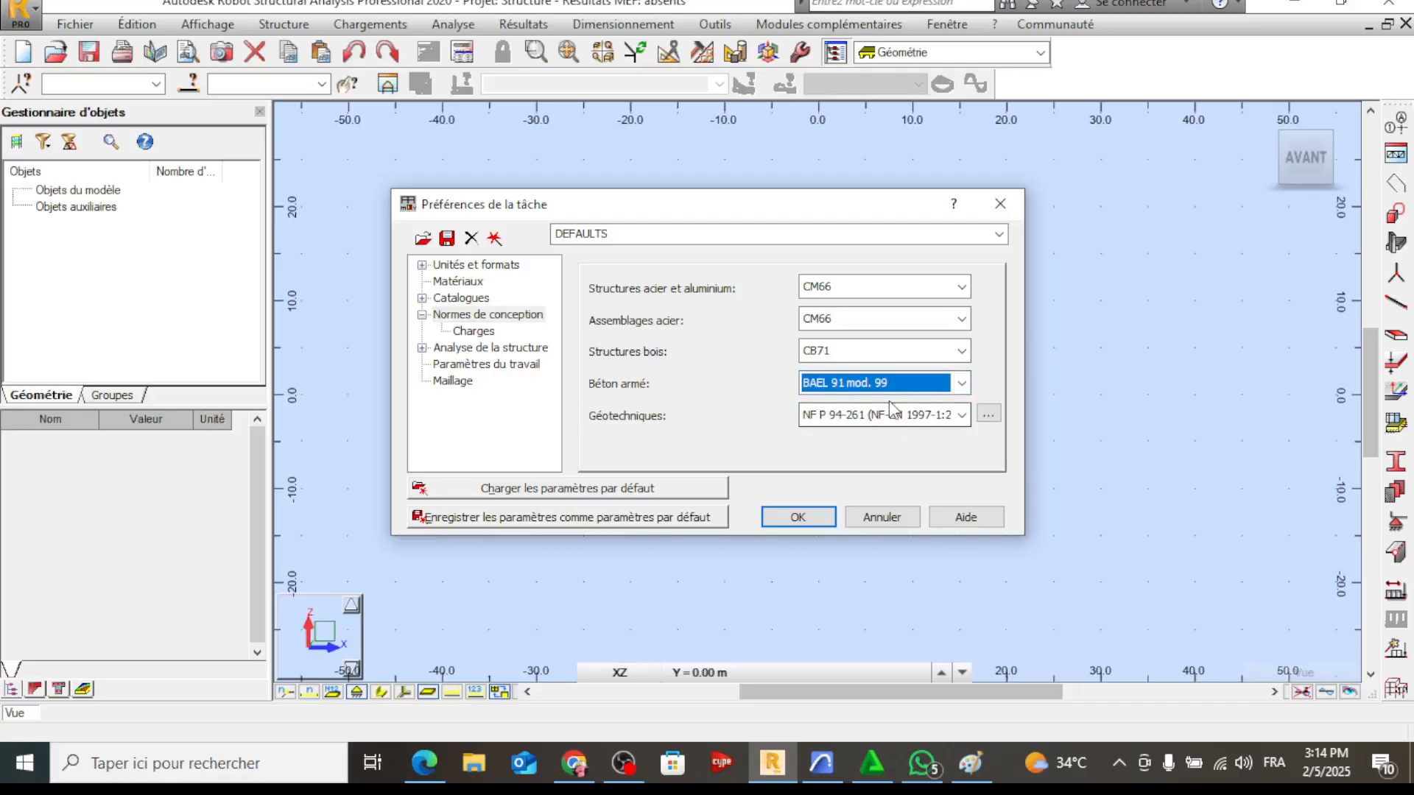
{"action": "left_click", "coordinate": [924, 417]}
{"action": "left_click", "coordinate": [887, 455]}
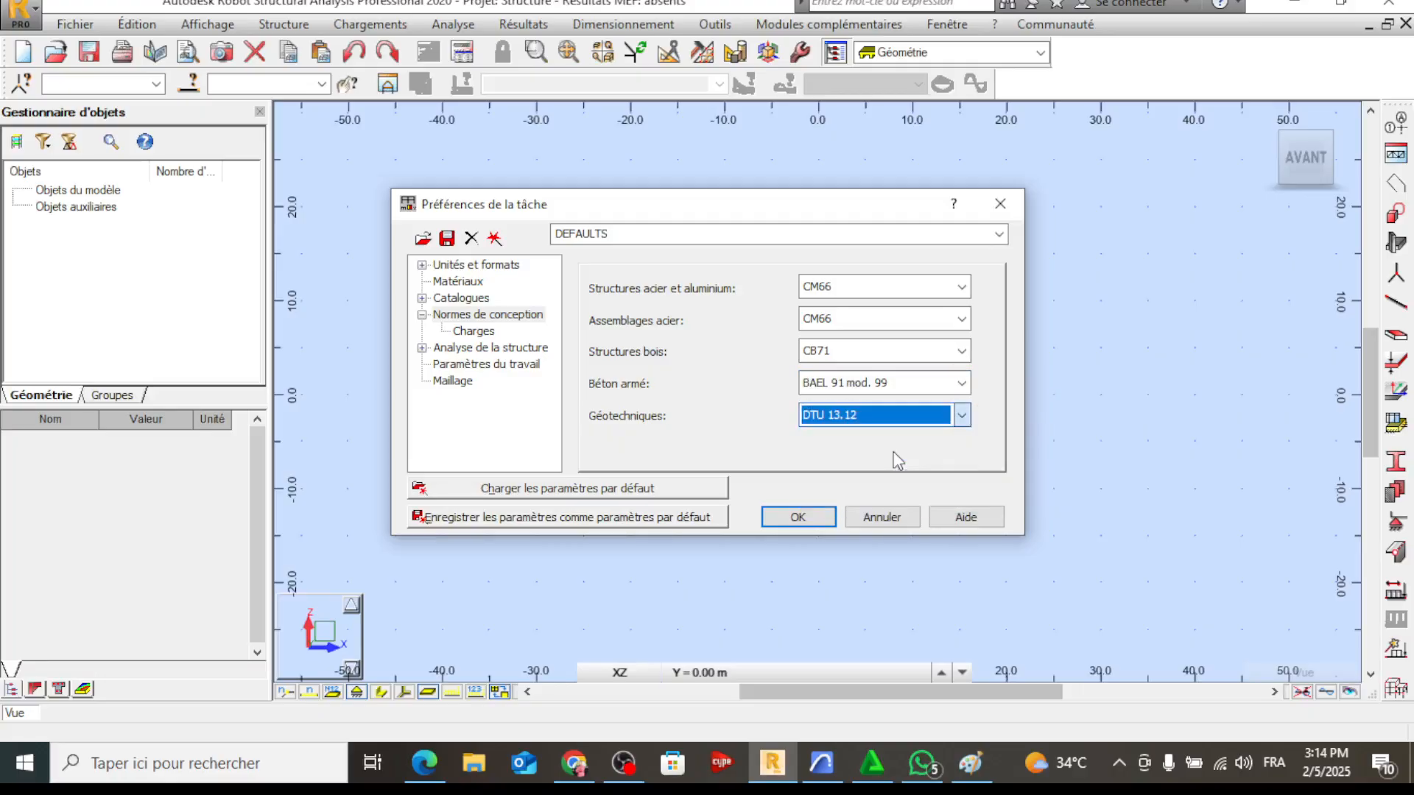
Set the load codes to BAEL 91 for combinations, NV65 02/09 for snow and wind, and R.P.S. 2011 for seismic, and accept the preferences
{"action": "left_click", "coordinate": [475, 332]}
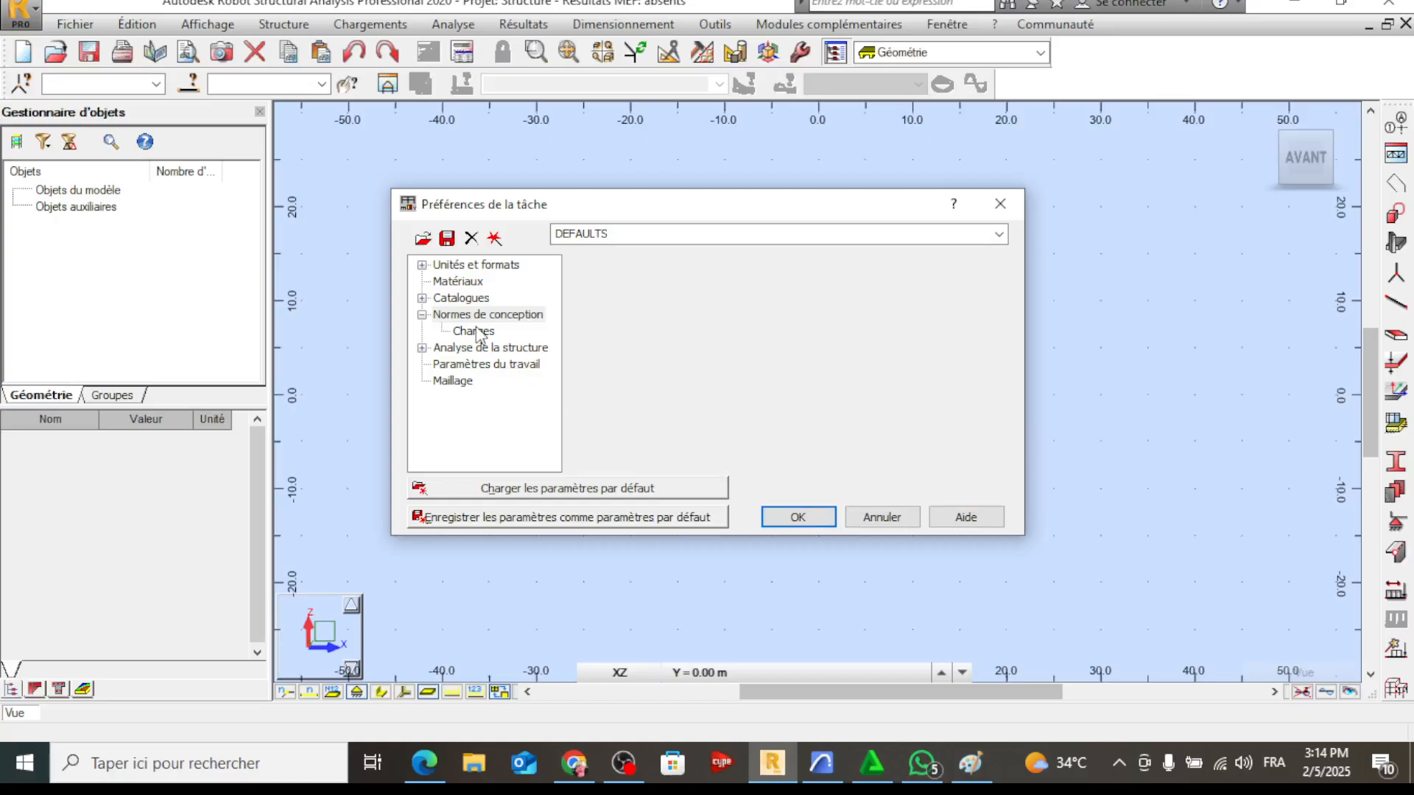
{"action": "left_click", "coordinate": [919, 302]}
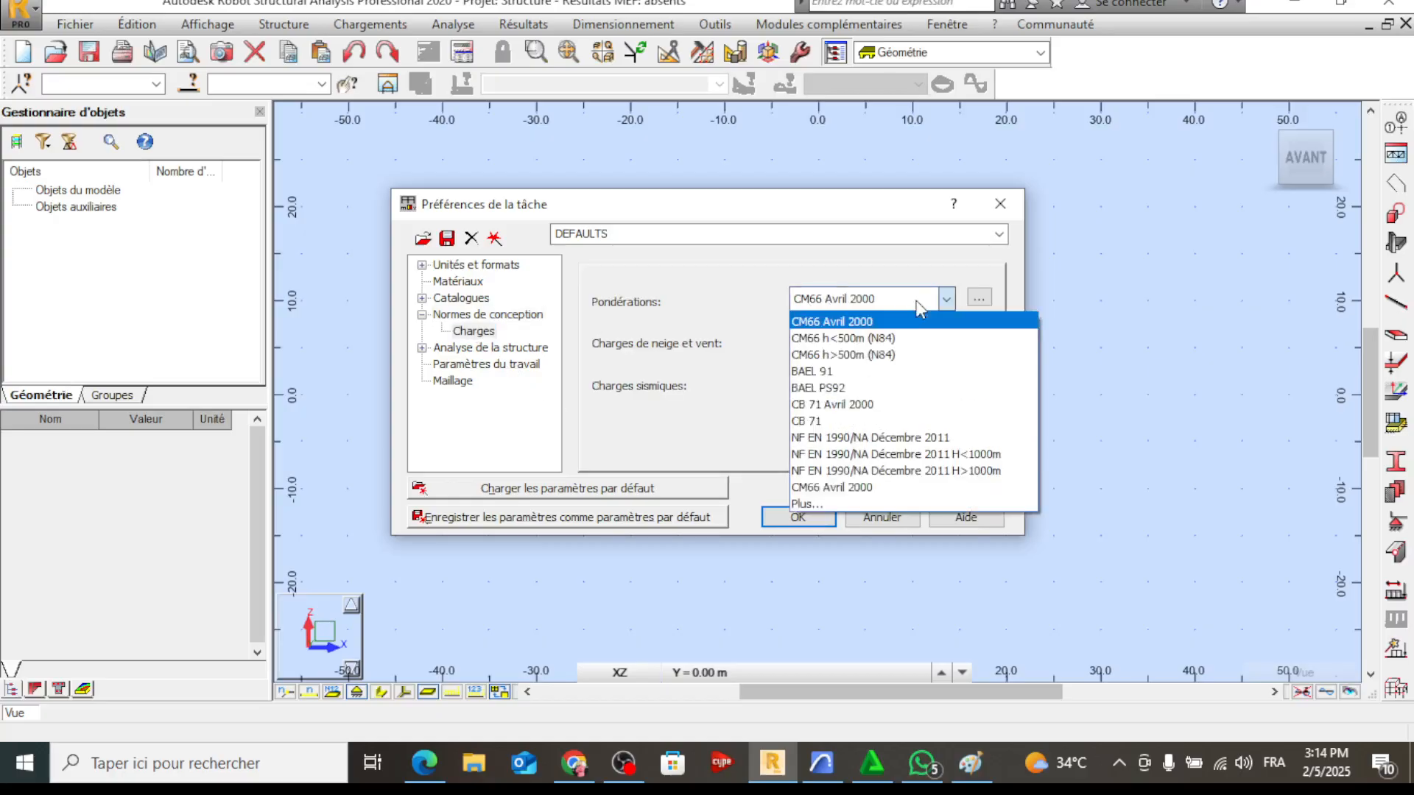
{"action": "left_click", "coordinate": [859, 373]}
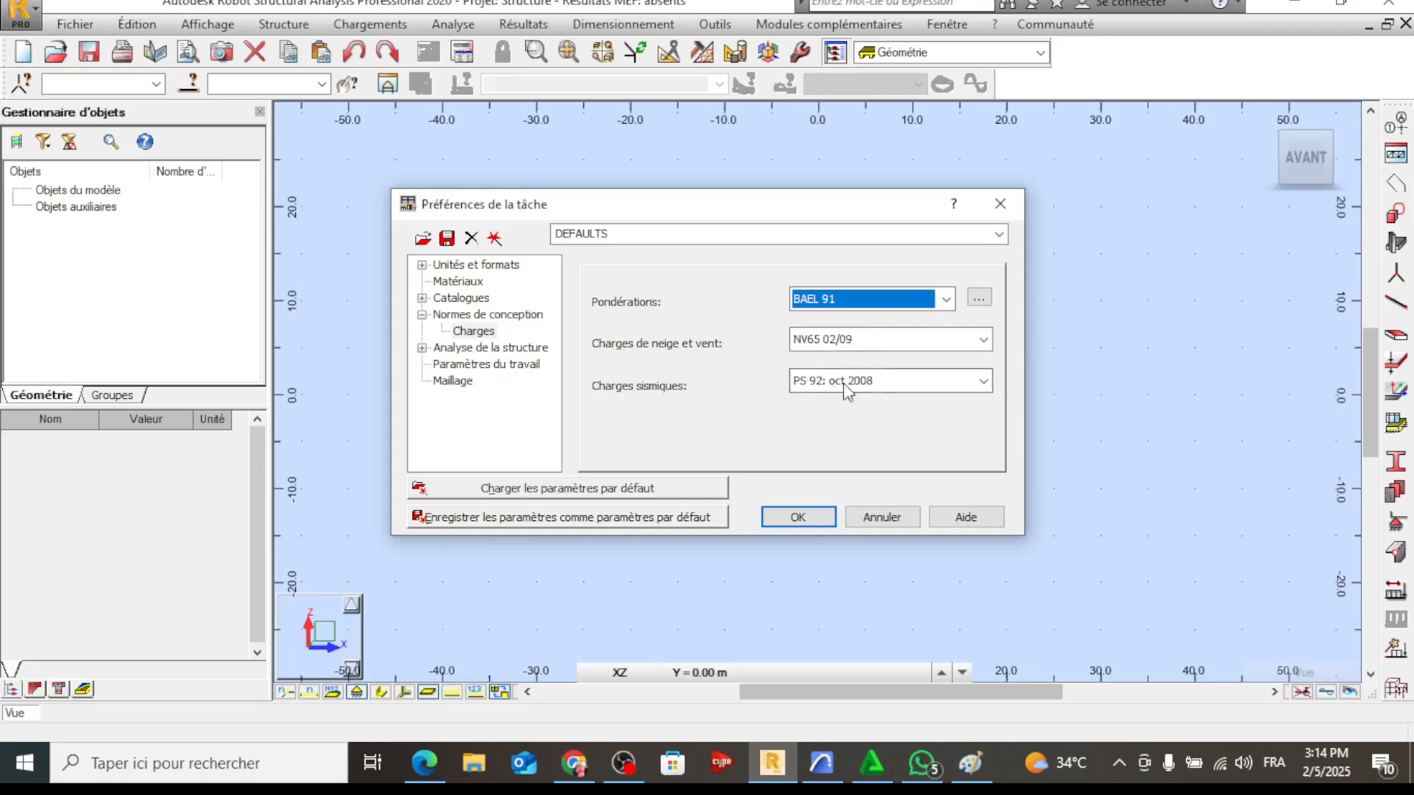
{"action": "left_click", "coordinate": [880, 386]}
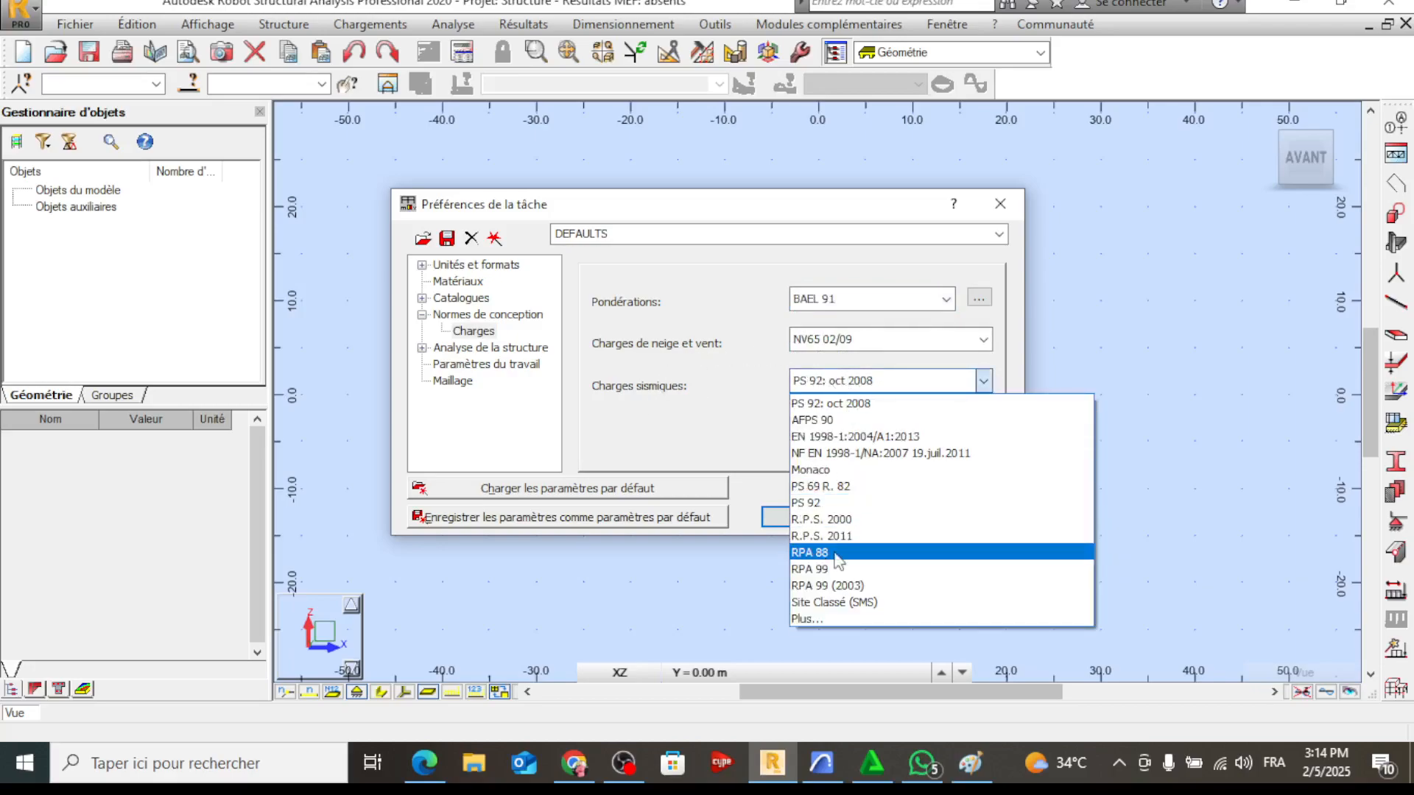
{"action": "left_click", "coordinate": [847, 537]}
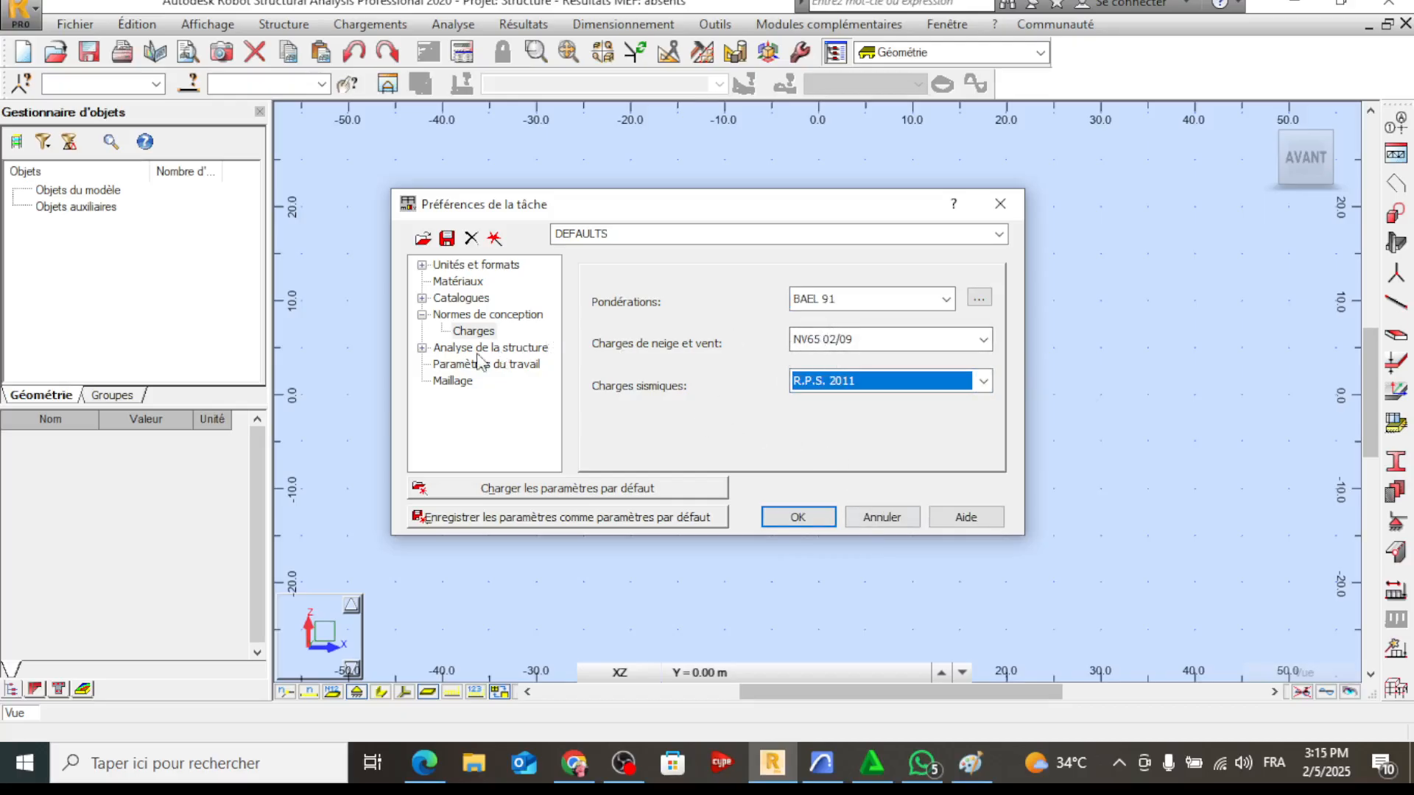
{"action": "left_click", "coordinate": [912, 341]}
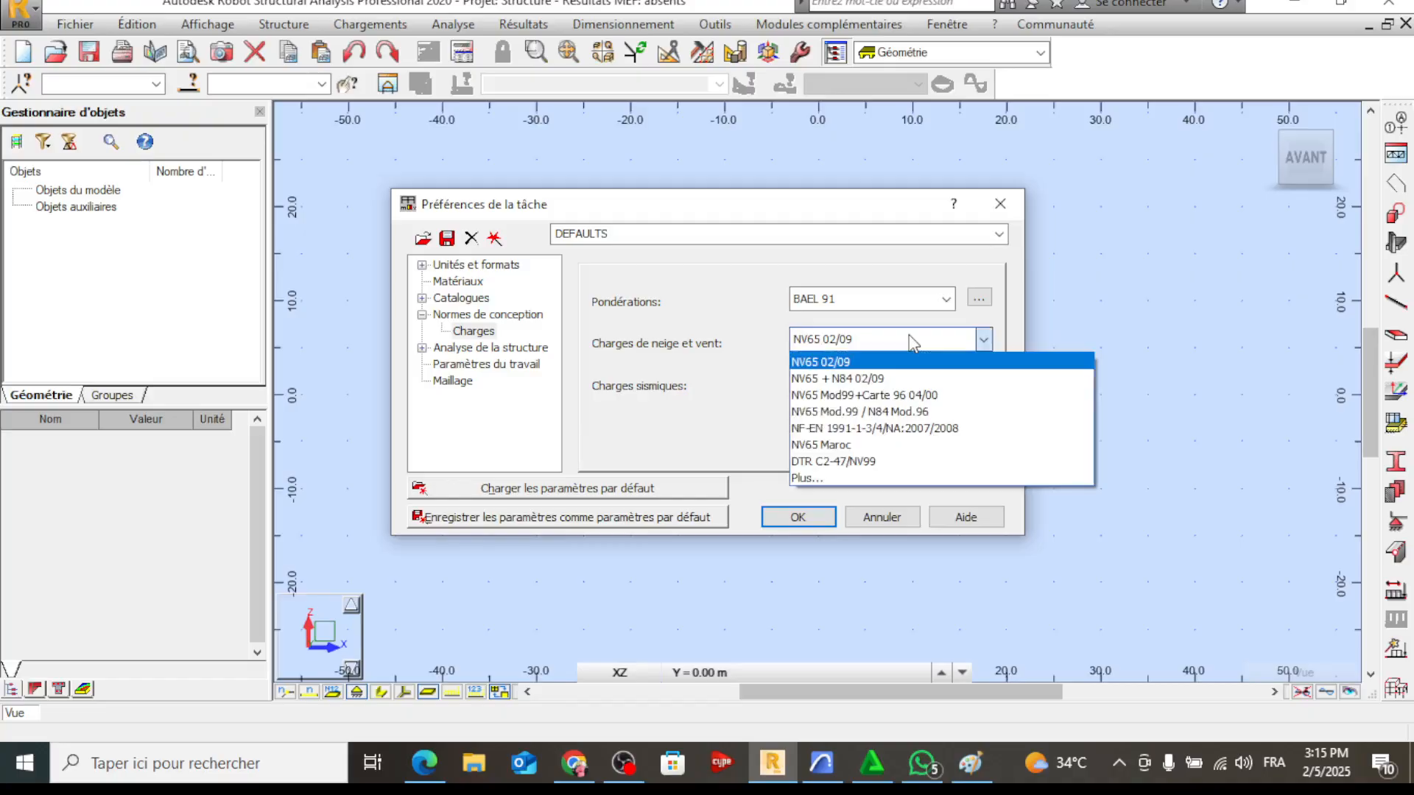
{"action": "left_click", "coordinate": [911, 342]}
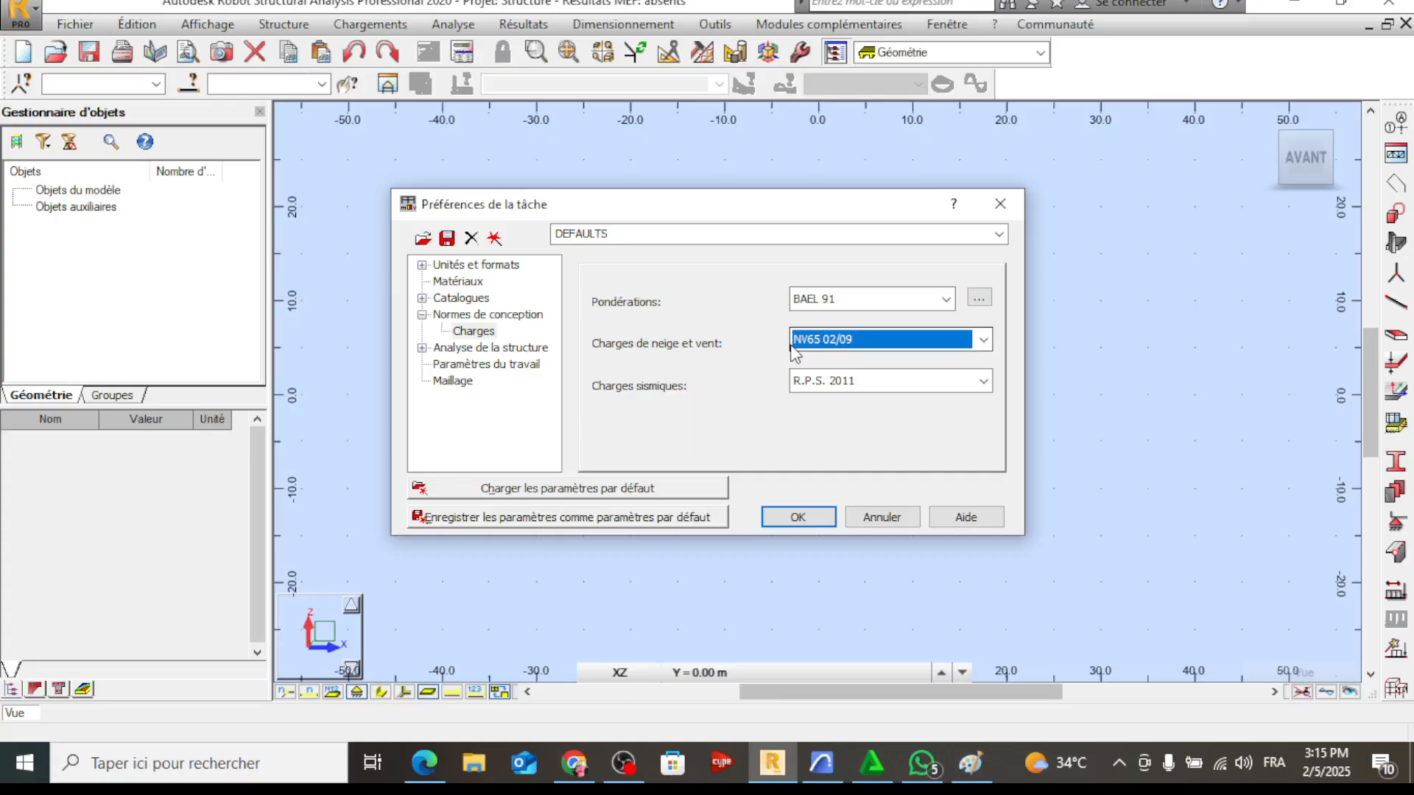
{"action": "left_click", "coordinate": [796, 520]}
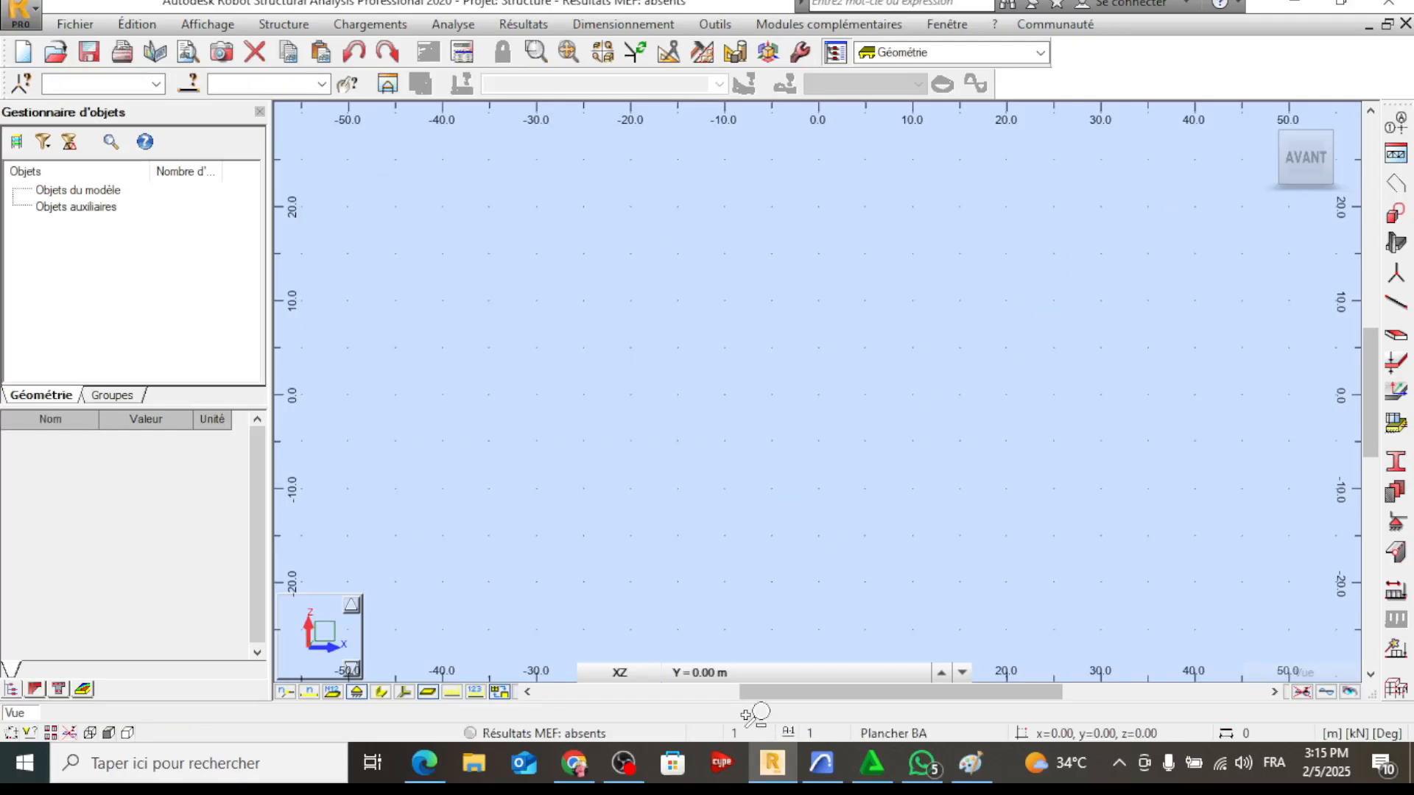
Switch to Archicad and examine the bridge in 3D and in the ground-floor plan for its grid axes and spacings
{"action": "left_click", "coordinate": [822, 762]}
{"action": "middle_click_drag", "start_coordinate": [650, 458], "coordinate": [713, 490]}
{"action": "scroll", "coordinate": [828, 438], "scroll_direction": "up", "scroll_amount": 1}
{"action": "scroll", "coordinate": [718, 494], "scroll_direction": "up", "scroll_amount": 1}
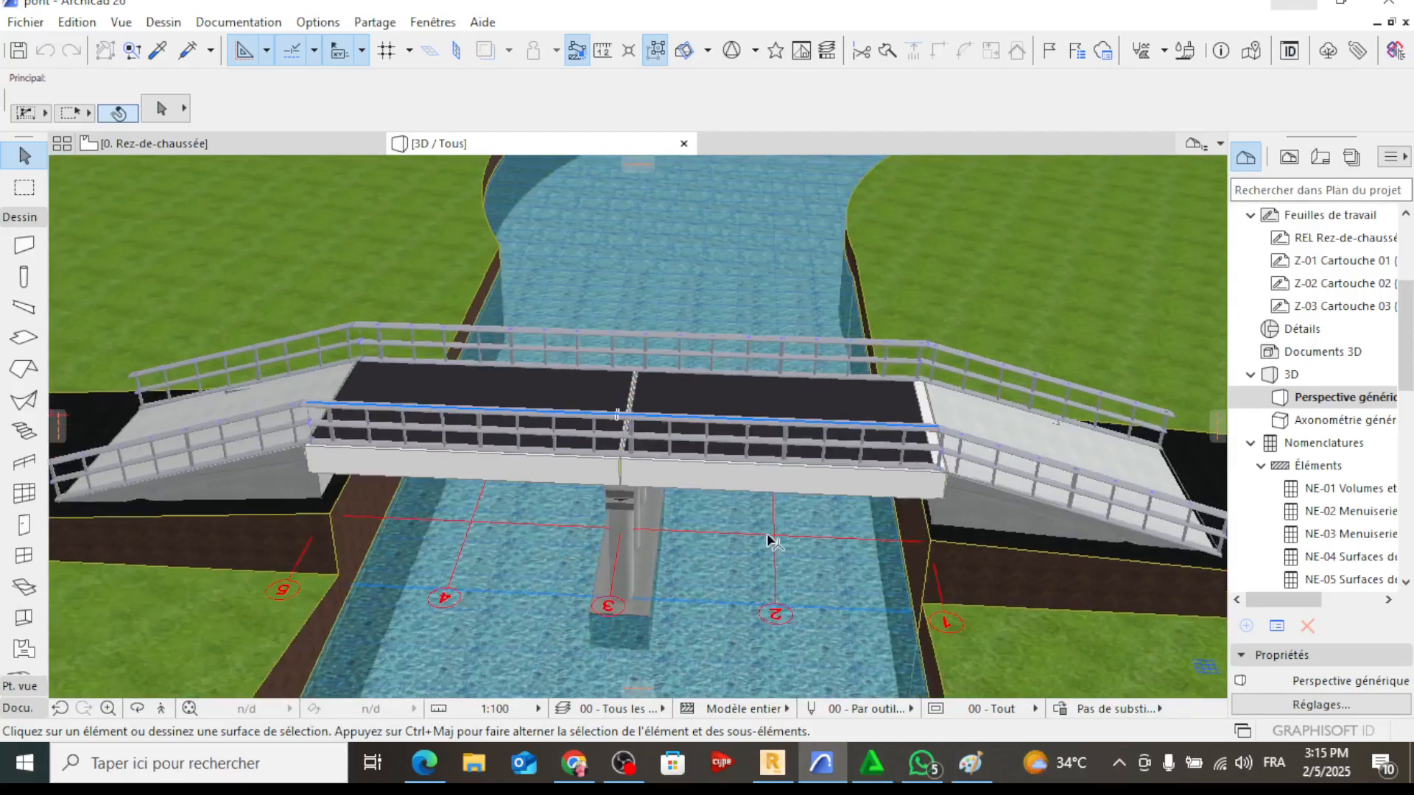
{"action": "left_click", "coordinate": [268, 147]}
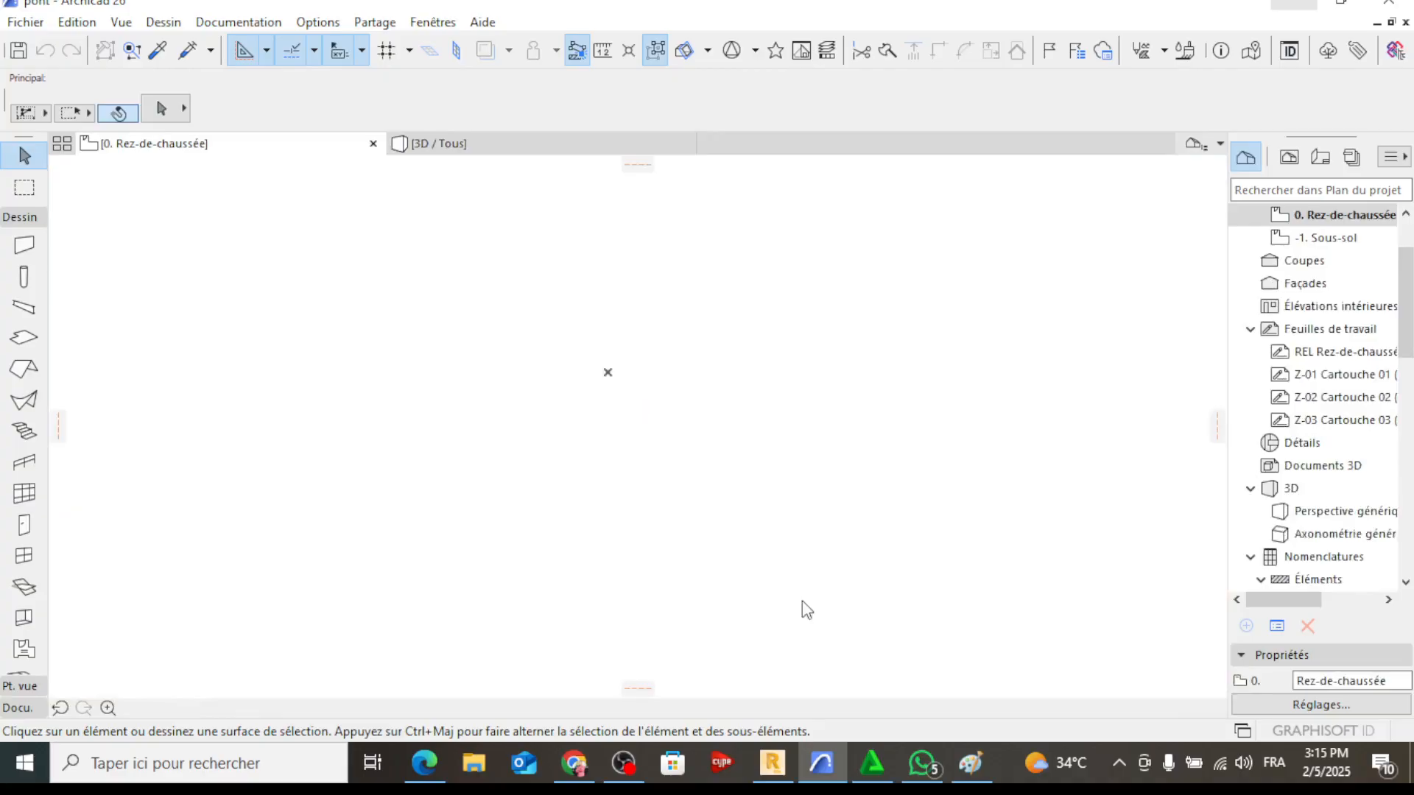
{"action": "scroll", "coordinate": [435, 442], "scroll_direction": "down", "scroll_amount": 5}
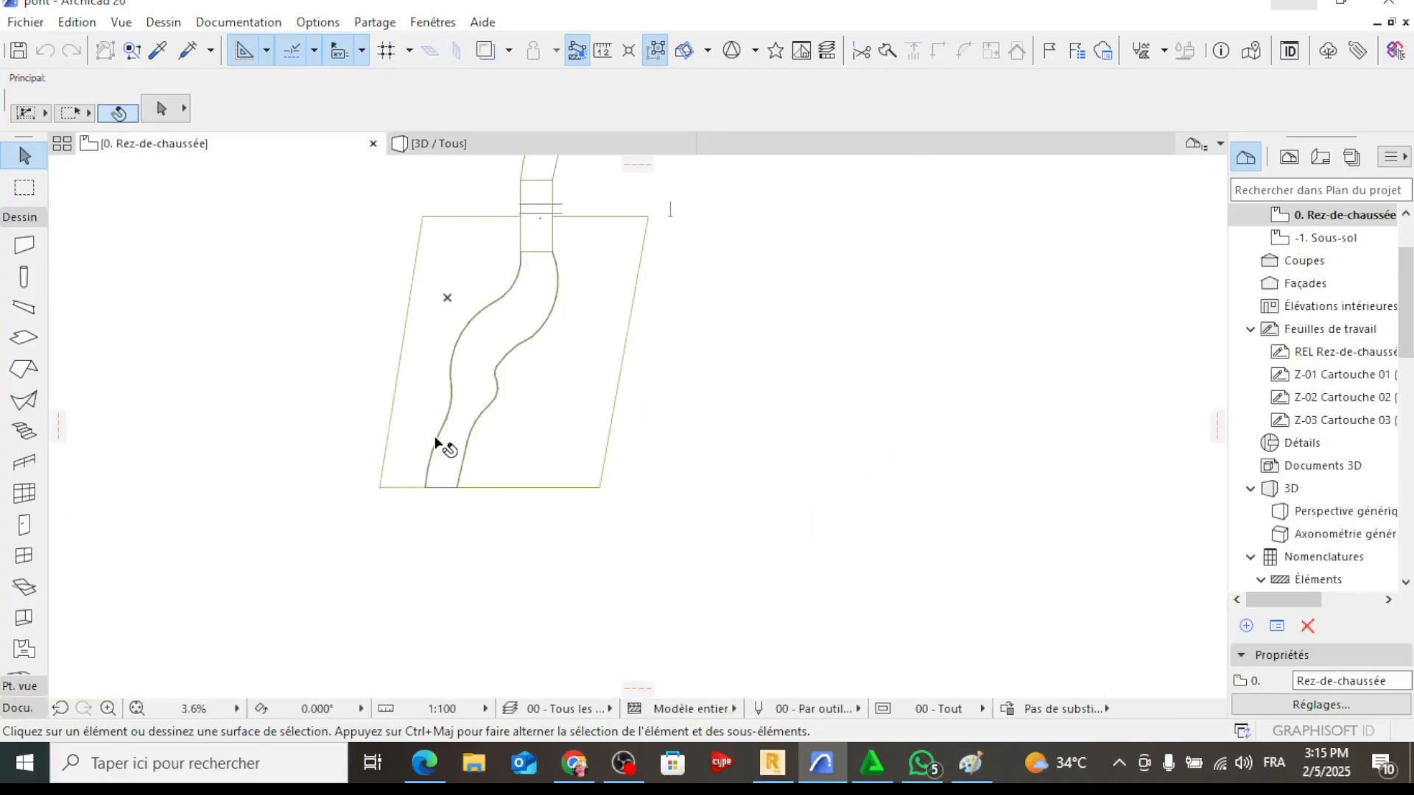
{"action": "scroll", "coordinate": [435, 442], "scroll_direction": "up", "scroll_amount": 10}
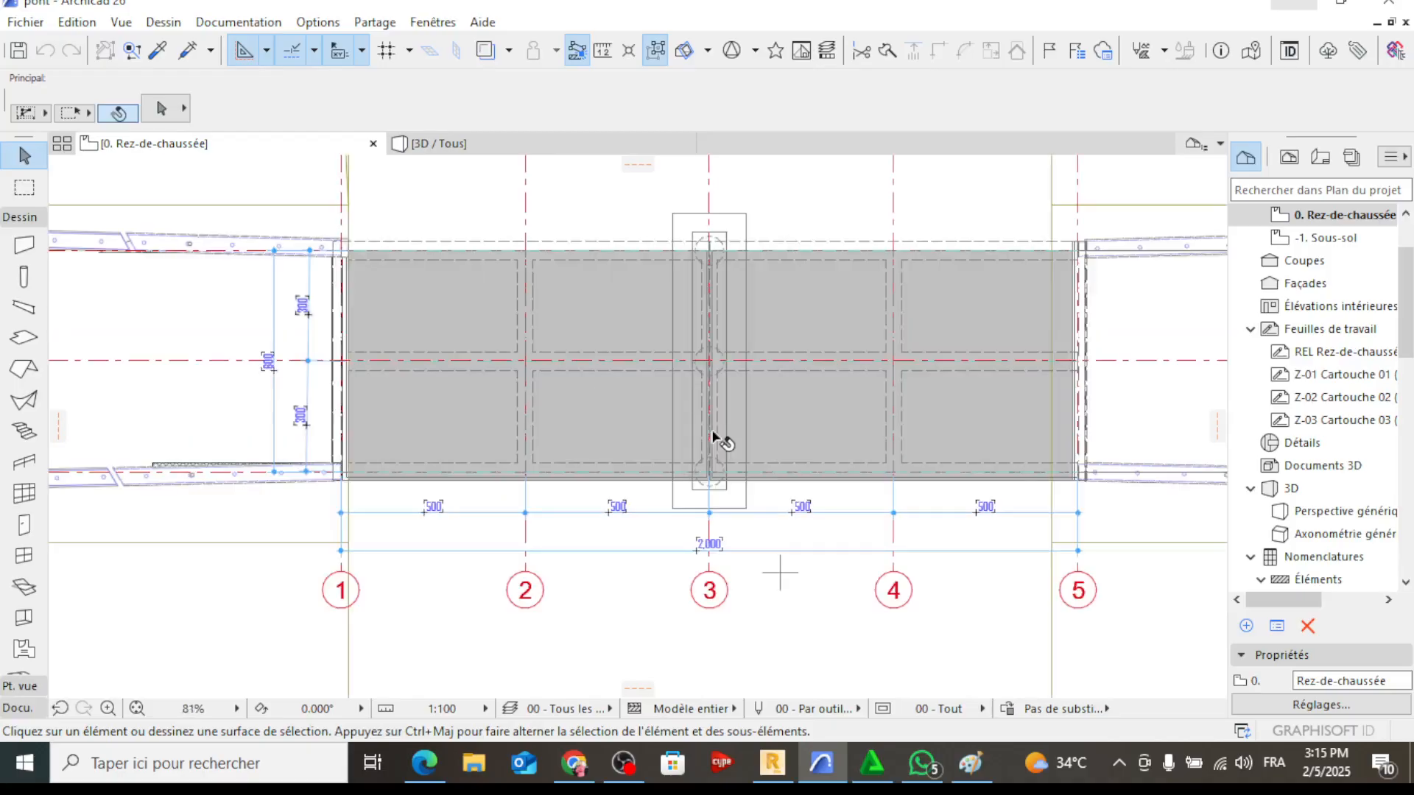
{"action": "scroll", "coordinate": [530, 445], "scroll_direction": "up", "scroll_amount": 3}
{"action": "middle_click_drag", "start_coordinate": [319, 406], "coordinate": [527, 520]}
{"action": "scroll", "coordinate": [530, 445], "scroll_direction": "down", "scroll_amount": 1}
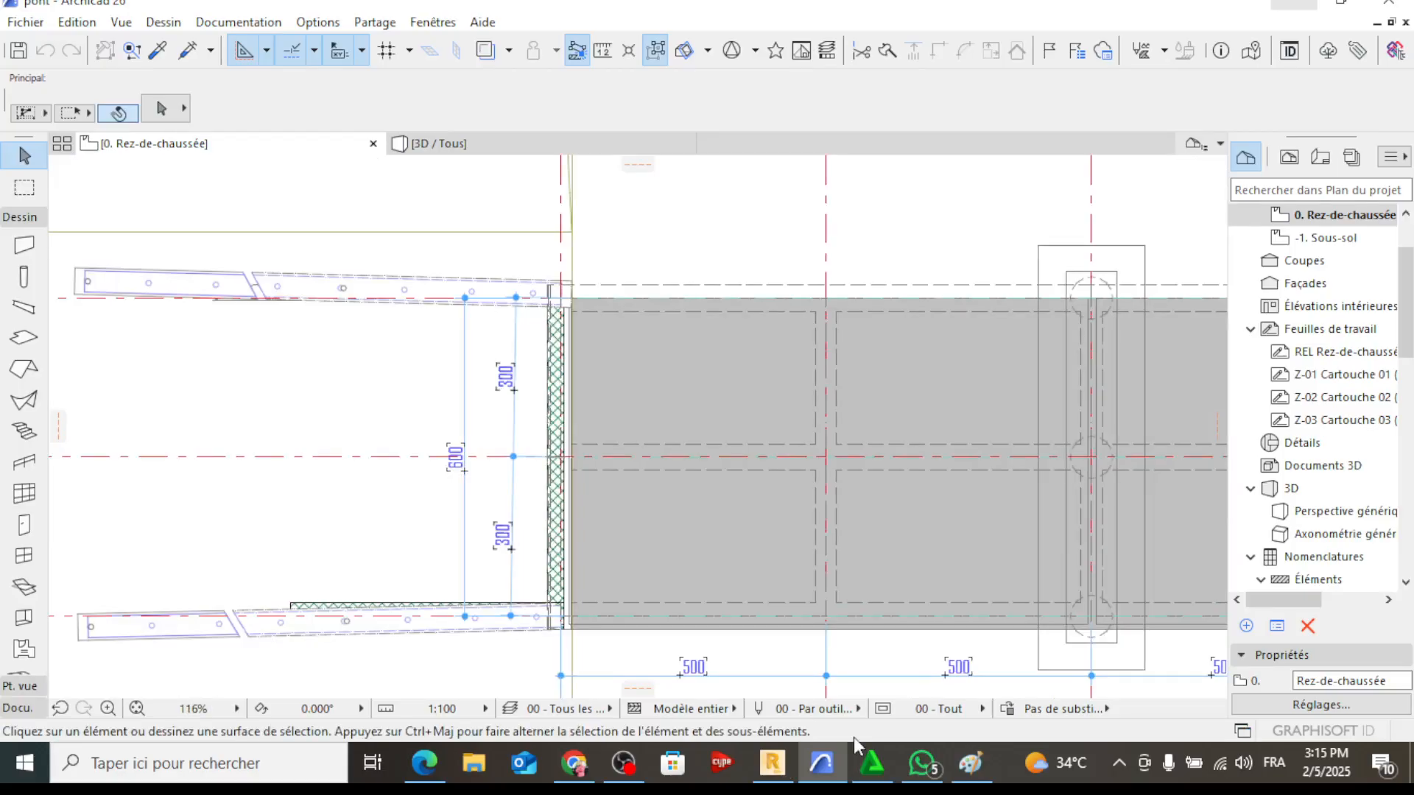
In Robot, define X construction lines from 0.00 m with 2 repetitions at 3 m spacing, labelled A B C, checking them against the Archicad plan
{"action": "left_click", "coordinate": [772, 763]}
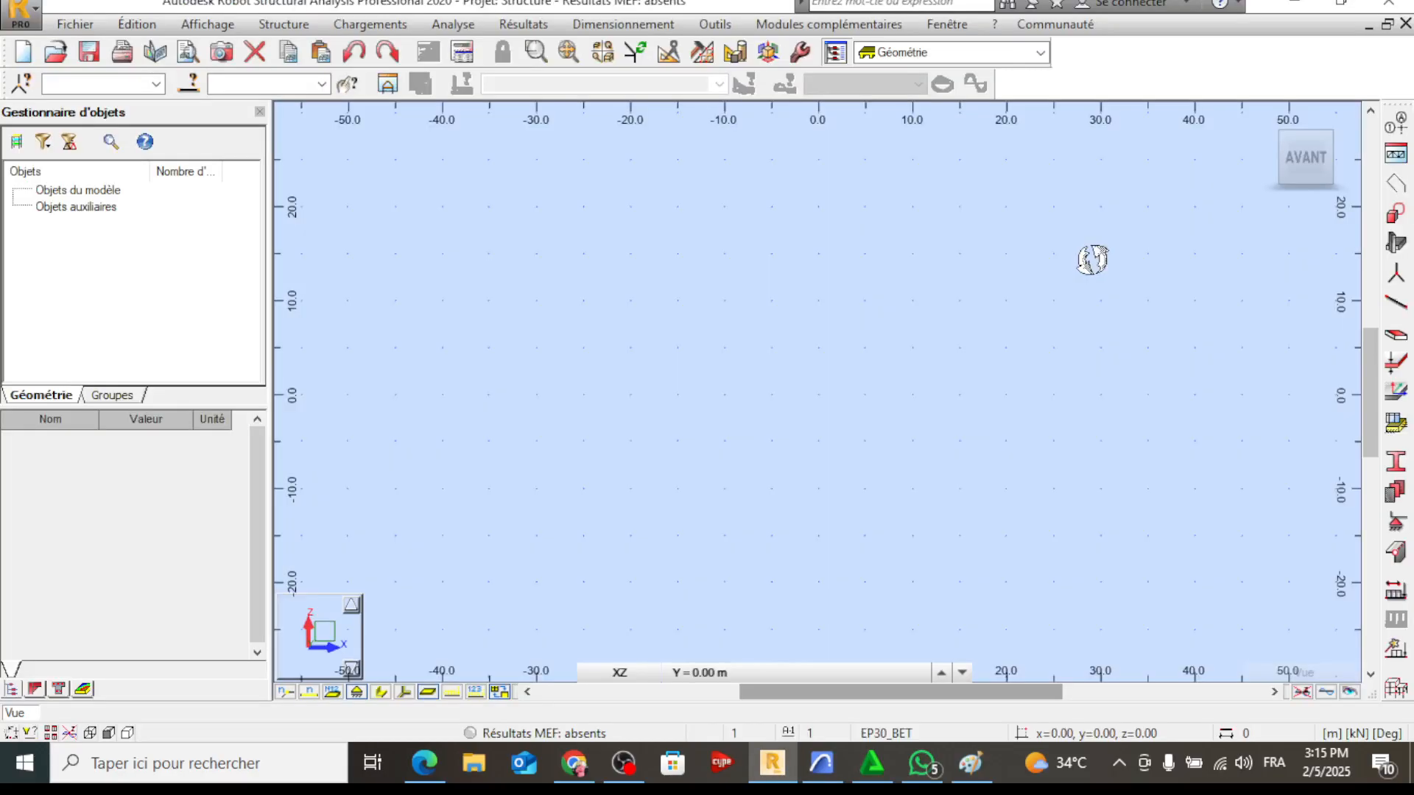
{"action": "left_click", "coordinate": [1388, 151]}
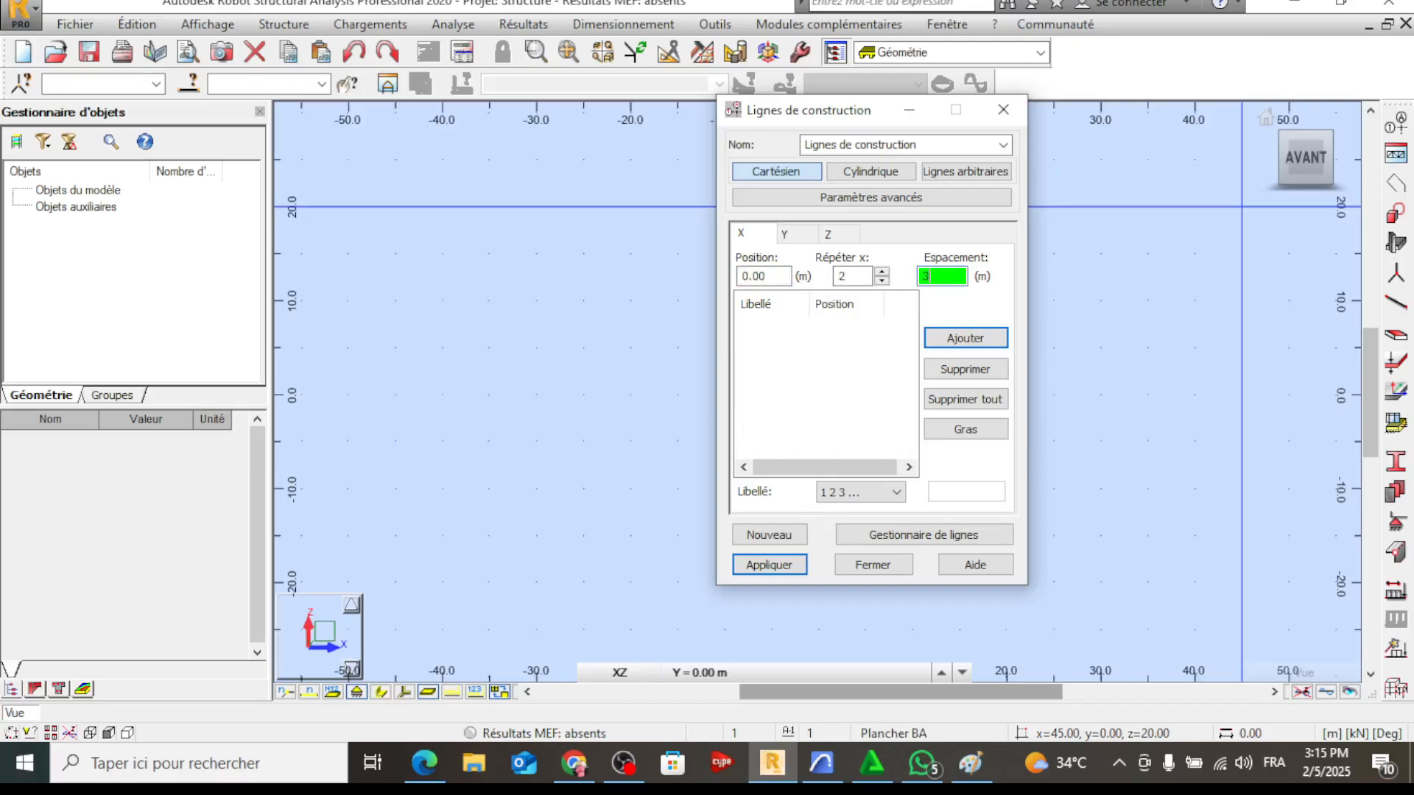
{"action": "left_click", "coordinate": [770, 779]}
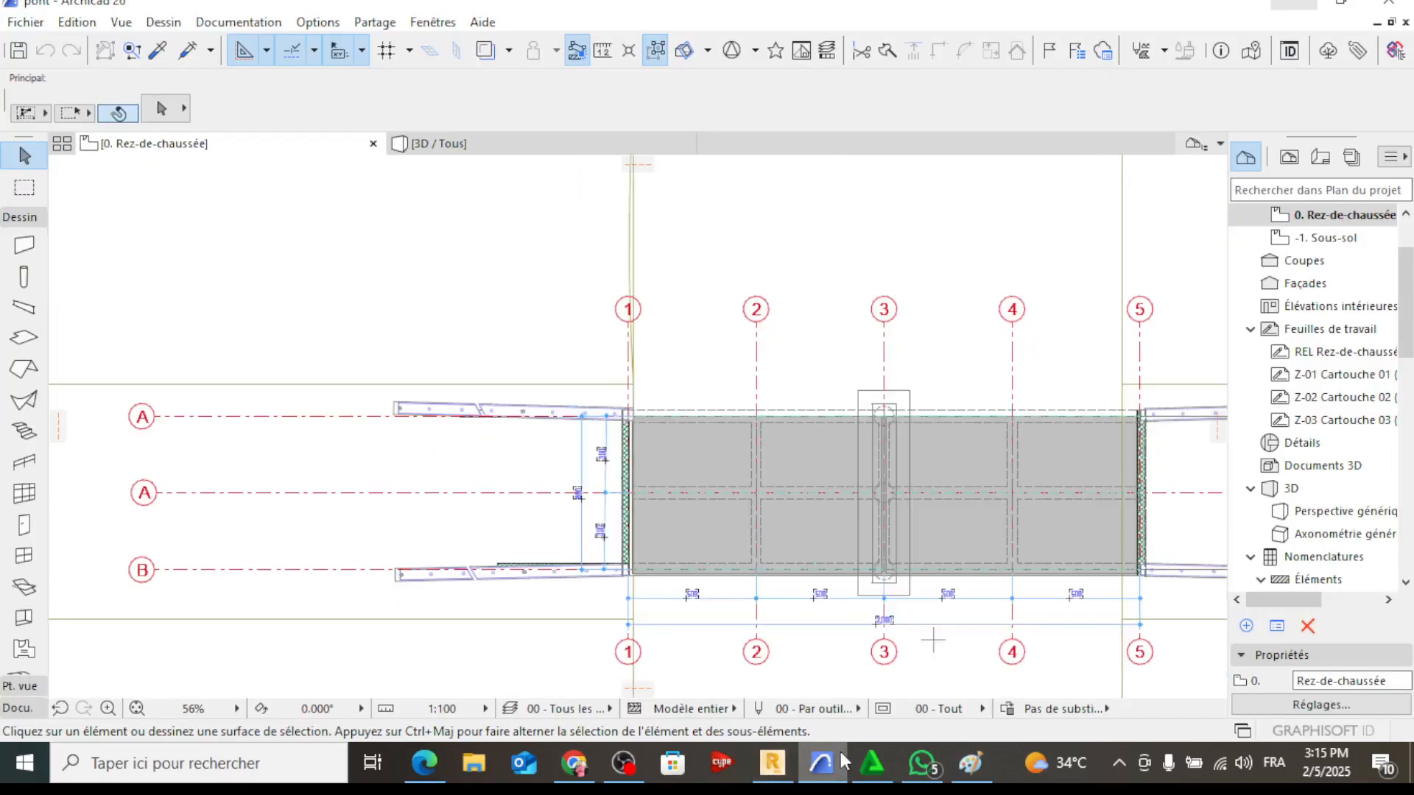
{"action": "left_click", "coordinate": [813, 767]}
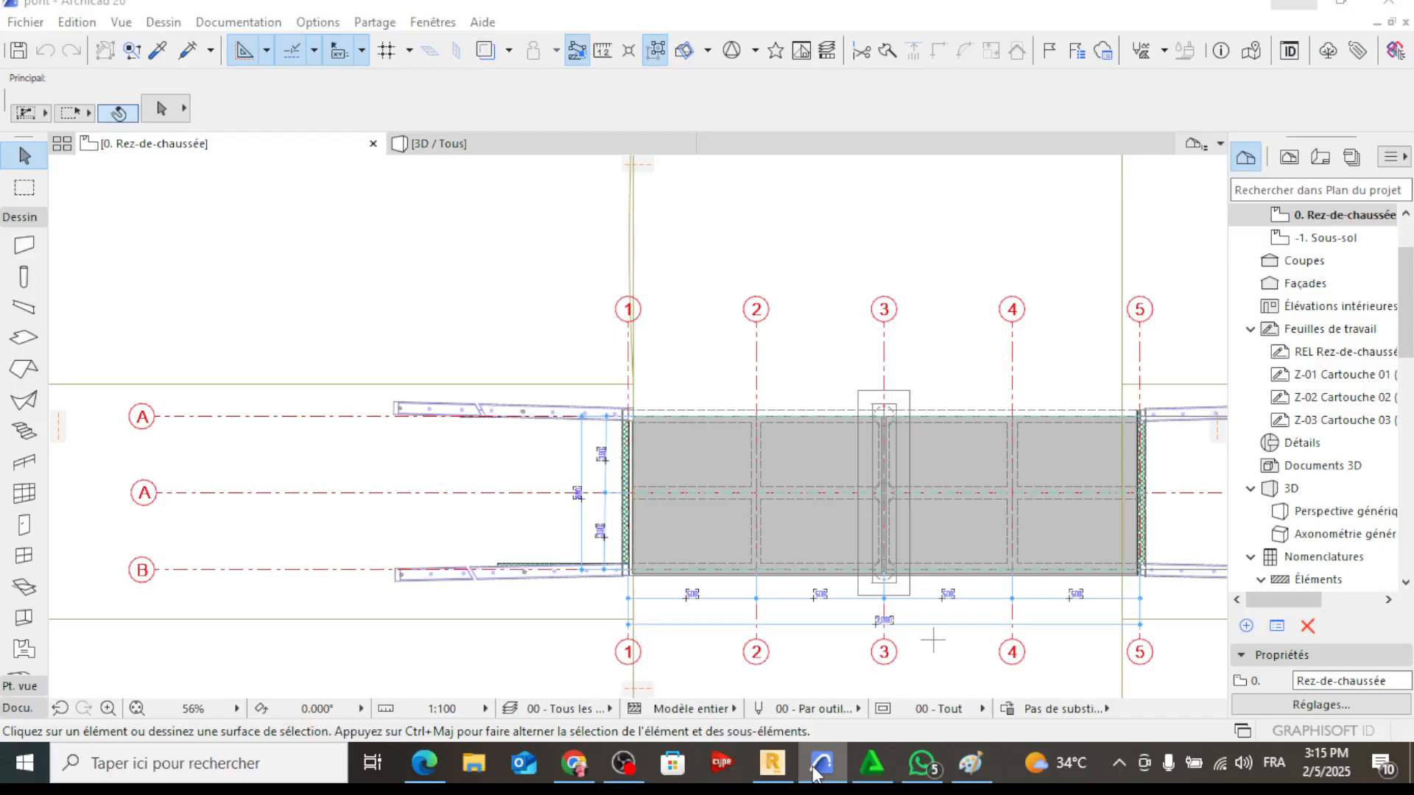
{"action": "left_click", "coordinate": [816, 774]}
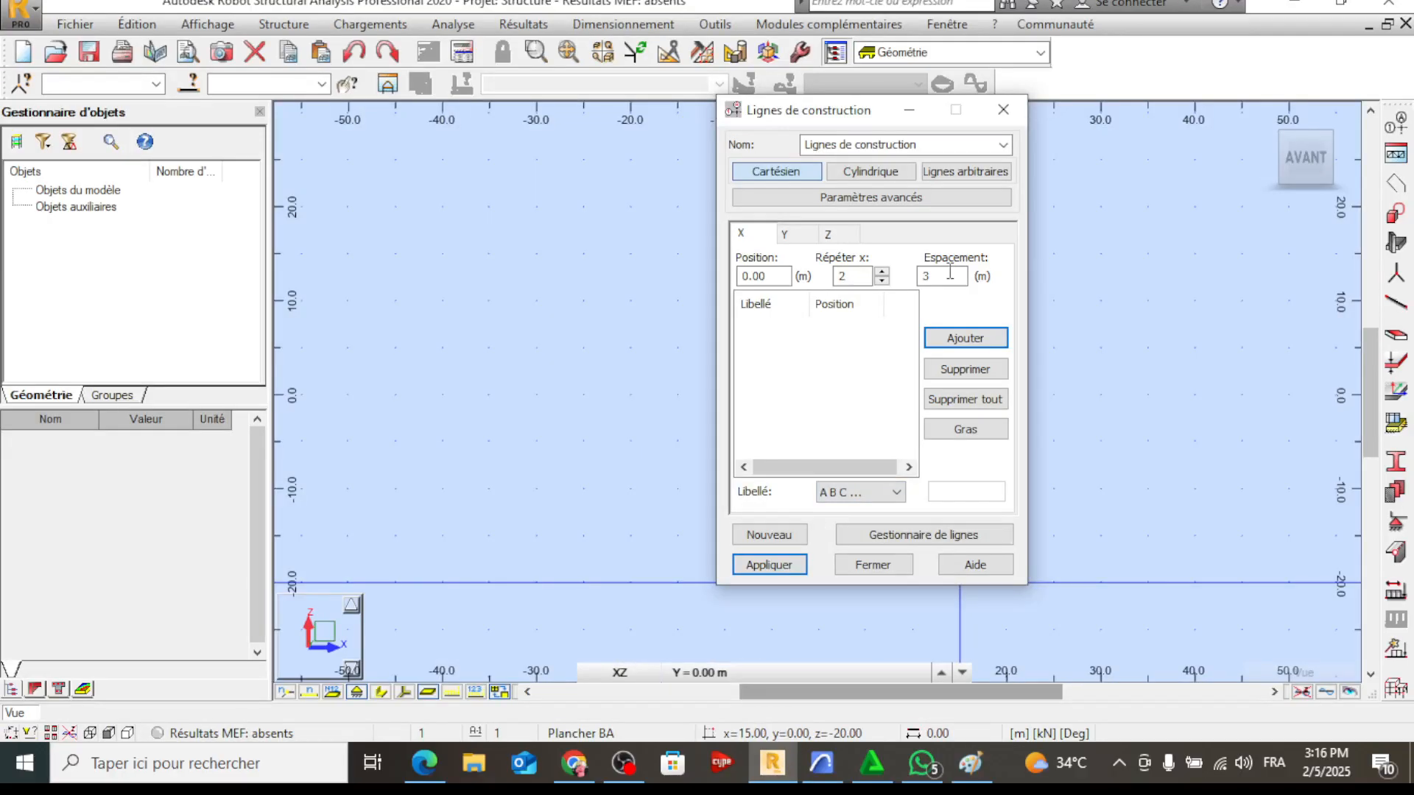
{"action": "left_click", "coordinate": [821, 764]}
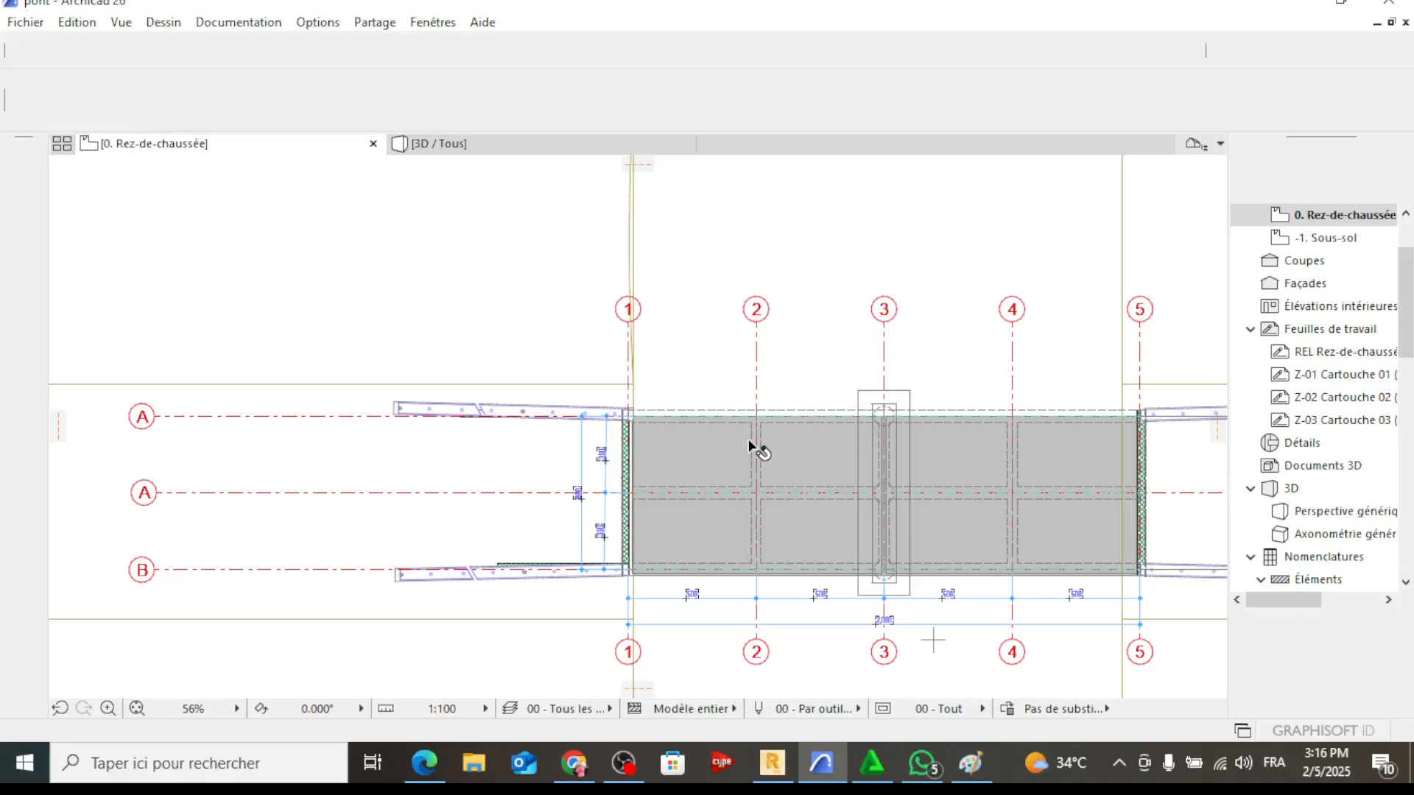
{"action": "scroll", "coordinate": [750, 446], "scroll_direction": "up", "scroll_amount": 1}
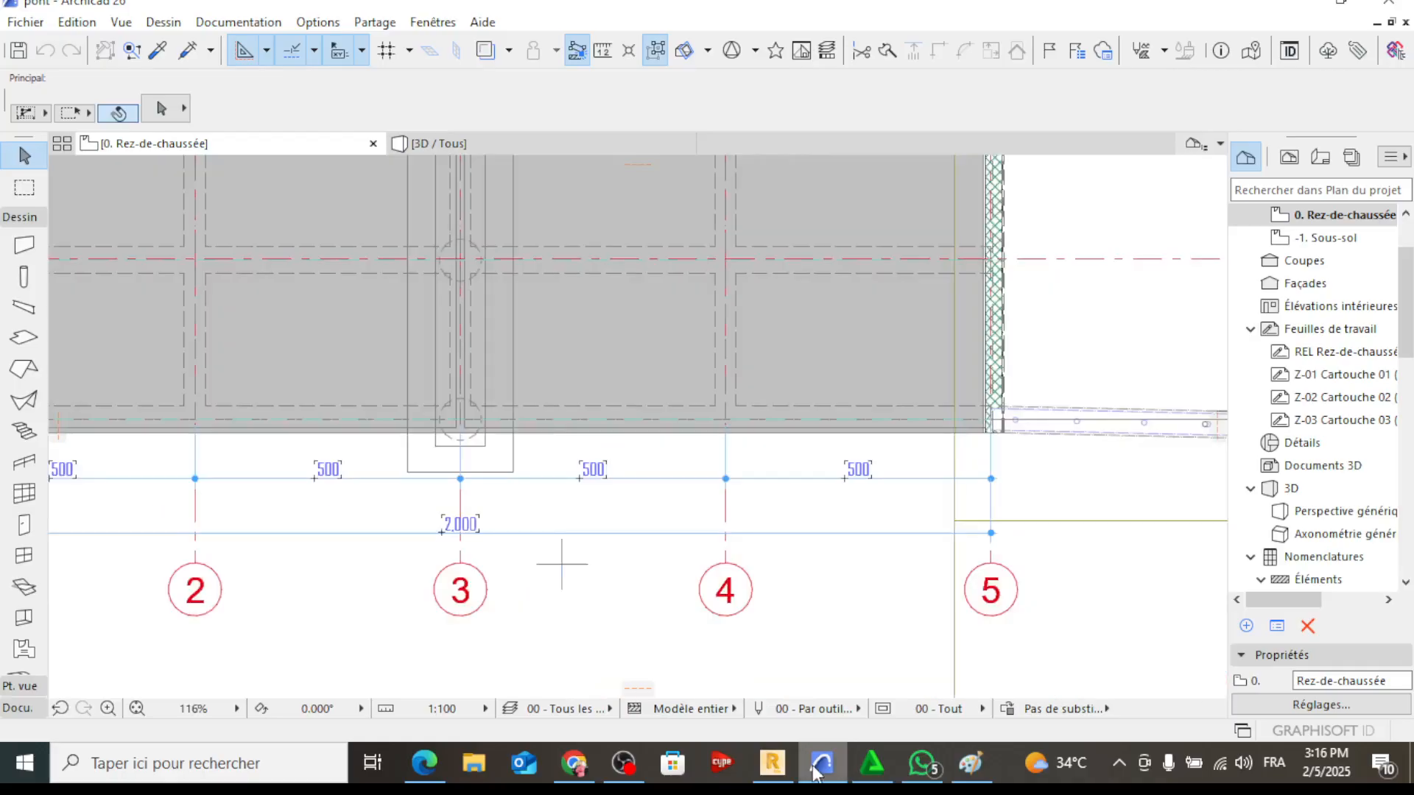
{"action": "left_click", "coordinate": [818, 770]}
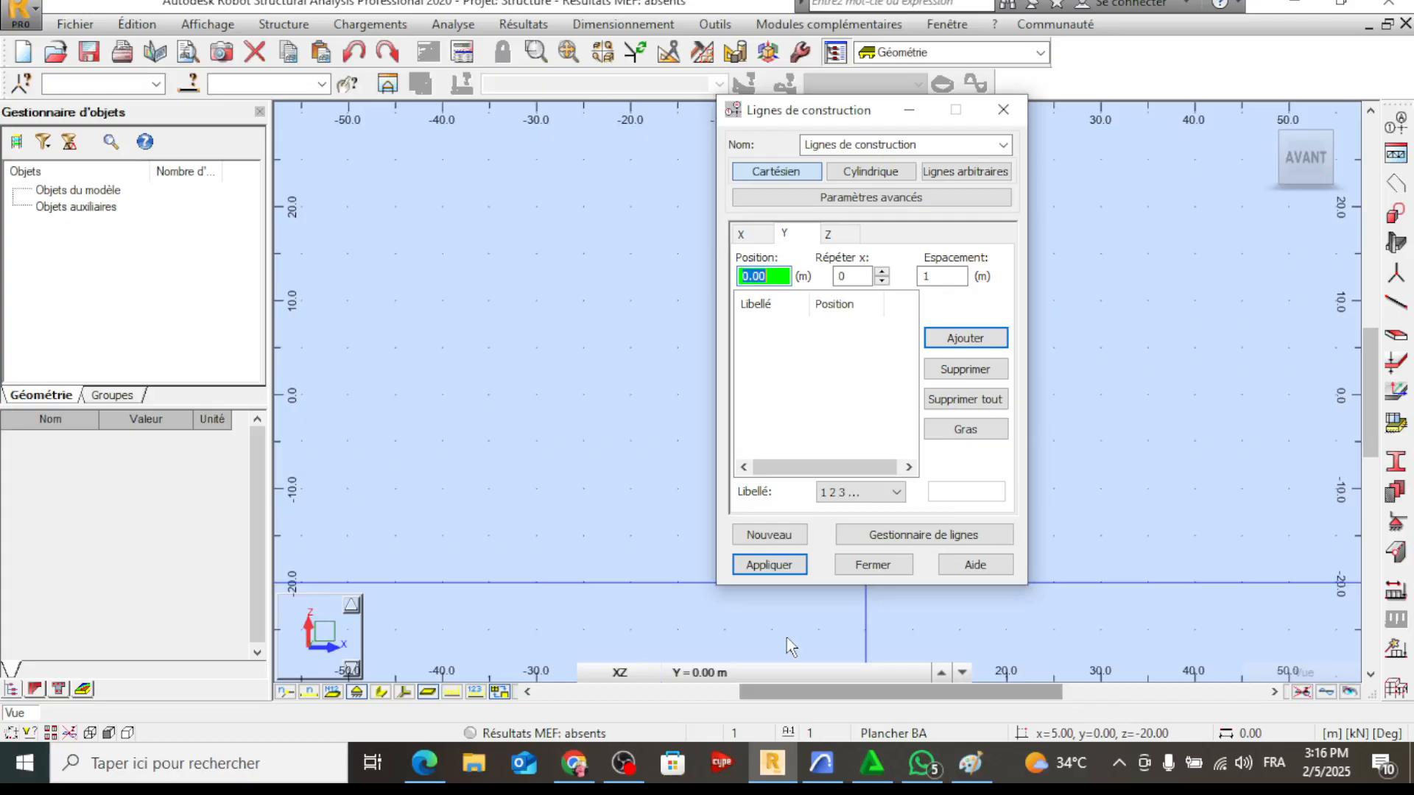
Add Y construction lines from 0.00 m with 4 repetitions at 5 m spacing, numbered 1 2 3
{"action": "key", "text": "Tab"}
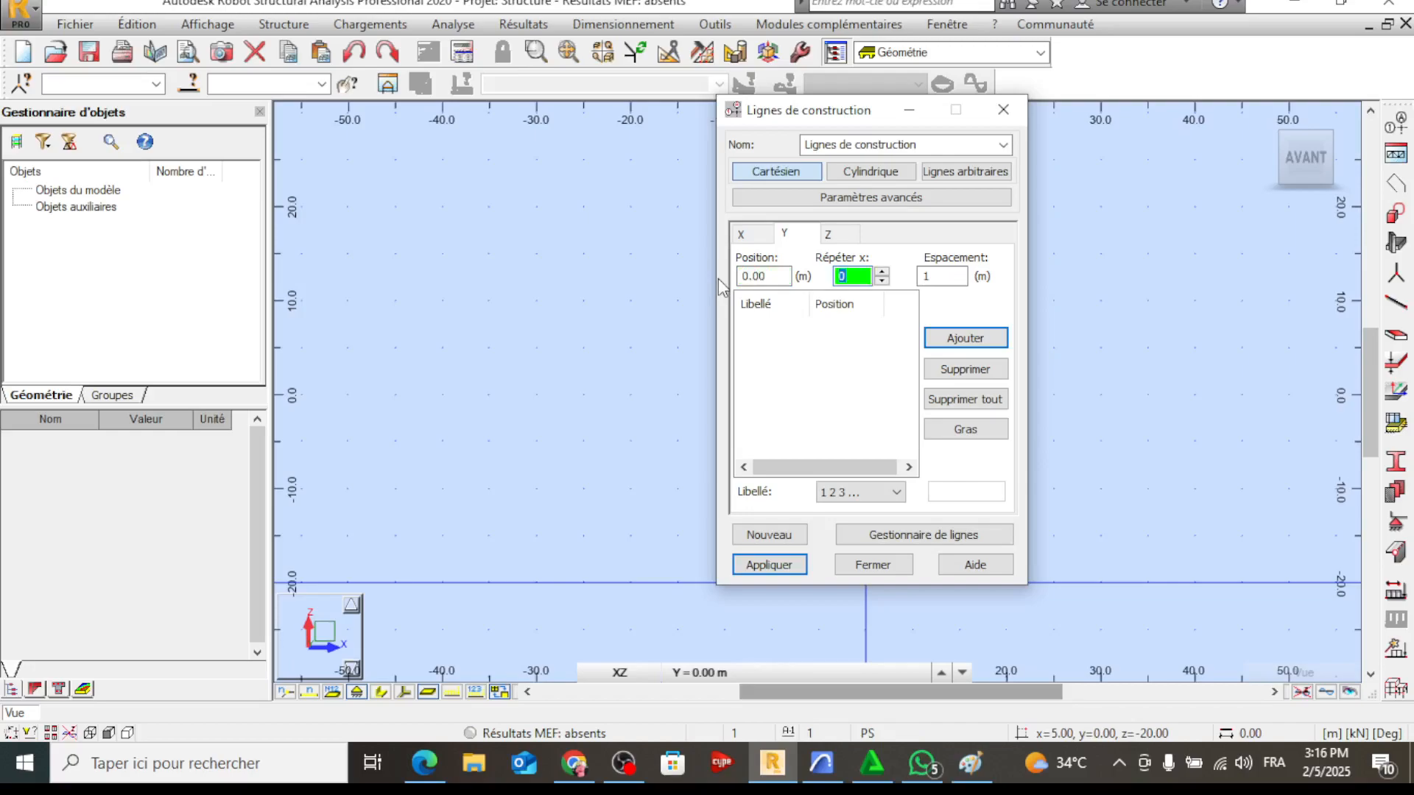
{"action": "type", "text": "4"}
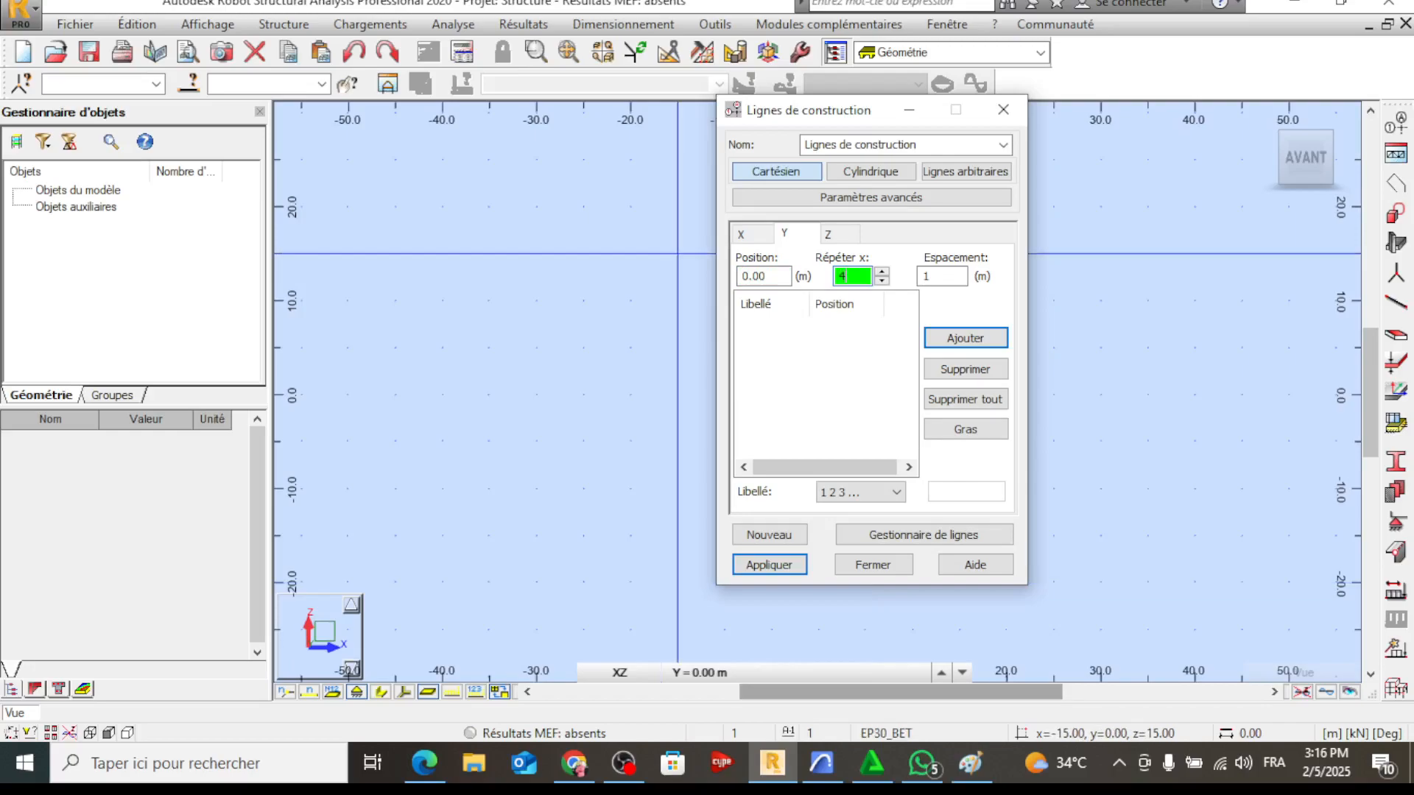
{"action": "left_click", "coordinate": [944, 275]}
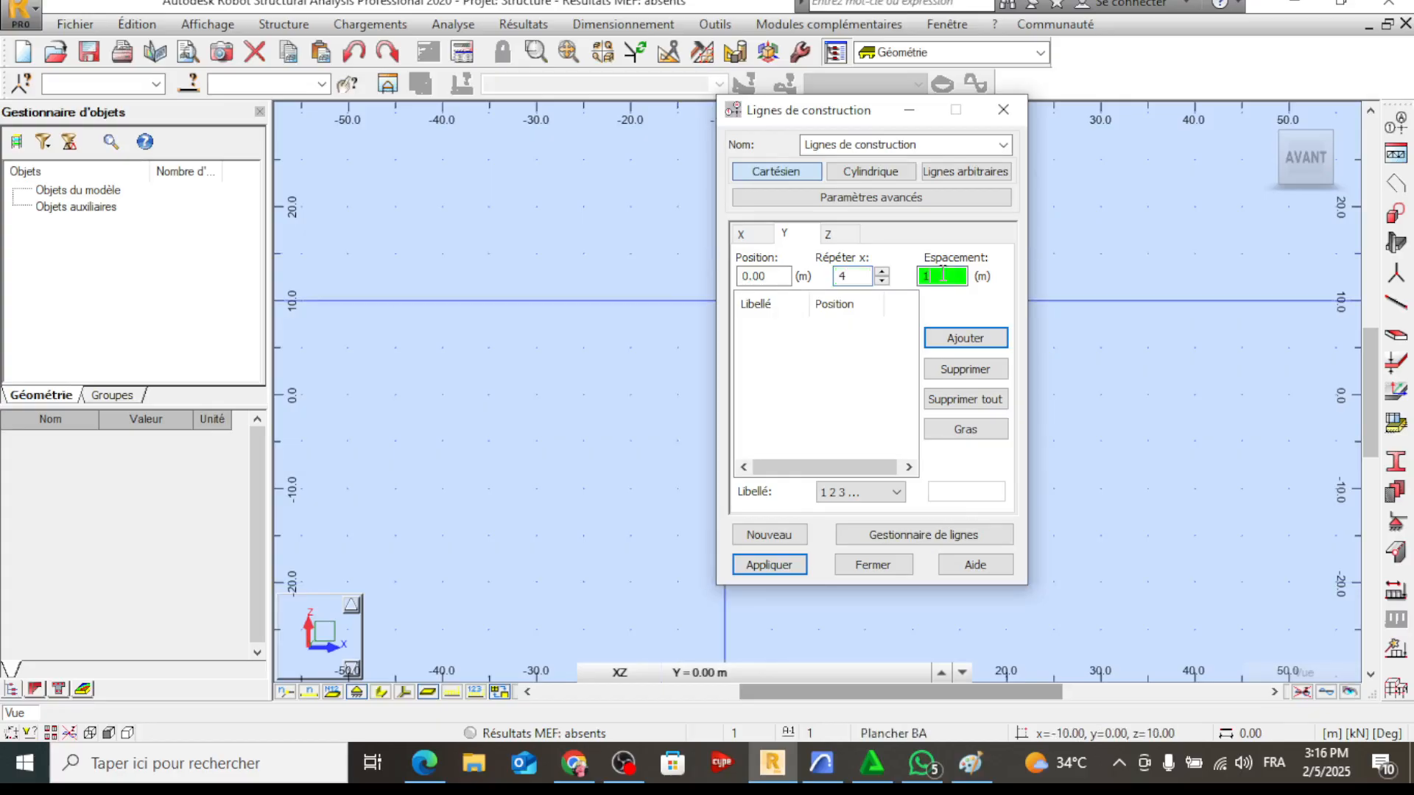
{"action": "type", "text": "5"}
{"action": "left_click", "coordinate": [969, 340]}
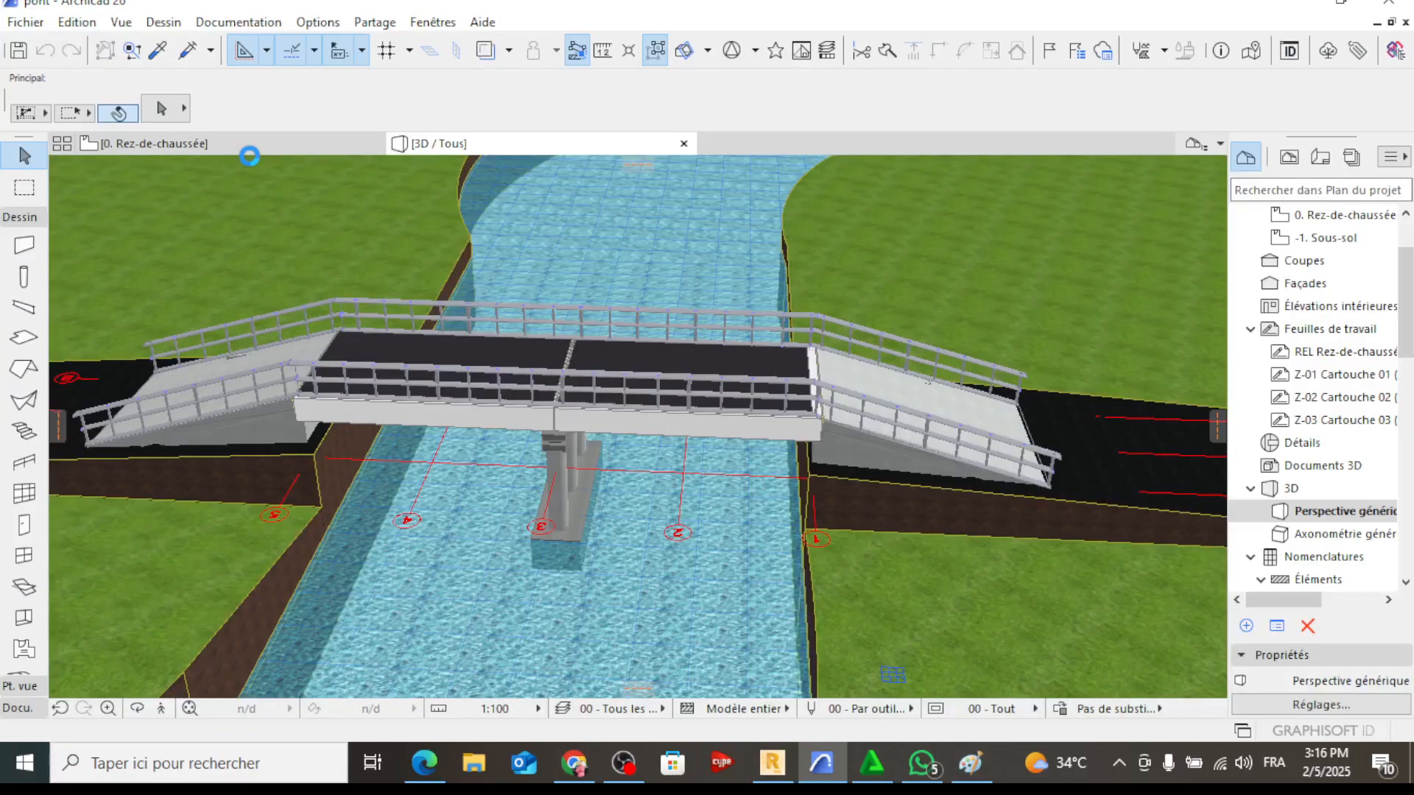
Consult the bridge's plan and sections, and in Robot apply Z construction lines from 0.00 m with 1 repetition at 6 m, labelled by value
{"action": "left_click", "coordinate": [249, 148]}
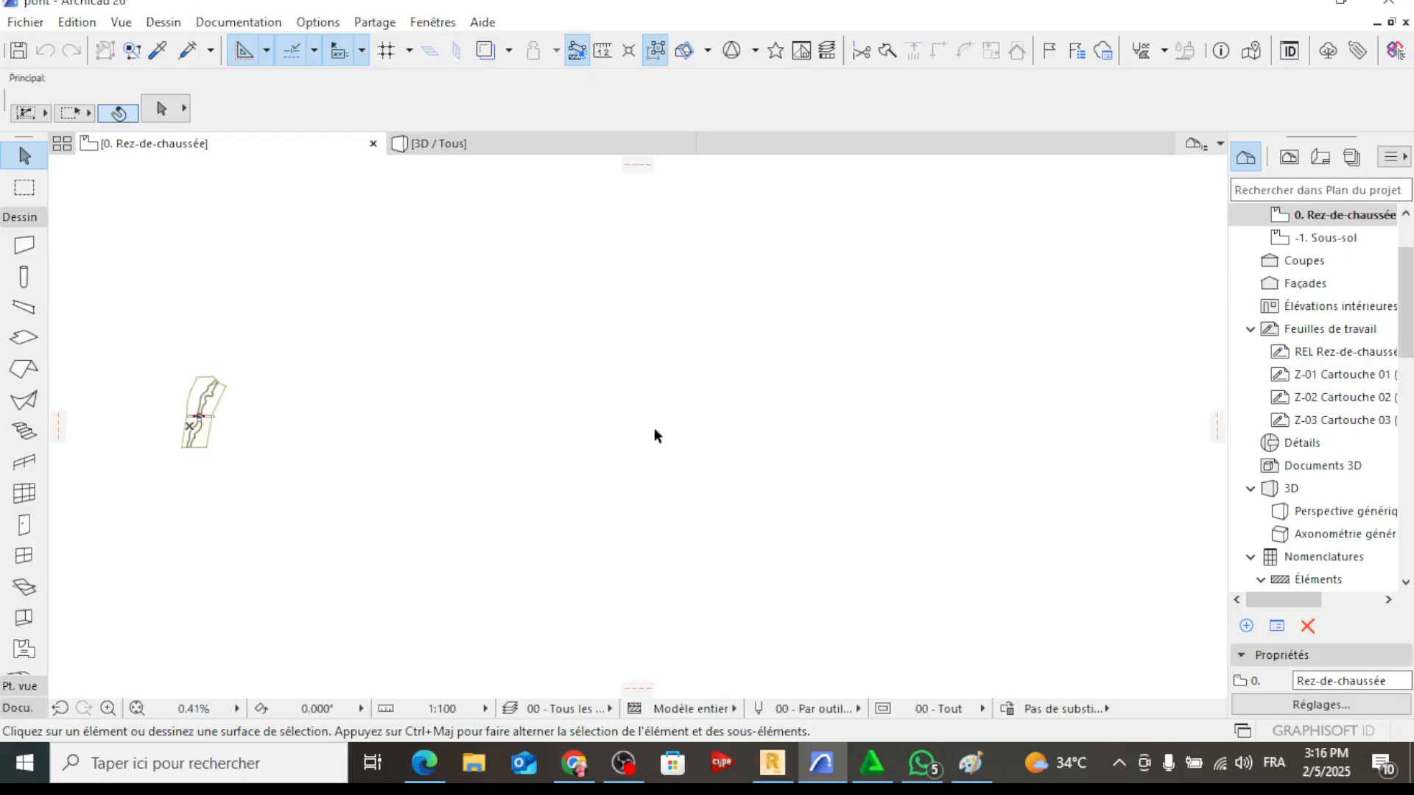
{"action": "scroll", "coordinate": [554, 456], "scroll_direction": "down", "scroll_amount": 3}
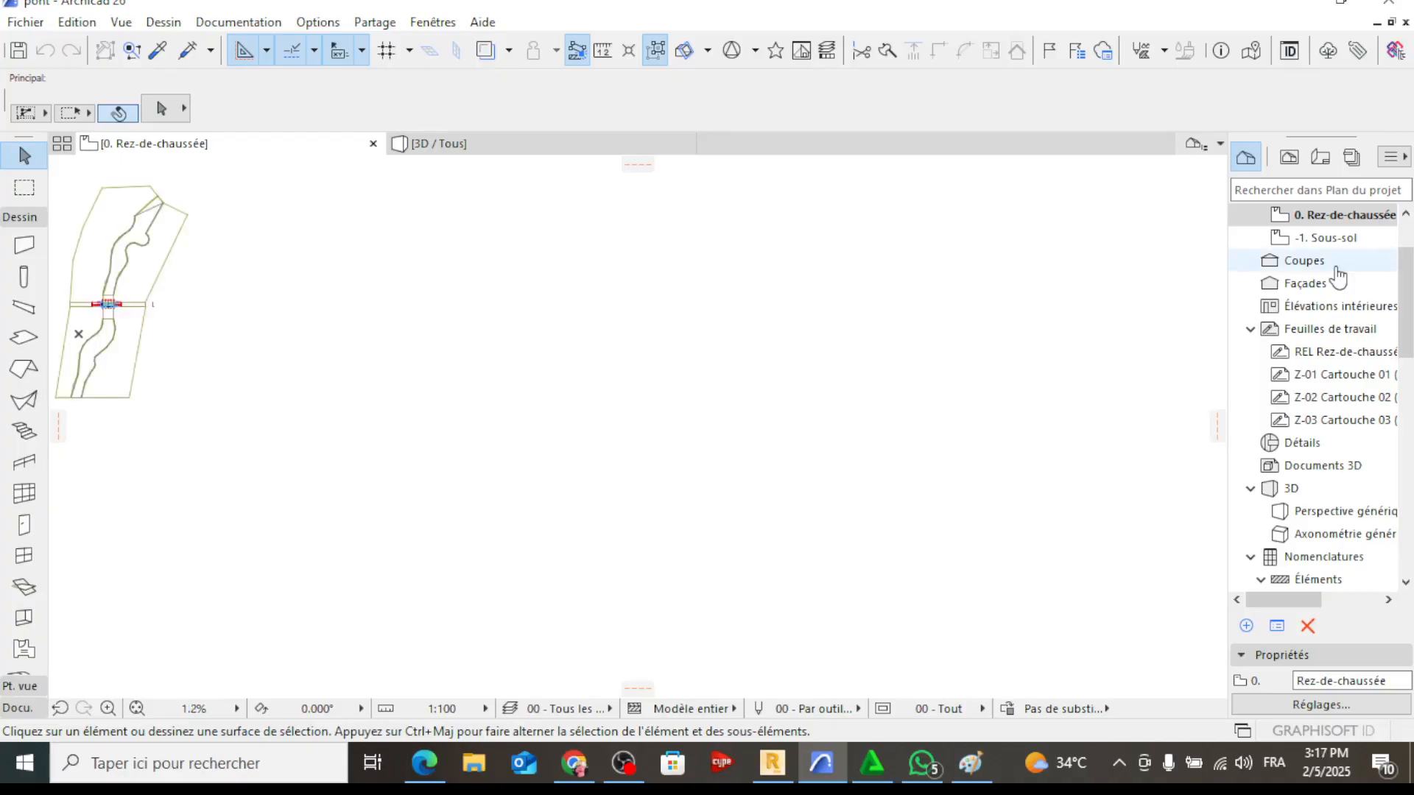
{"action": "left_click", "coordinate": [1305, 260]}
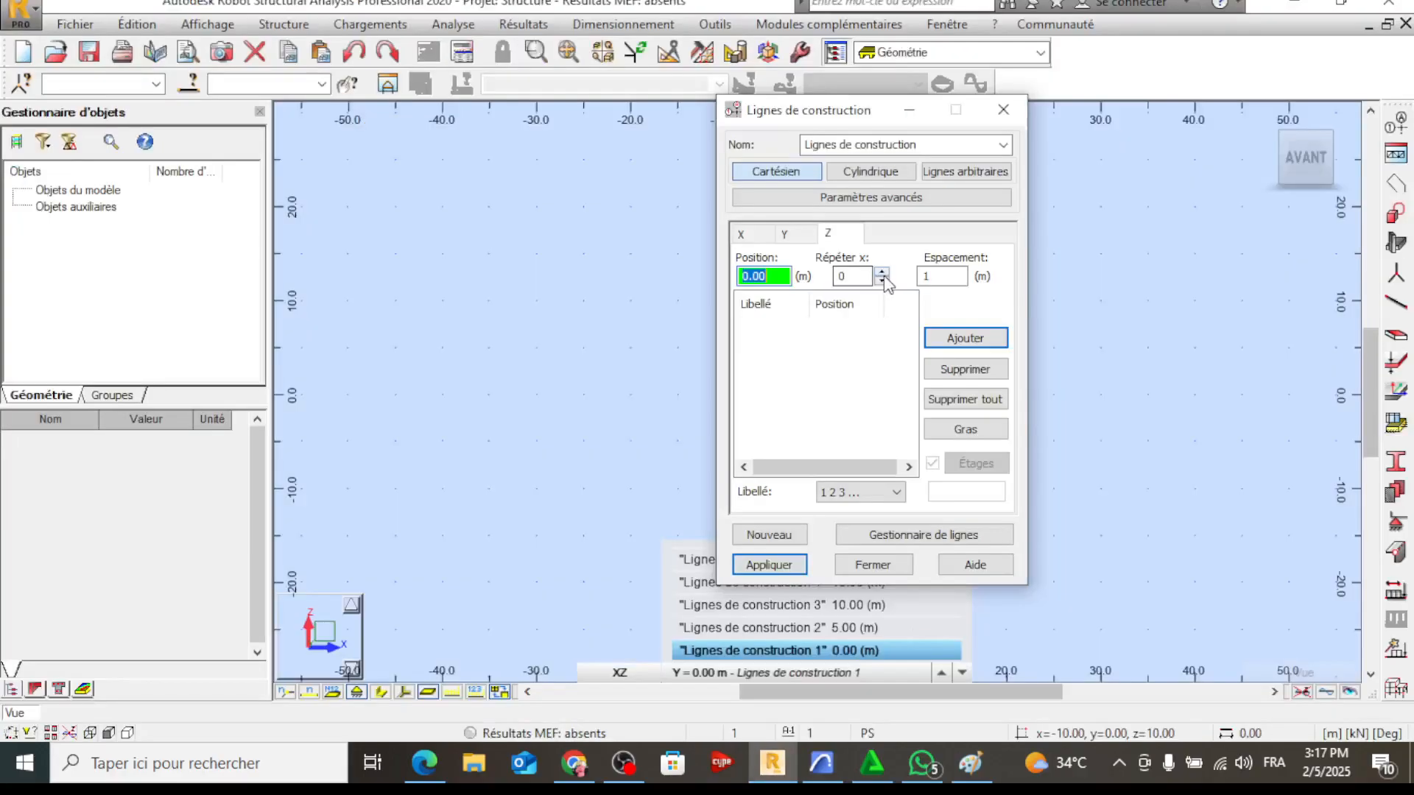
{"action": "left_click", "coordinate": [883, 273]}
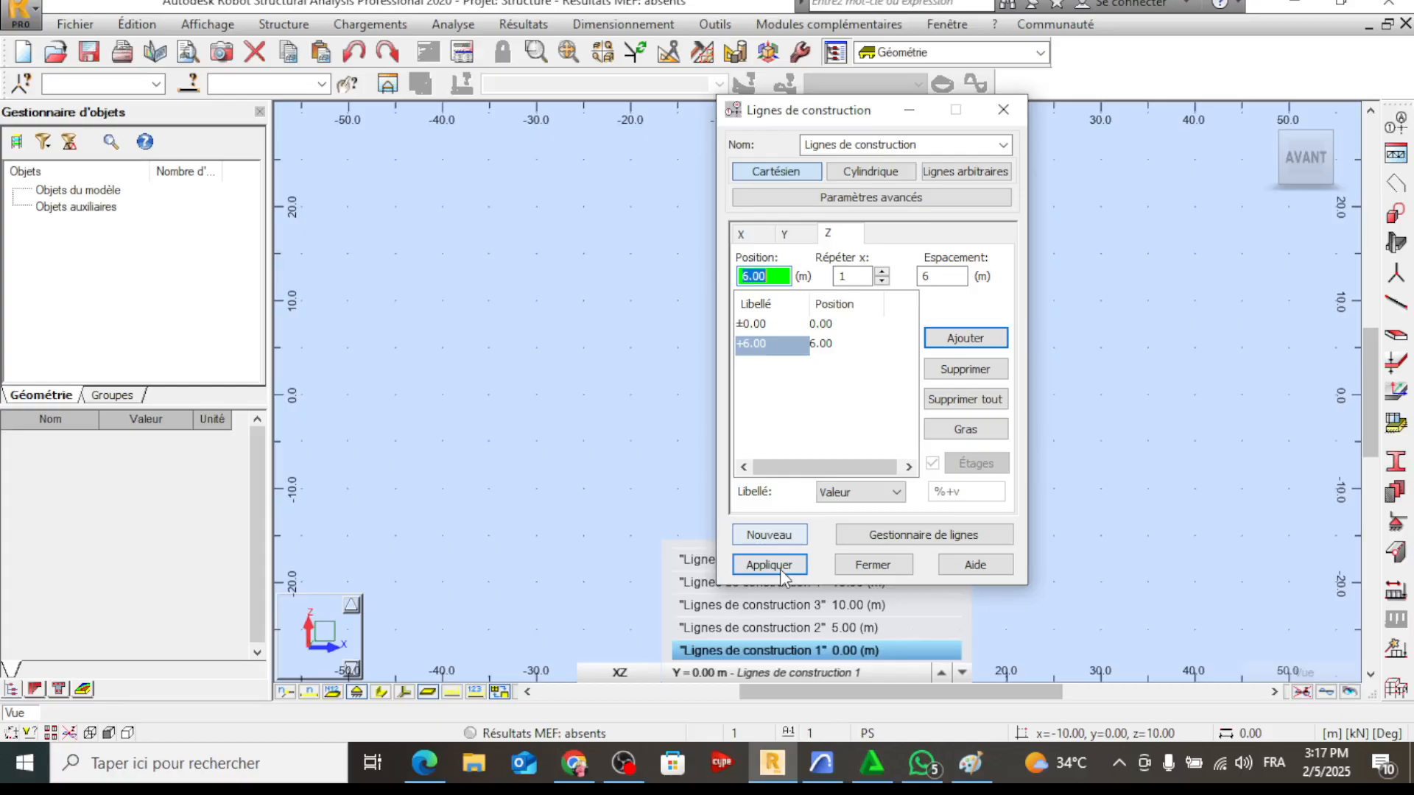
{"action": "left_click", "coordinate": [770, 566]}
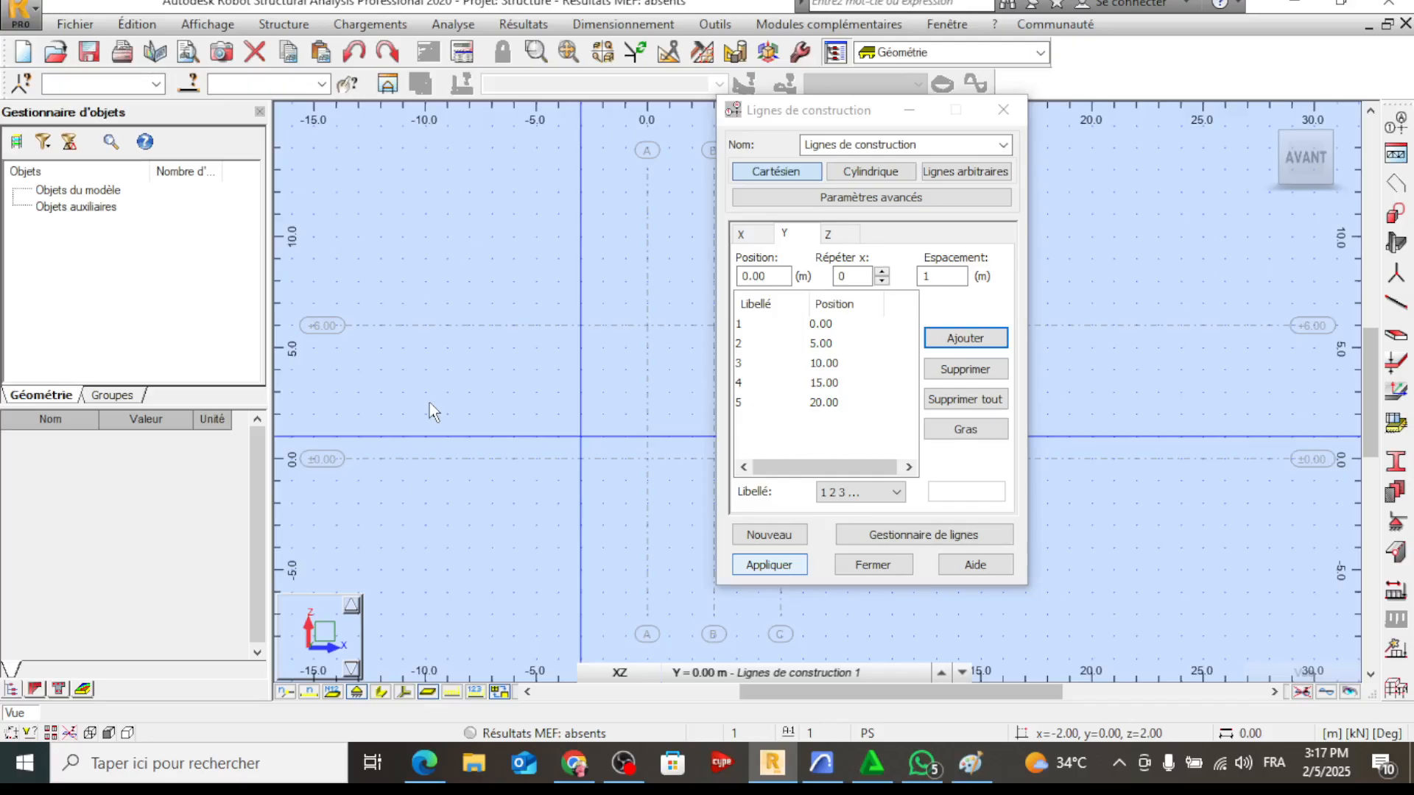
Delete all Y construction lines, redefine them at 0.00, 10.00 and 20.00 m, and reopen pont.pln in Archicad
{"action": "left_click", "coordinate": [965, 398]}
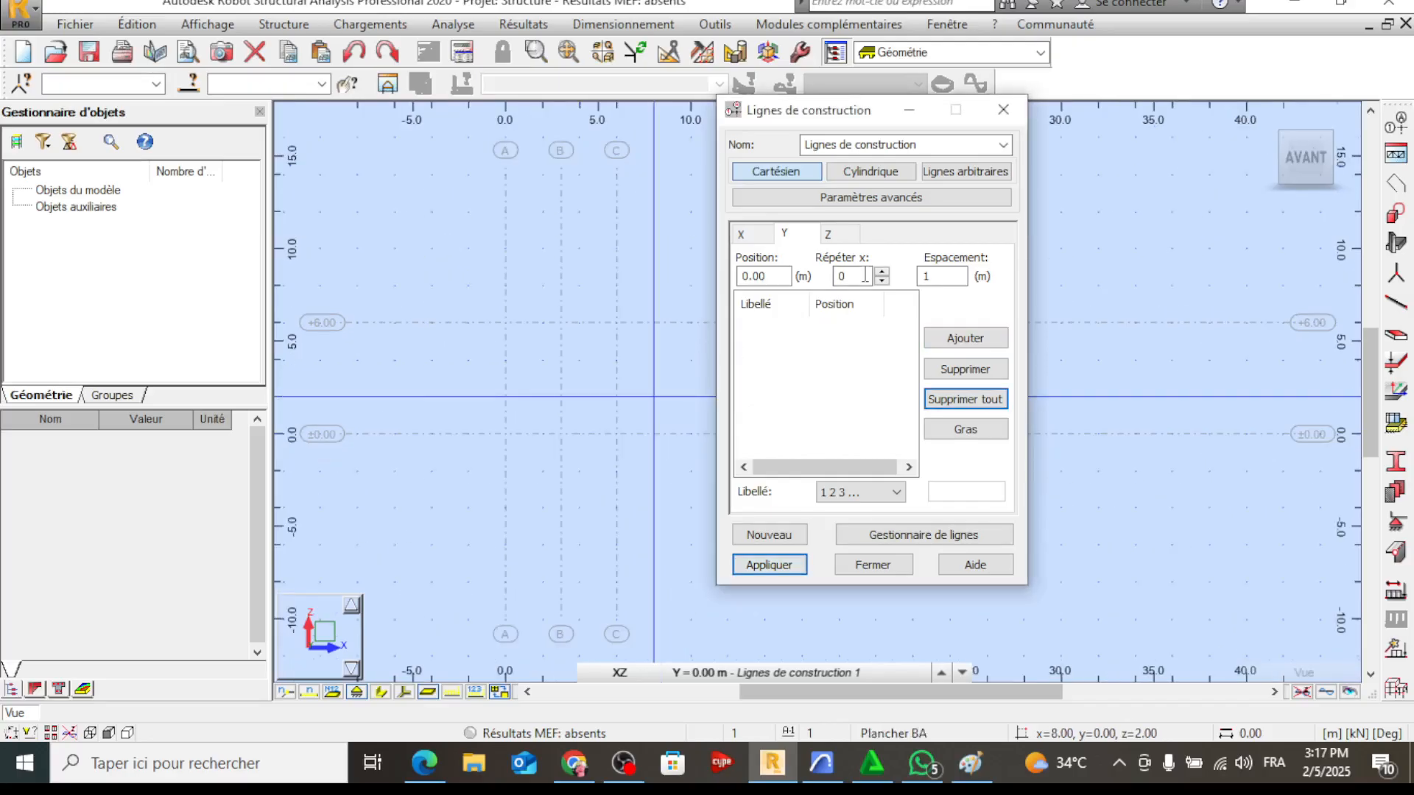
{"action": "double_click", "coordinate": [866, 276]}
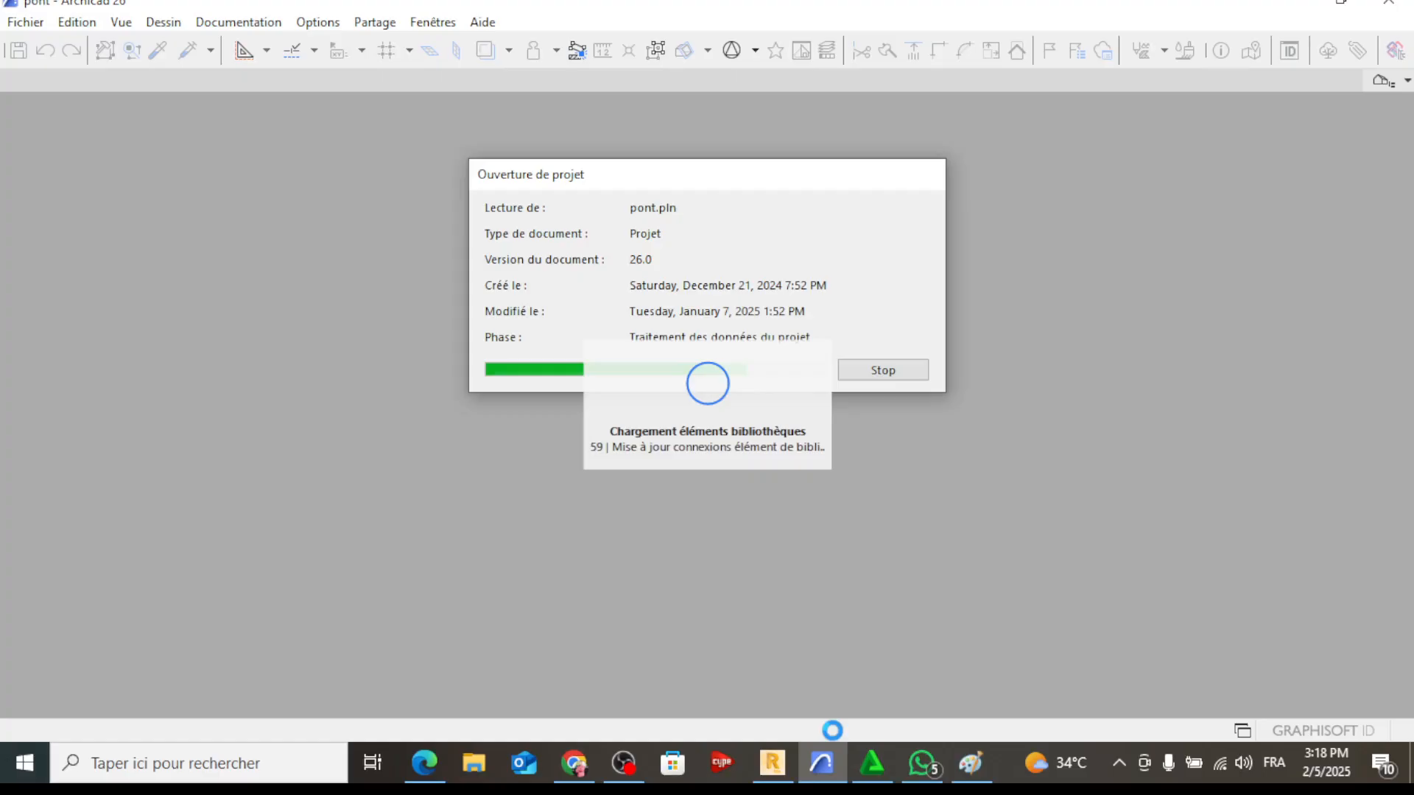
{"action": "left_click", "coordinate": [799, 769]}
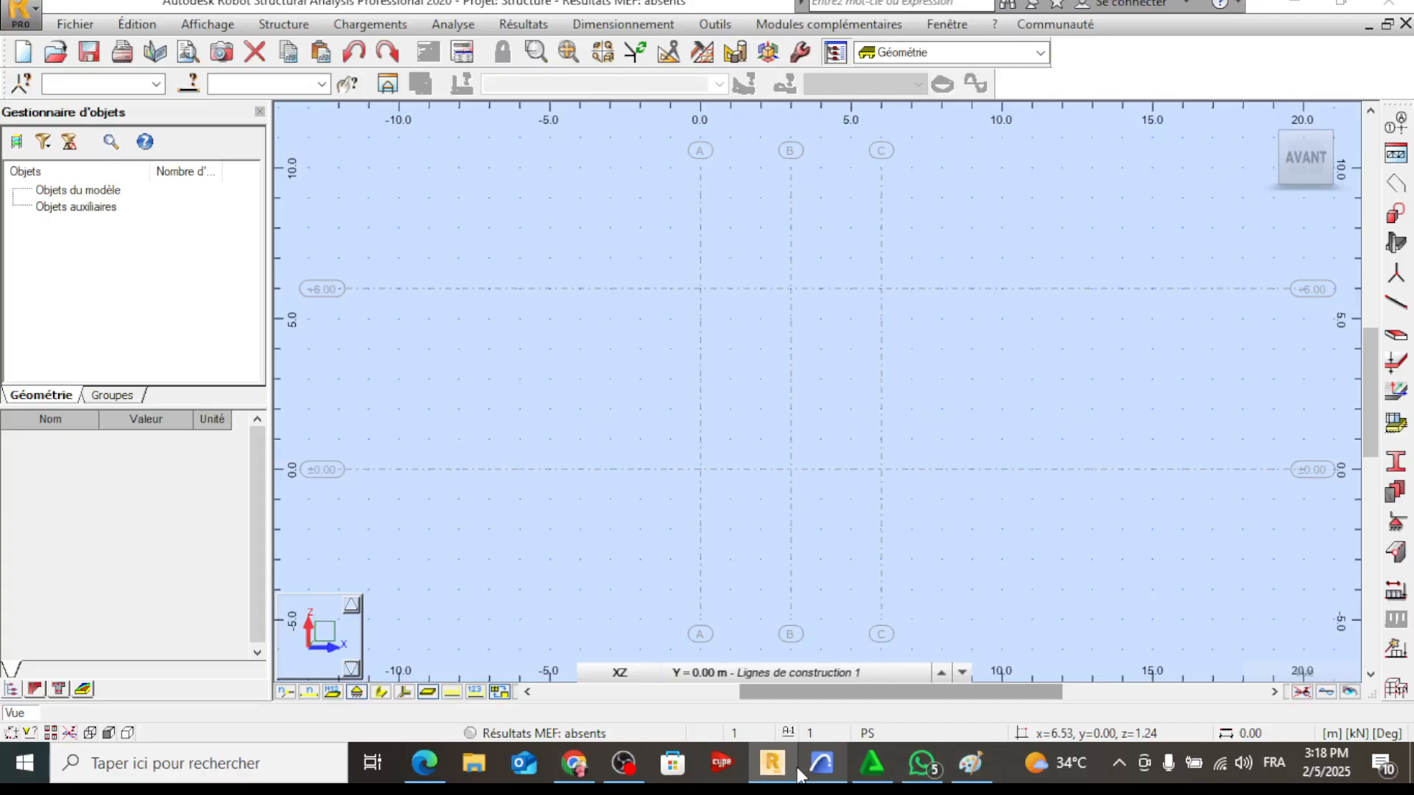
{"action": "left_click", "coordinate": [816, 766]}
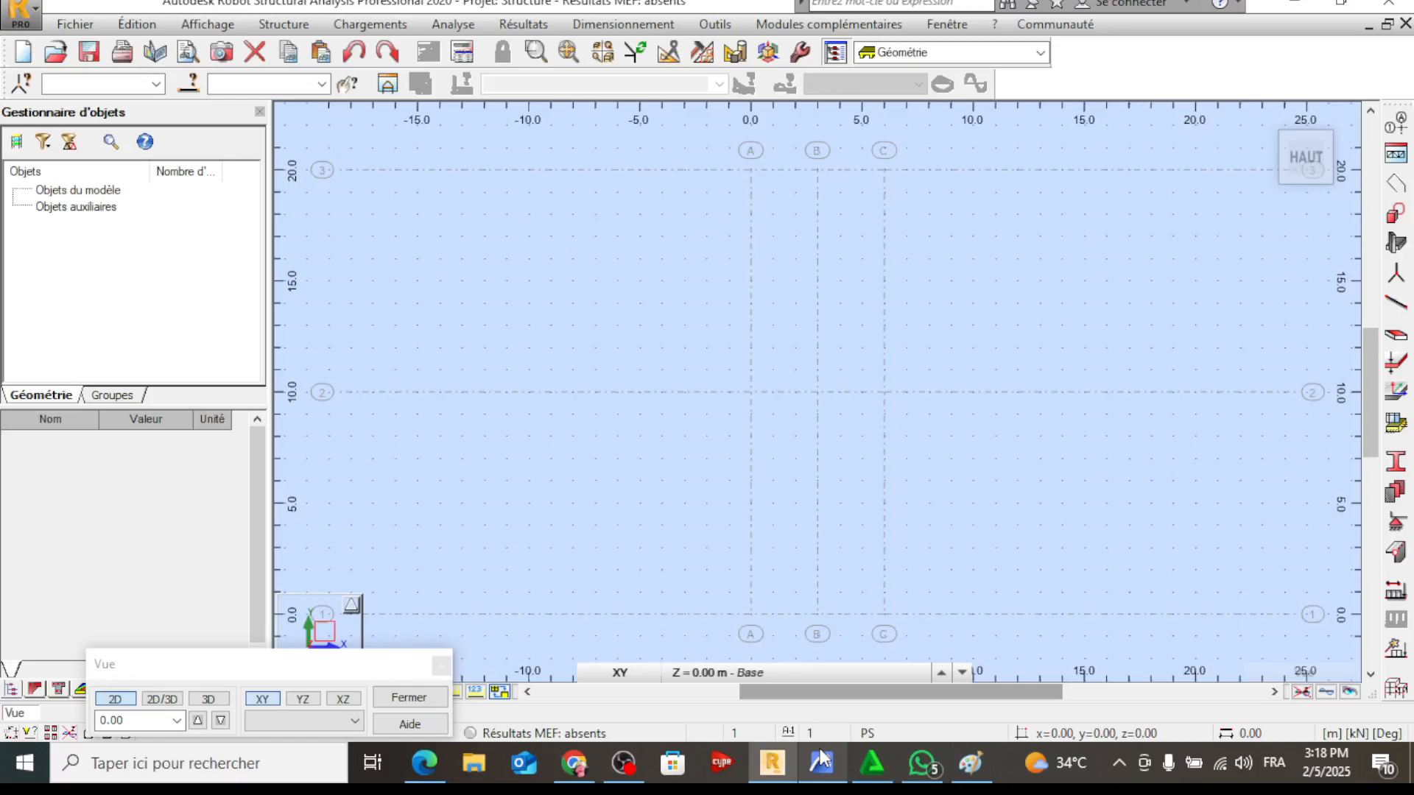
Examine the bridge elevation on Archicad's ground-floor plan for the axes and their spacings
{"action": "left_click", "coordinate": [820, 748]}
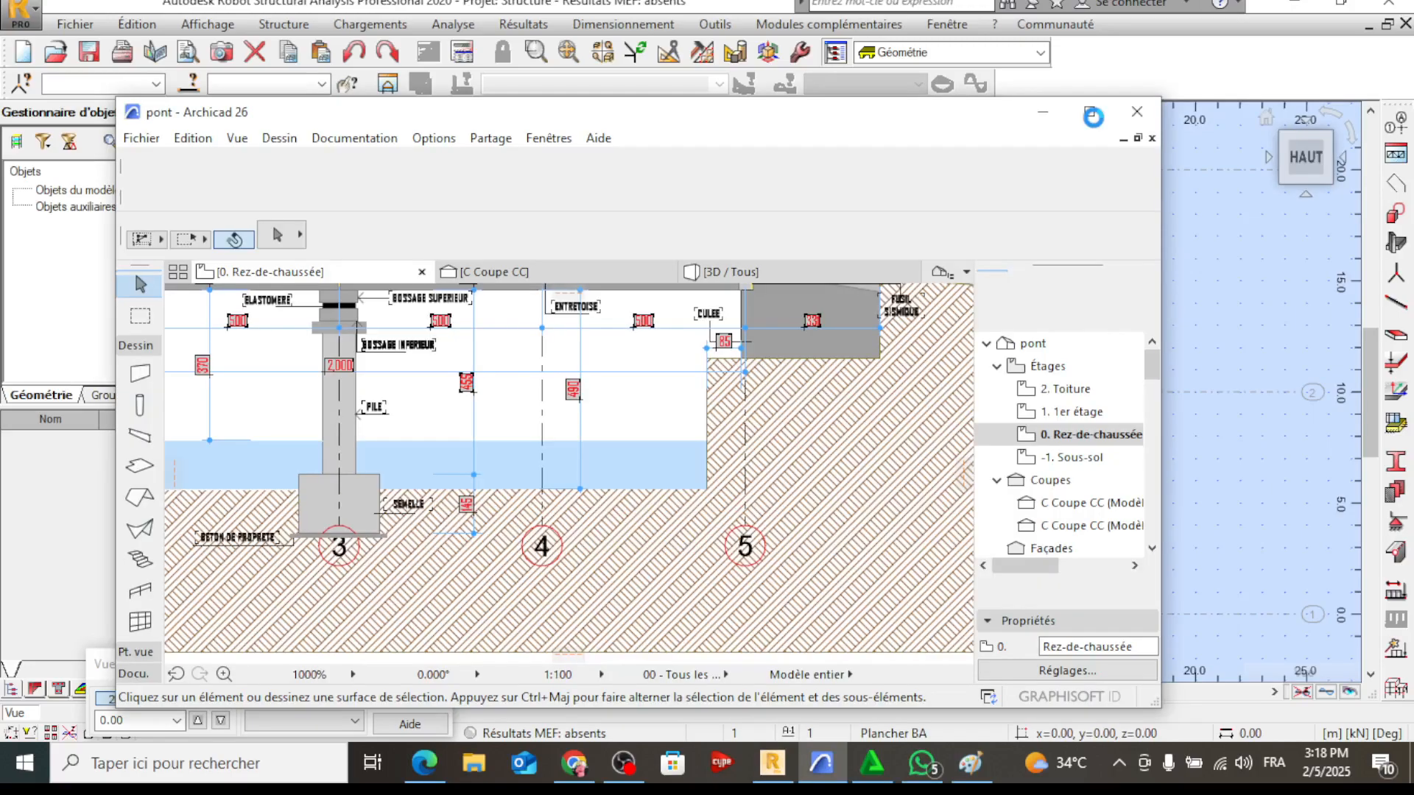
{"action": "left_click", "coordinate": [1093, 116]}
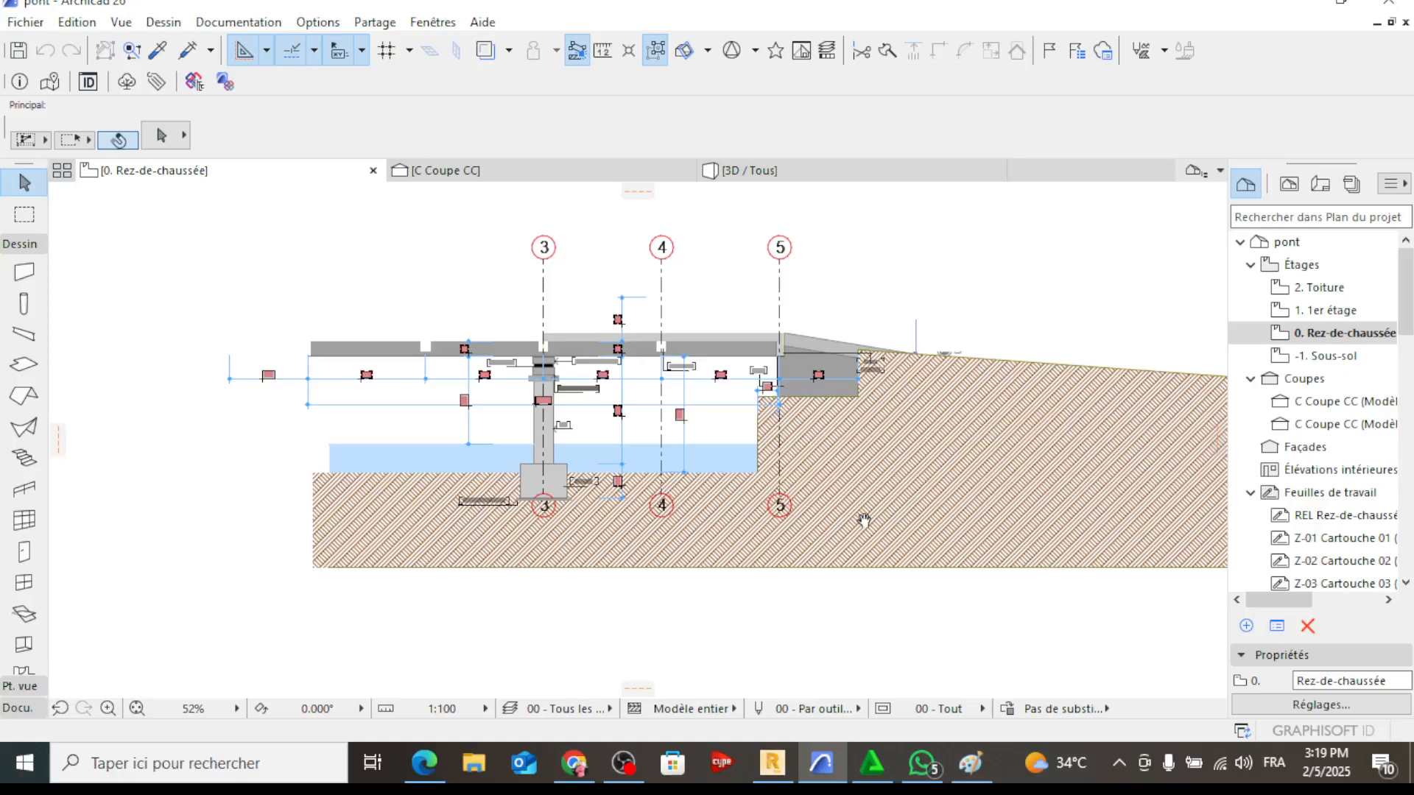
{"action": "scroll", "coordinate": [864, 521], "scroll_direction": "up", "scroll_amount": 5}
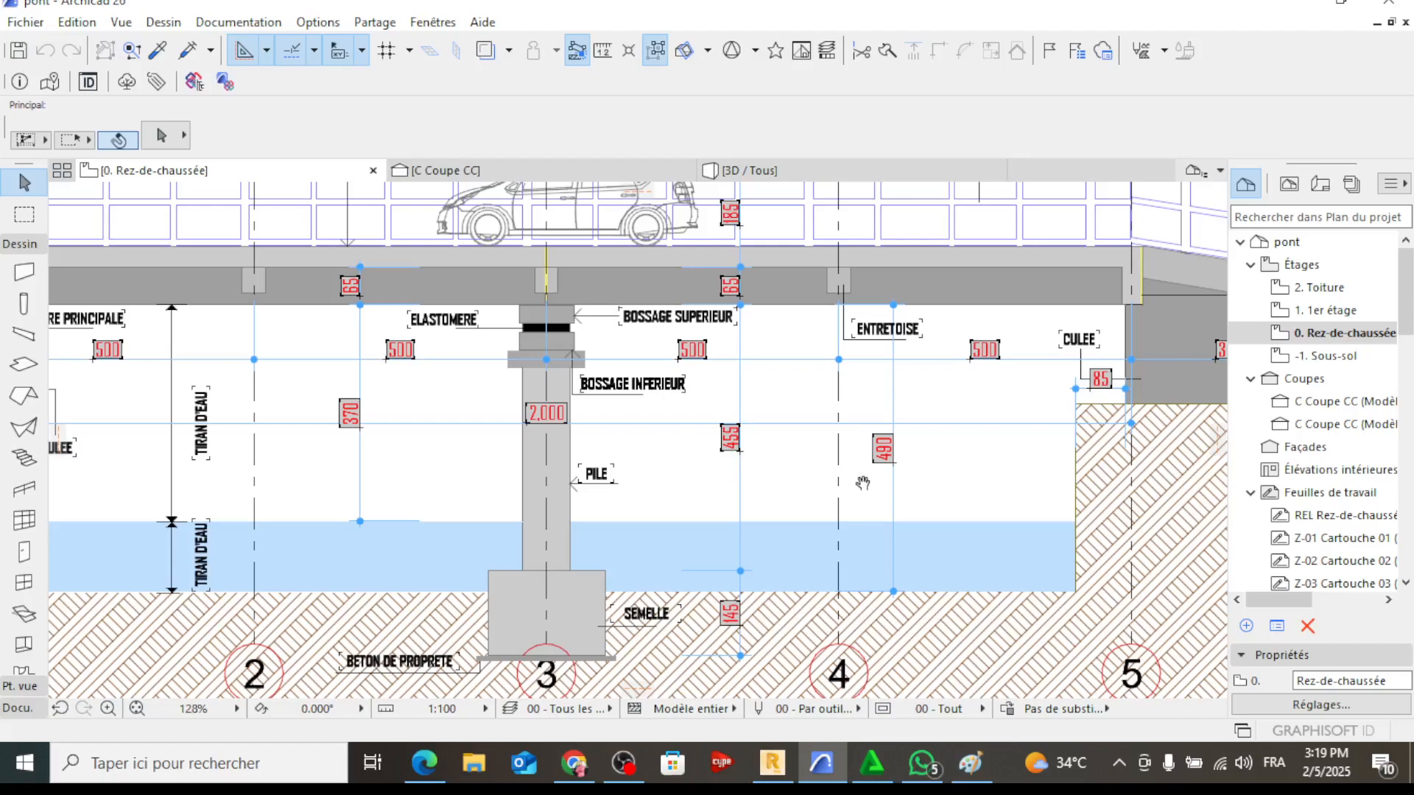
{"action": "key", "text": "alt+Tab"}
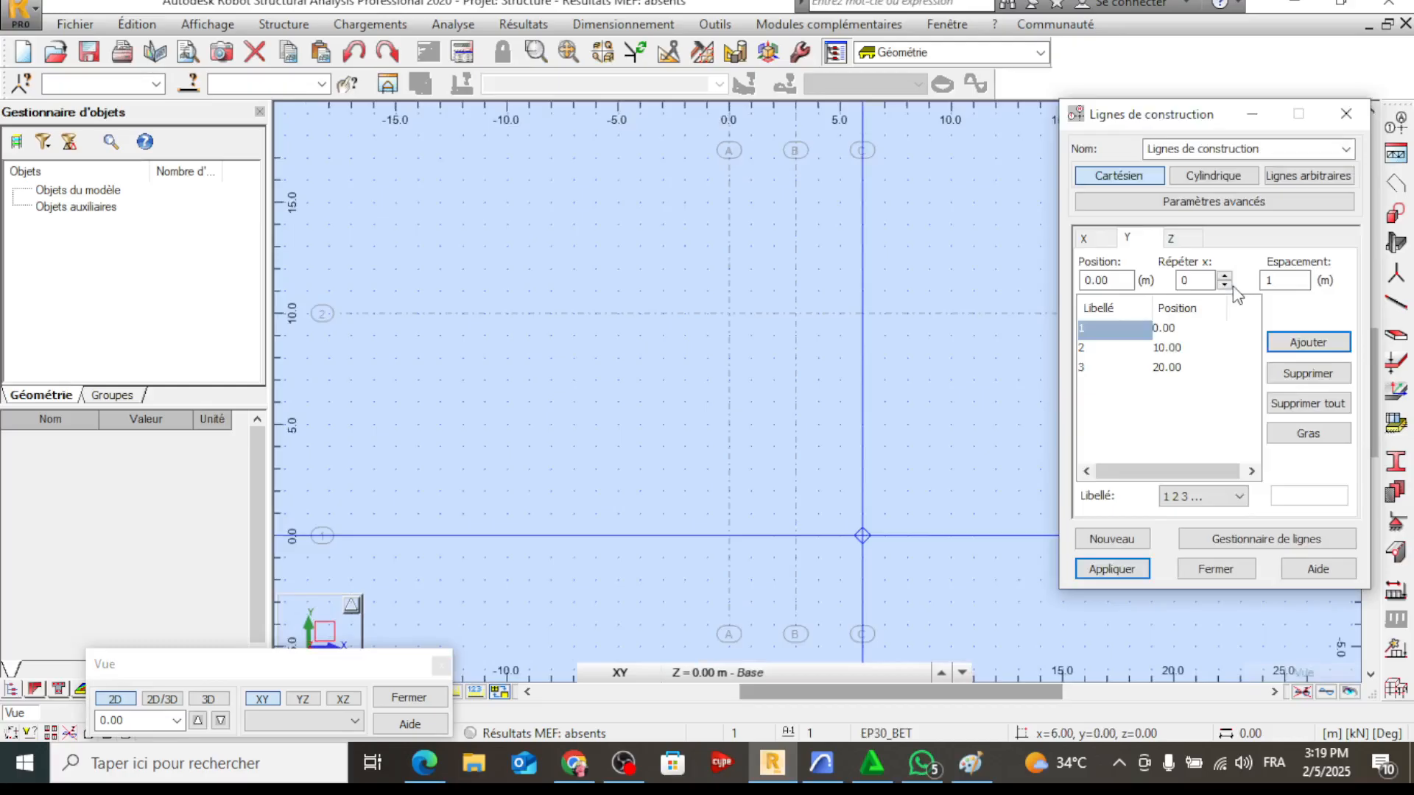
In Robot, define Y construction lines at -3, 0, 5, 10, 15 and 20 m, checking them against the Archicad elevation
{"action": "left_click", "coordinate": [1225, 276]}
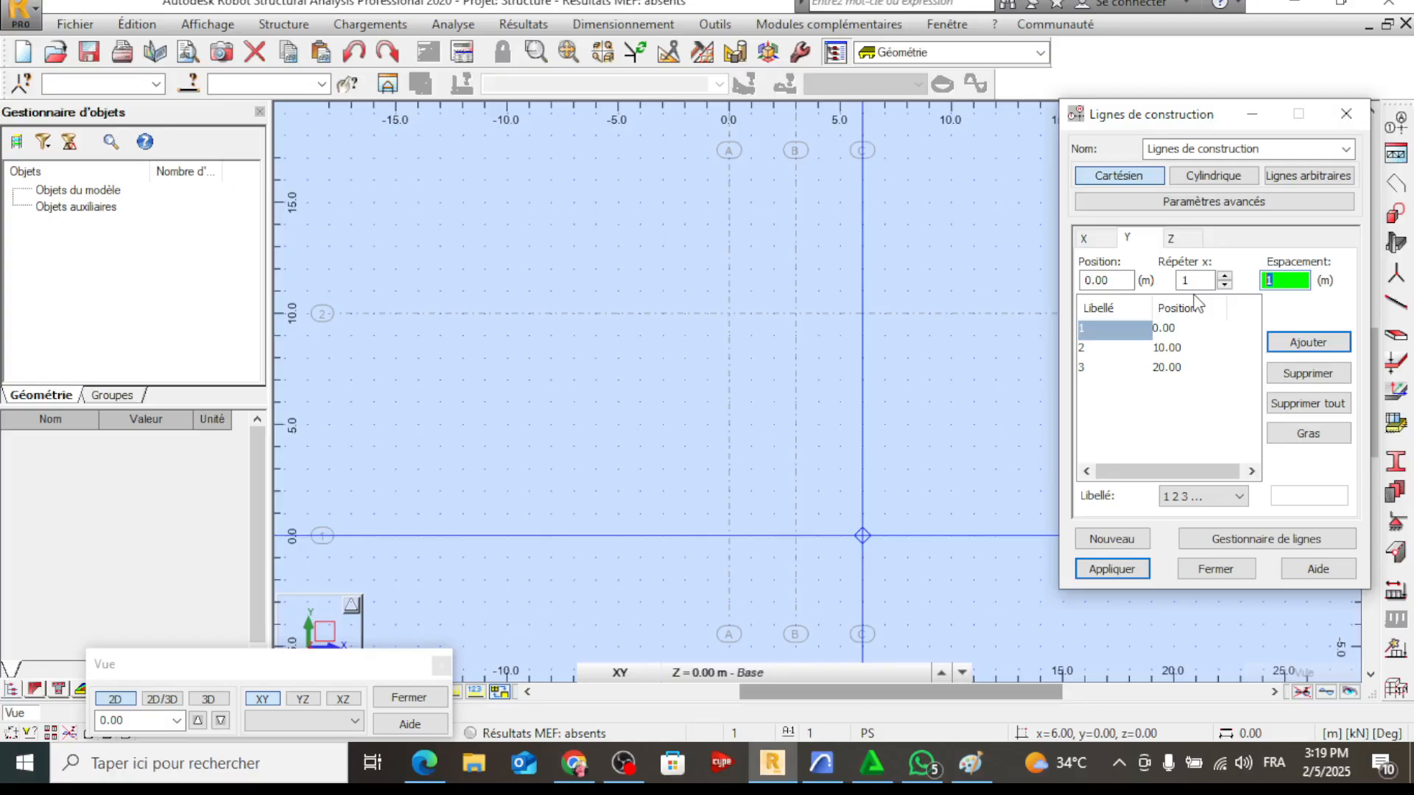
{"action": "left_click", "coordinate": [824, 762]}
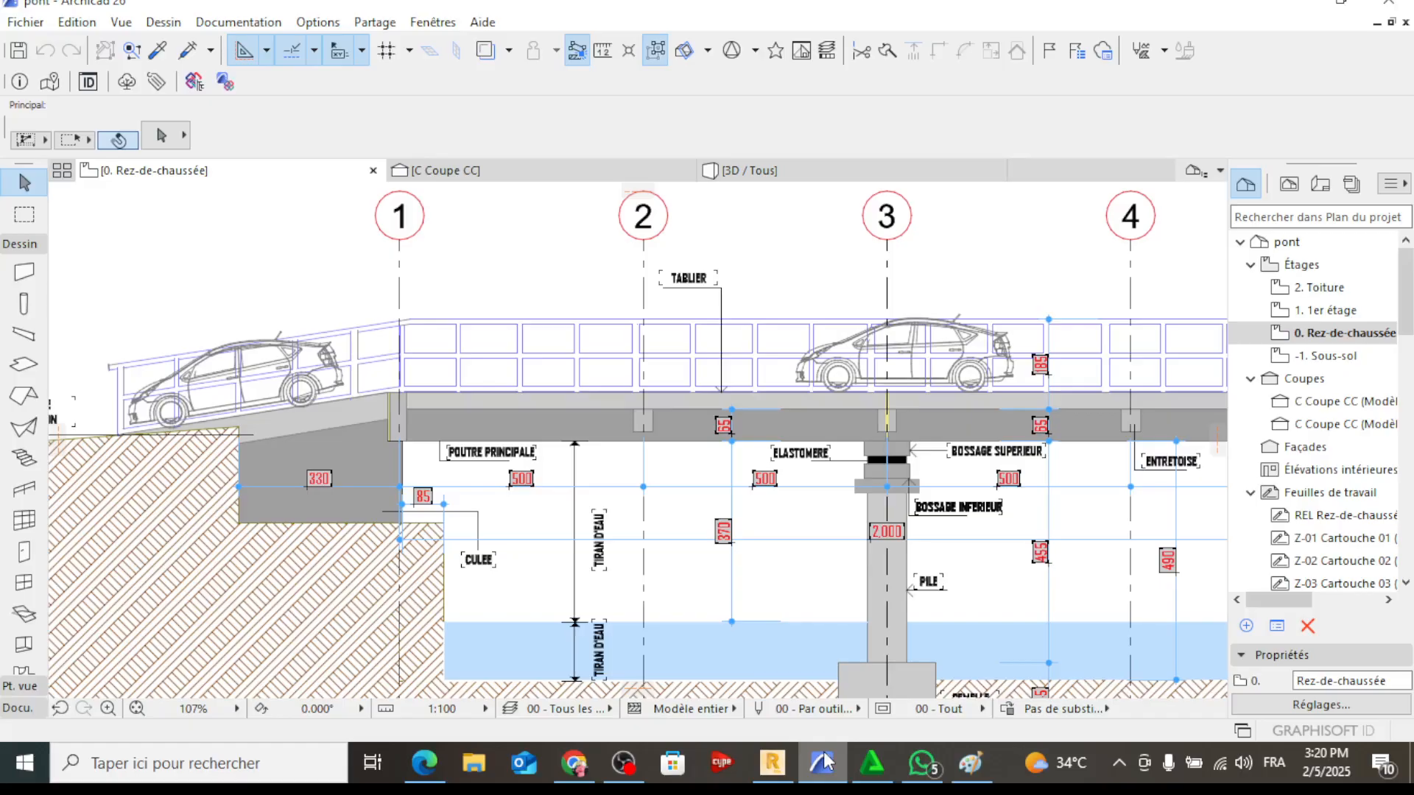
{"action": "left_click", "coordinate": [823, 763]}
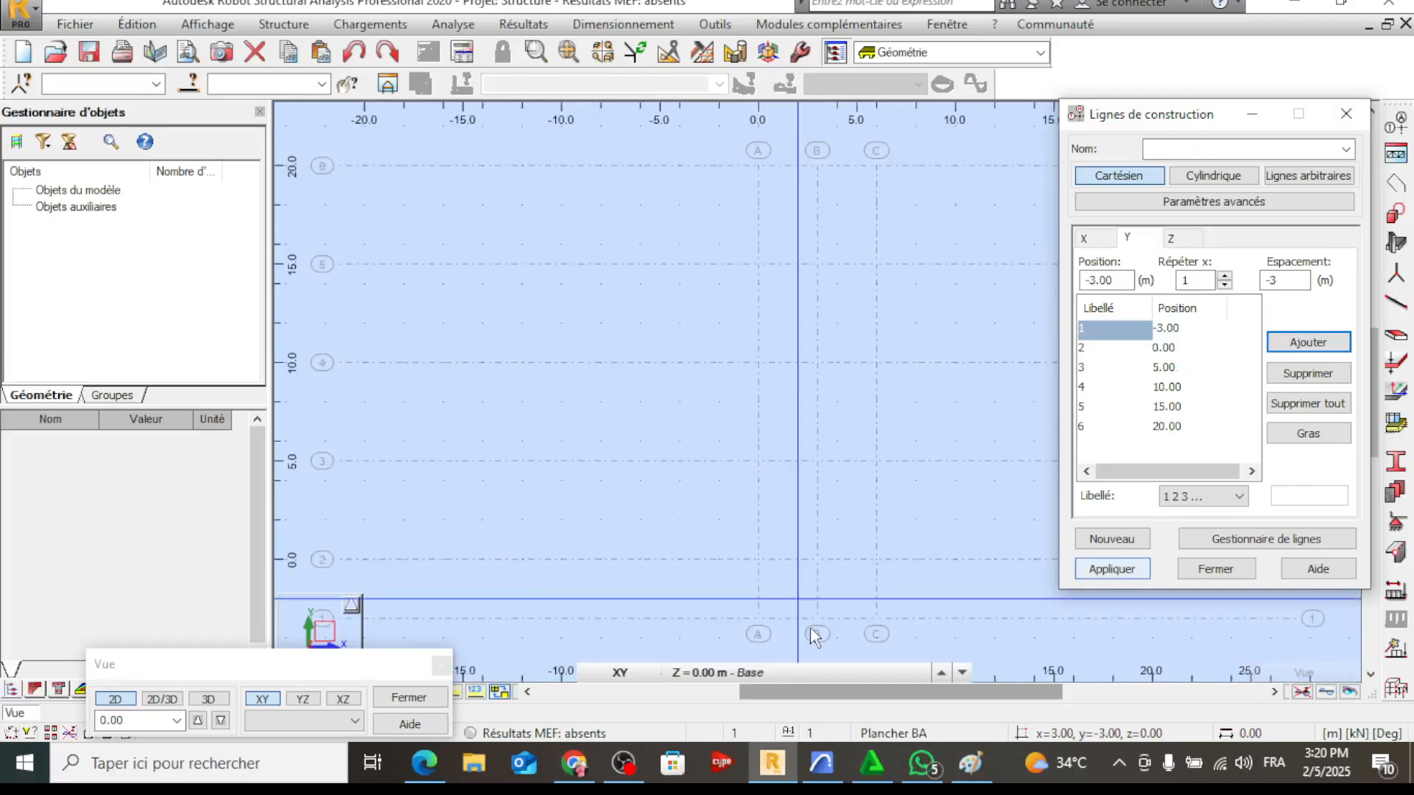
Dimension the end bays, the overall span between axes 2 and 6, and the intermediate bays alongside axis A
{"action": "middle_click_drag", "start_coordinate": [647, 177], "coordinate": [651, 342]}
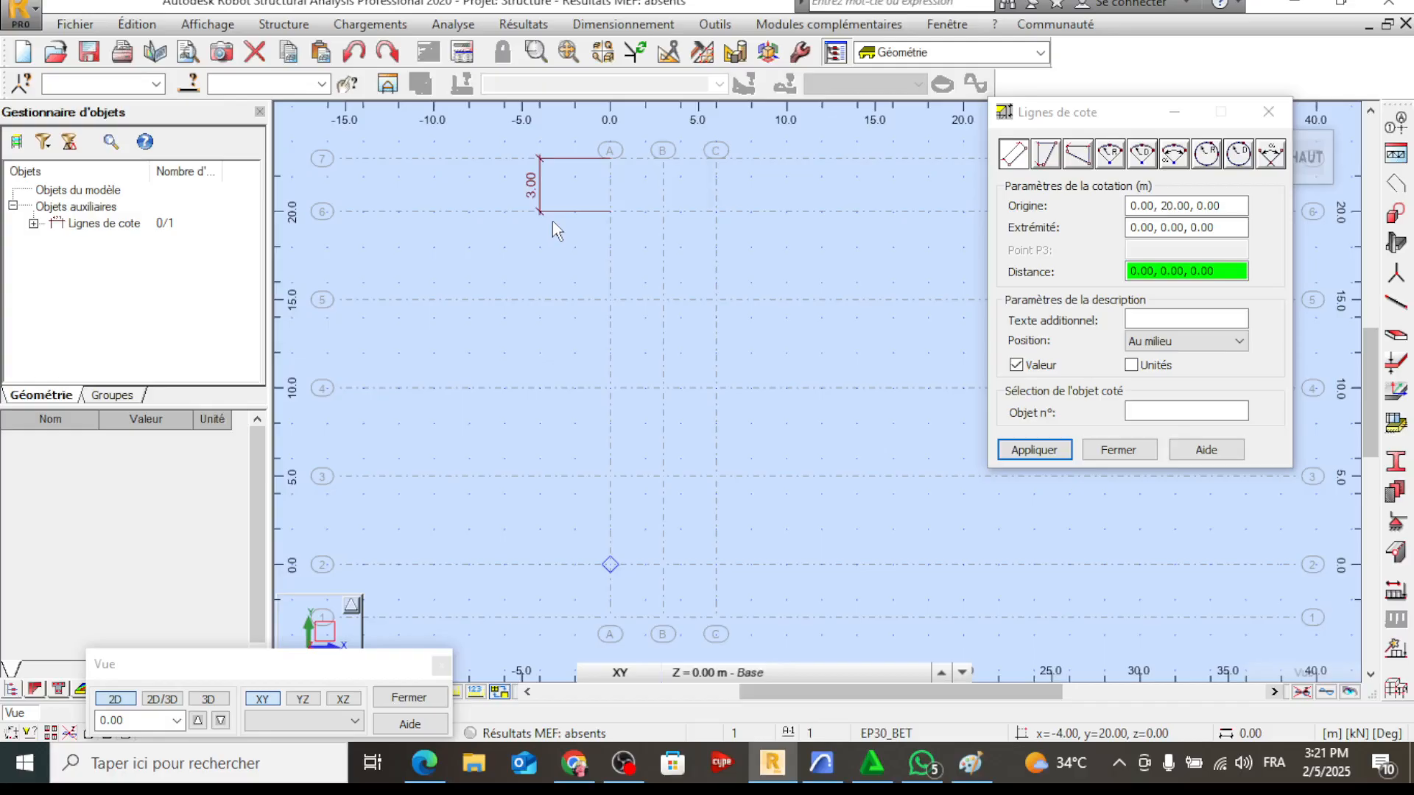
{"action": "left_click", "coordinate": [552, 221]}
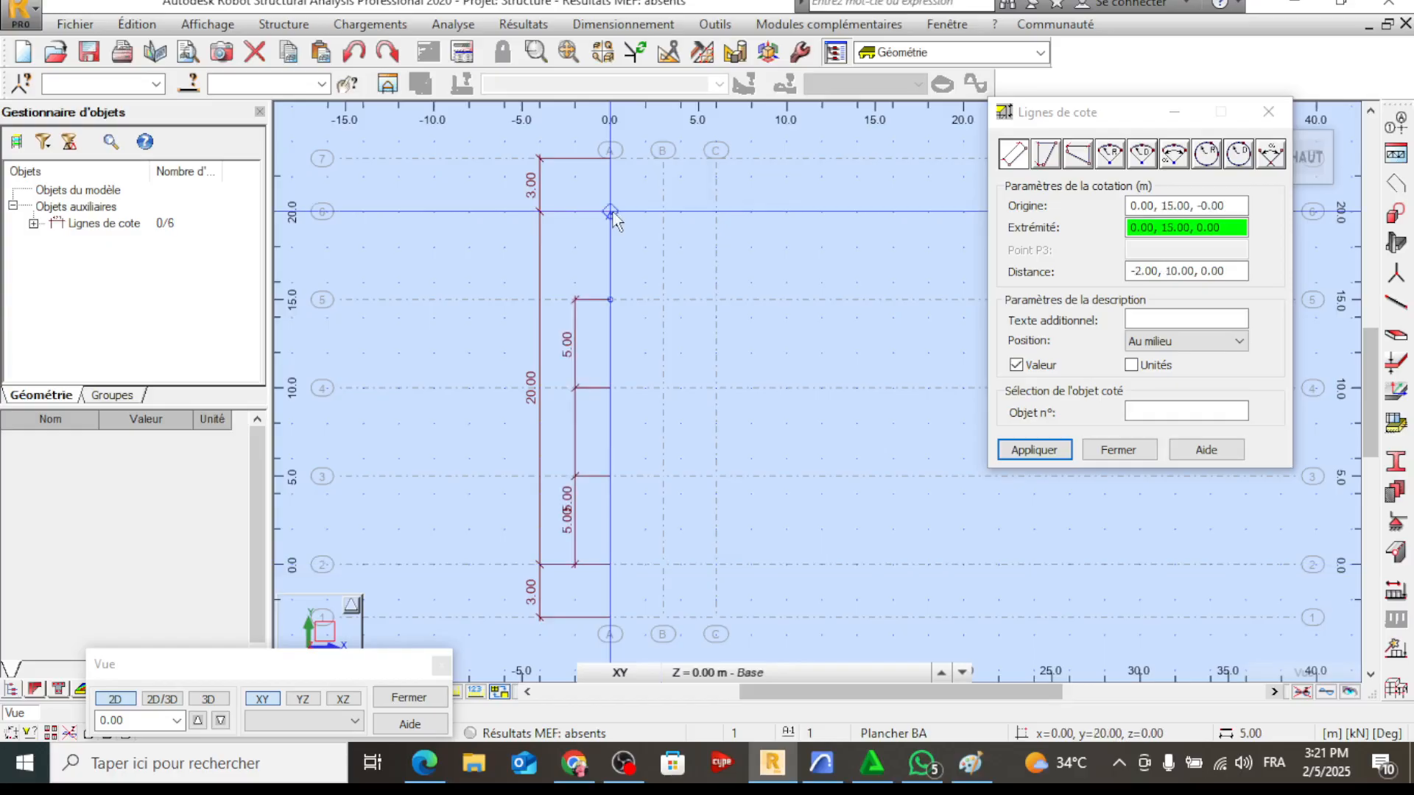
{"action": "left_click", "coordinate": [611, 213]}
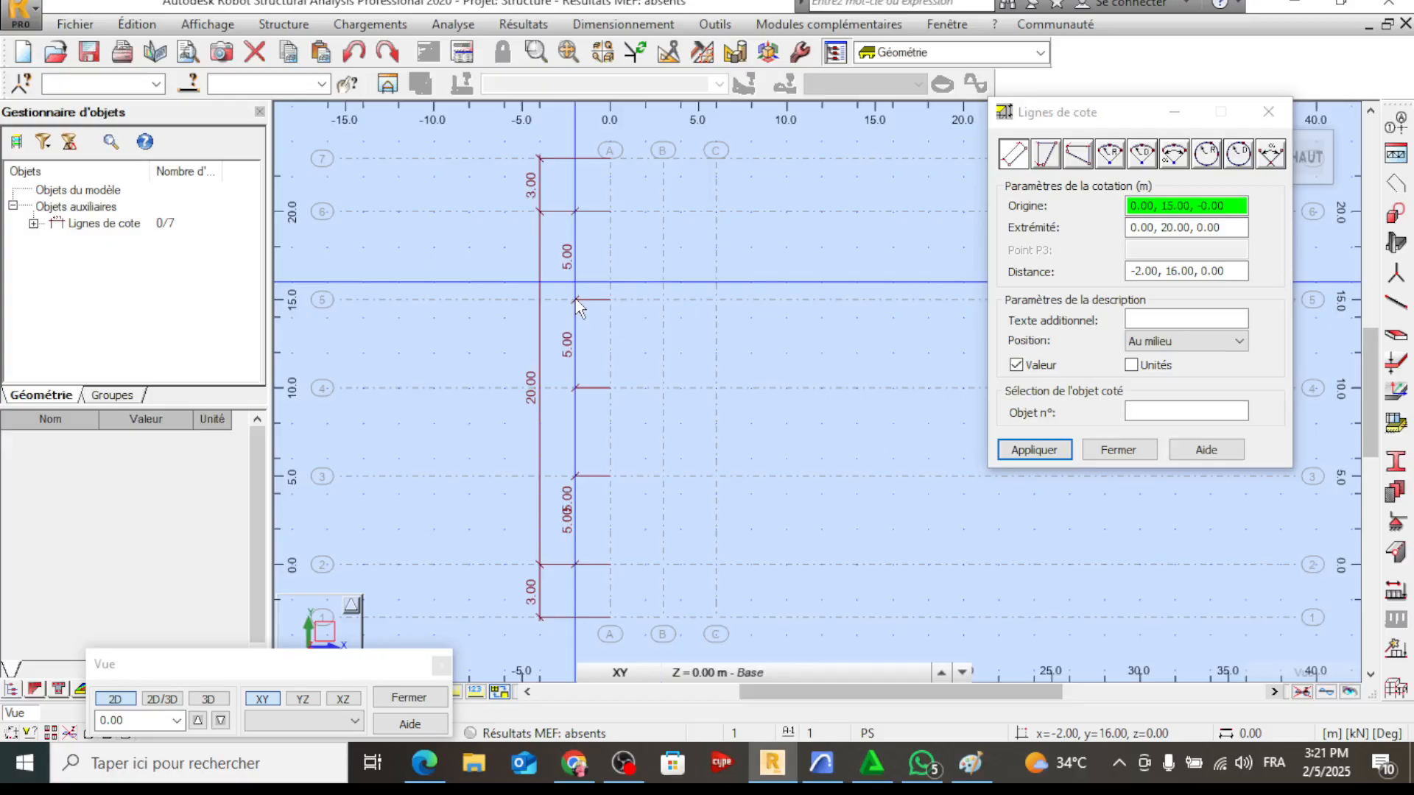
In Paint, handwrite the beam height rule L/15 ≤ h ≤ L/10 and apply it with L = 10 m
{"action": "key", "text": "alt+Tab"}
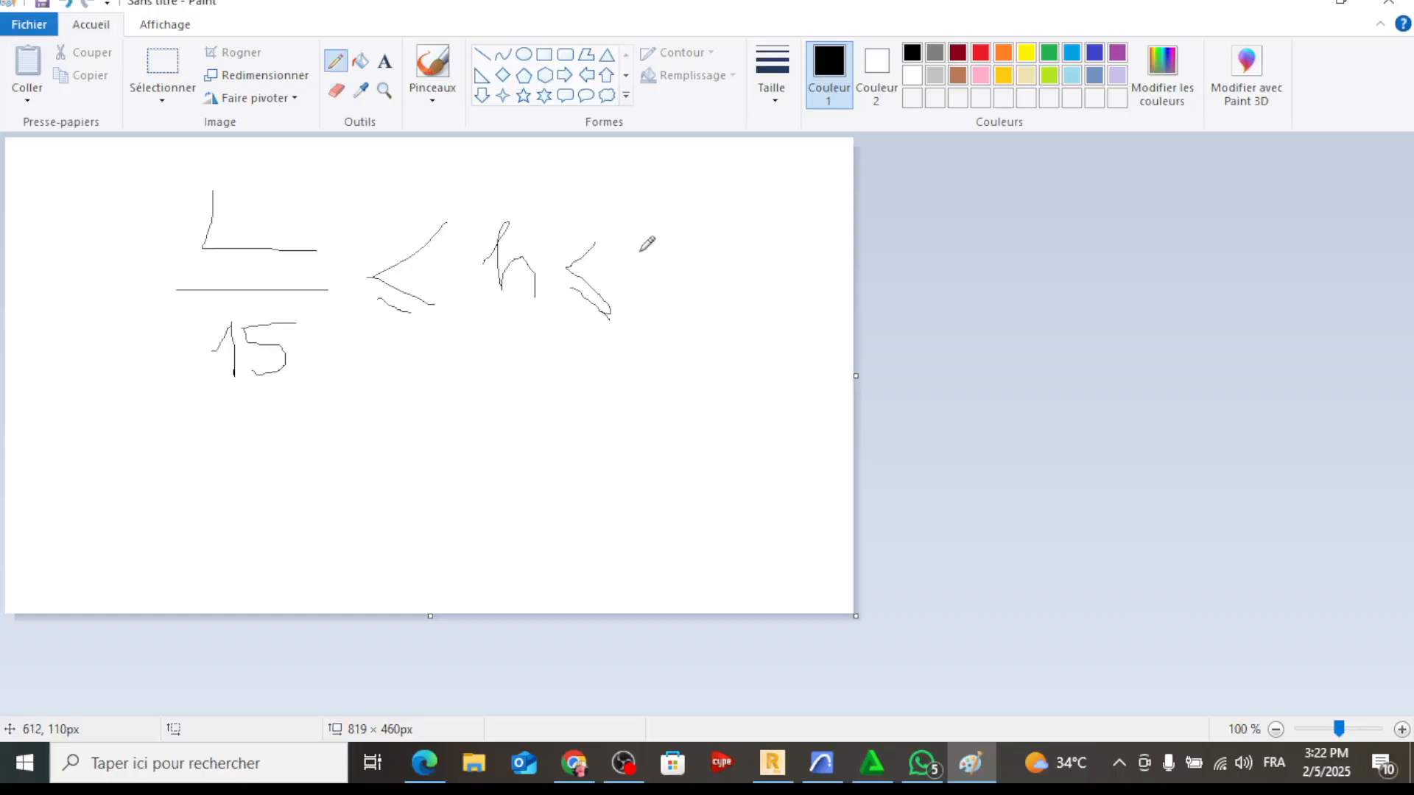
{"action": "left_click_drag", "start_coordinate": [656, 201], "coordinate": [725, 261]}
{"action": "left_click_drag", "start_coordinate": [651, 280], "coordinate": [749, 267]}
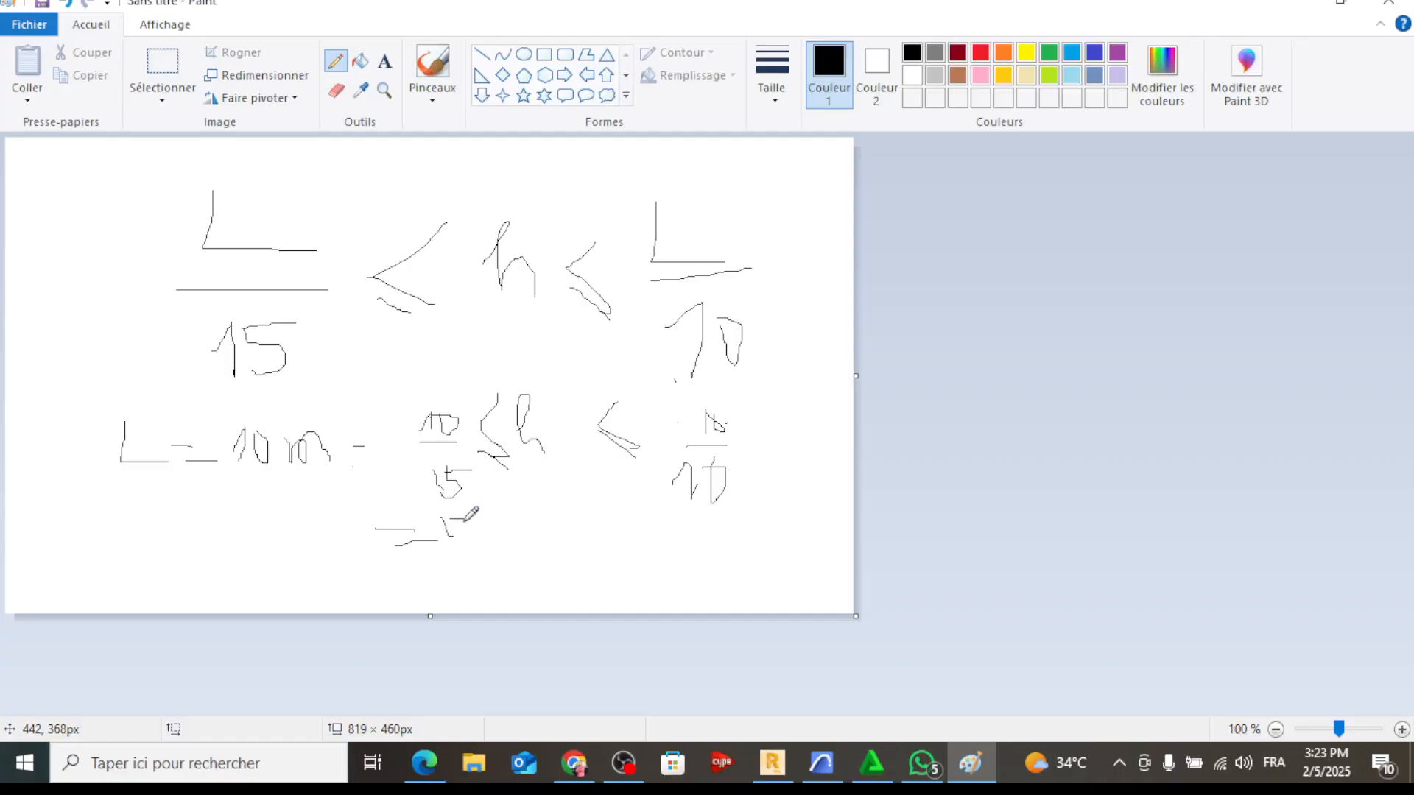
{"action": "left_click_drag", "start_coordinate": [713, 567], "coordinate": [722, 579]}
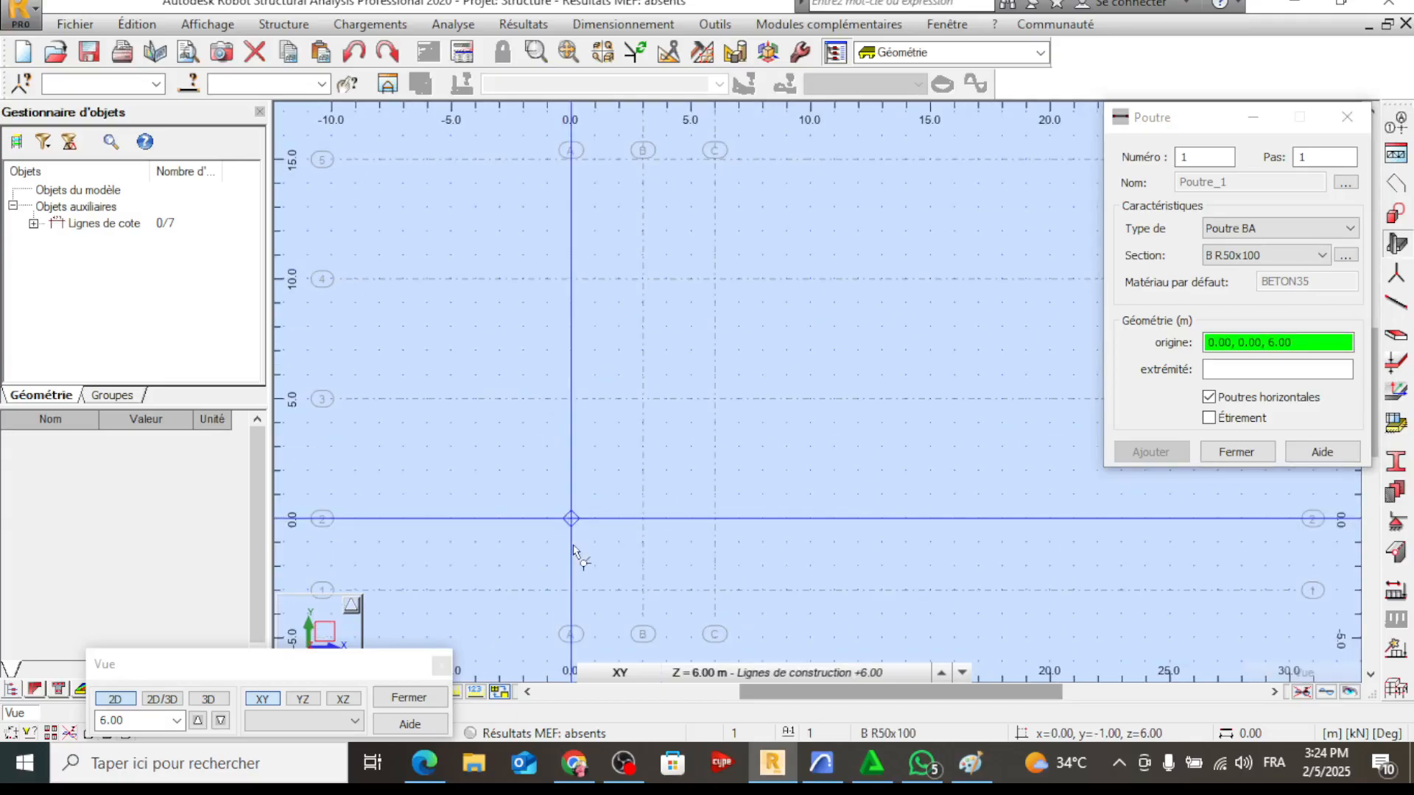
In Robot, model the B R50x100 main beams on axes A, B and C and the cross beams on axes 2 to 6 at Z = 6.00 m
{"action": "middle_click_drag", "start_coordinate": [574, 549], "coordinate": [718, 520]}
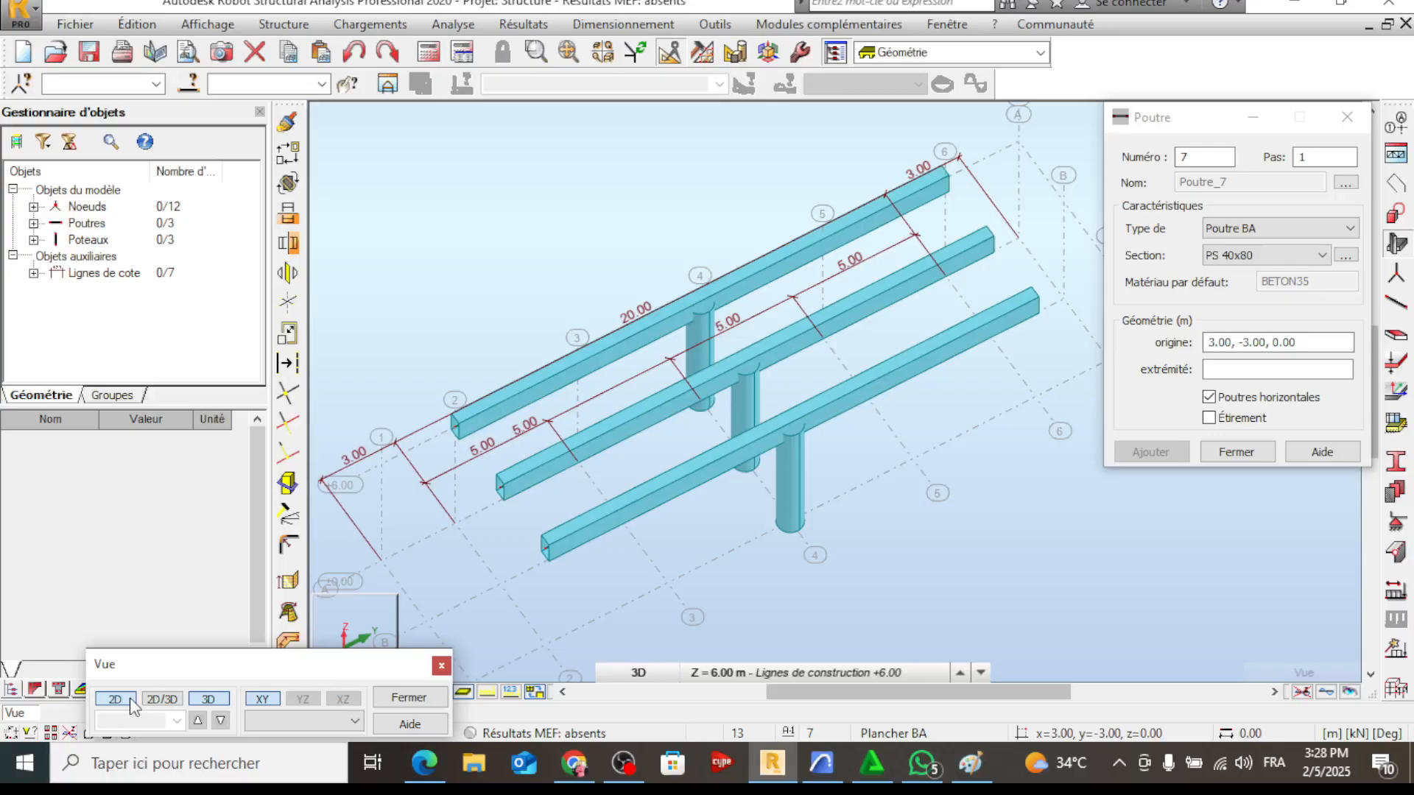
{"action": "left_click", "coordinate": [115, 698]}
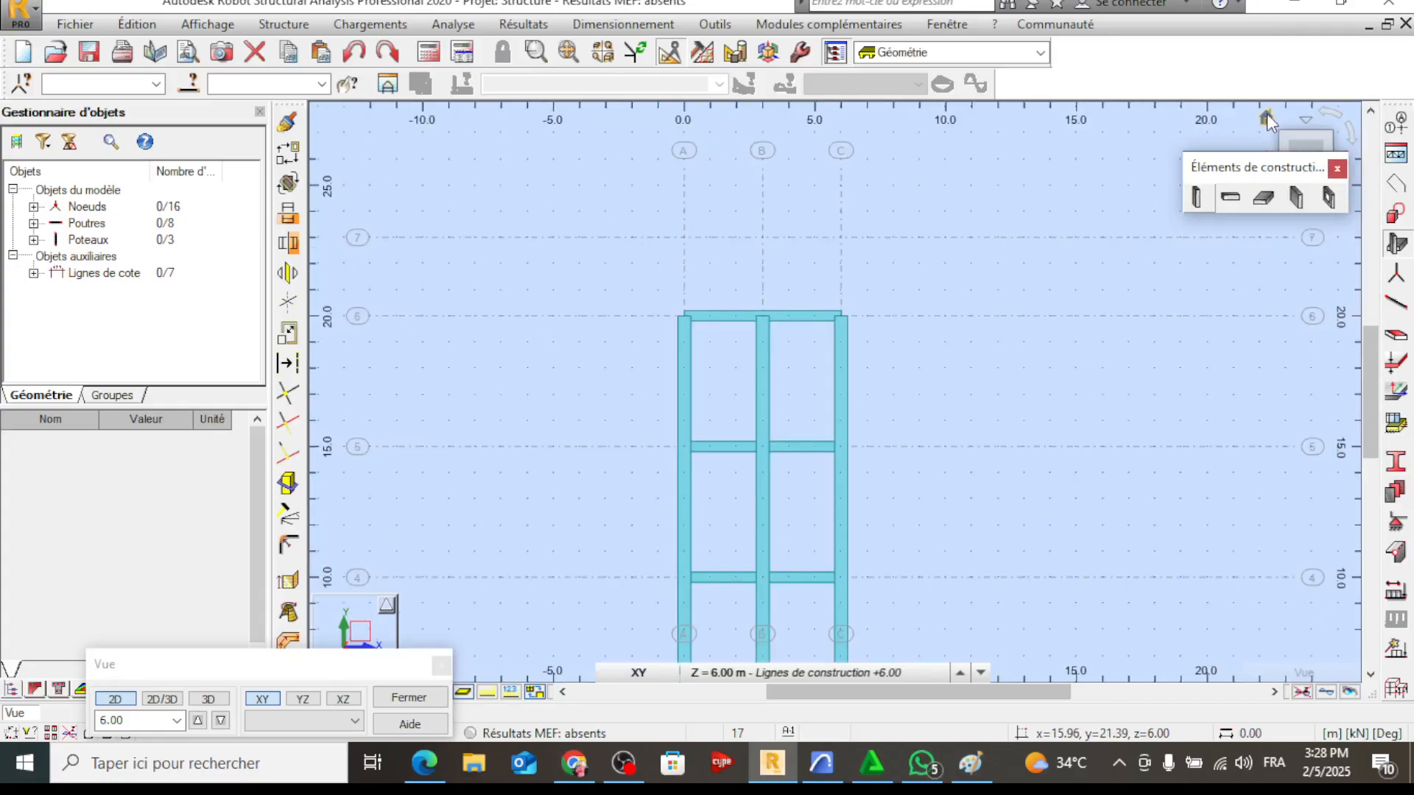
{"action": "left_click", "coordinate": [1266, 117]}
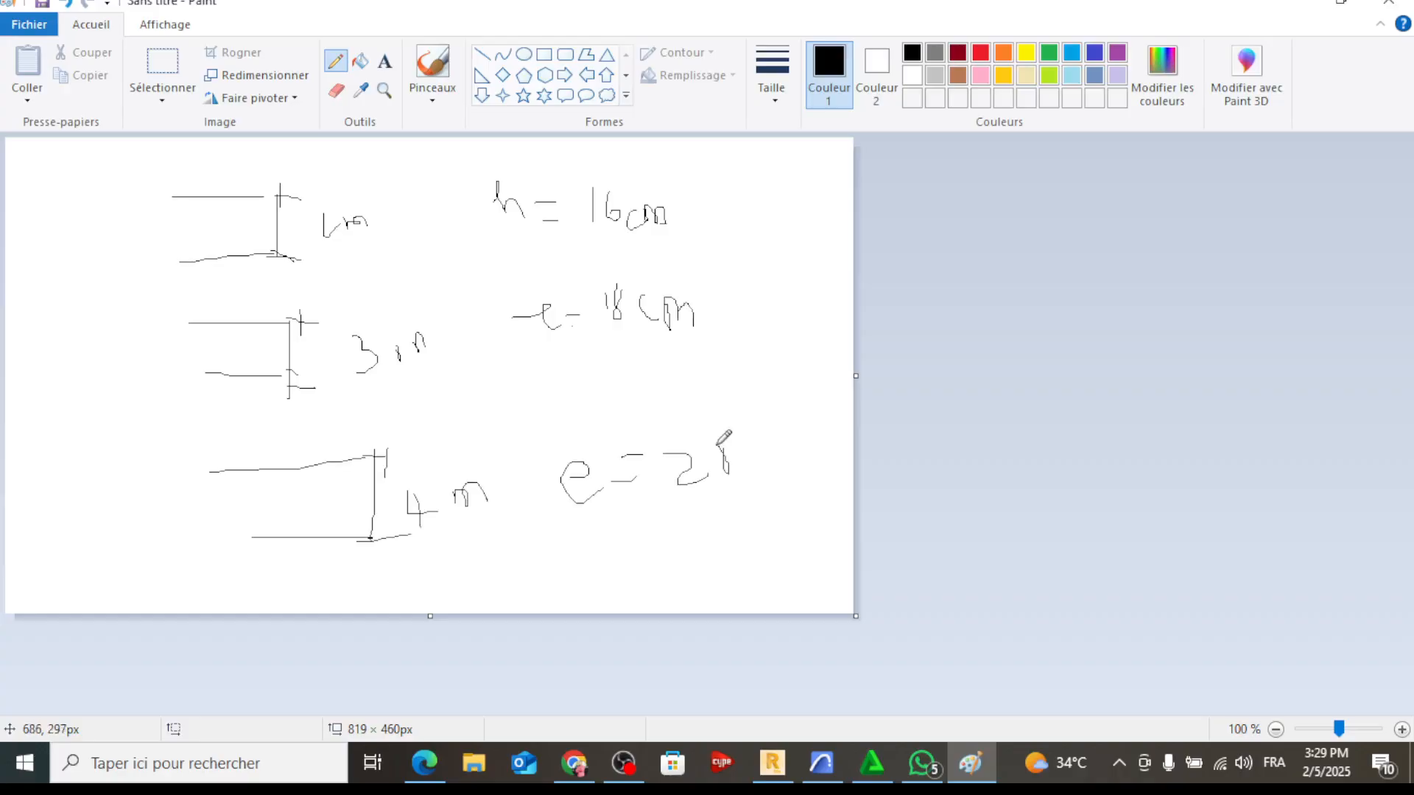
Note the slab thickness e = 18 cm for 3 m in Paint, and in Robot create the DALLE CHAUSSEE slab over the beam grid
{"action": "left_click_drag", "start_coordinate": [744, 441], "coordinate": [765, 455]}
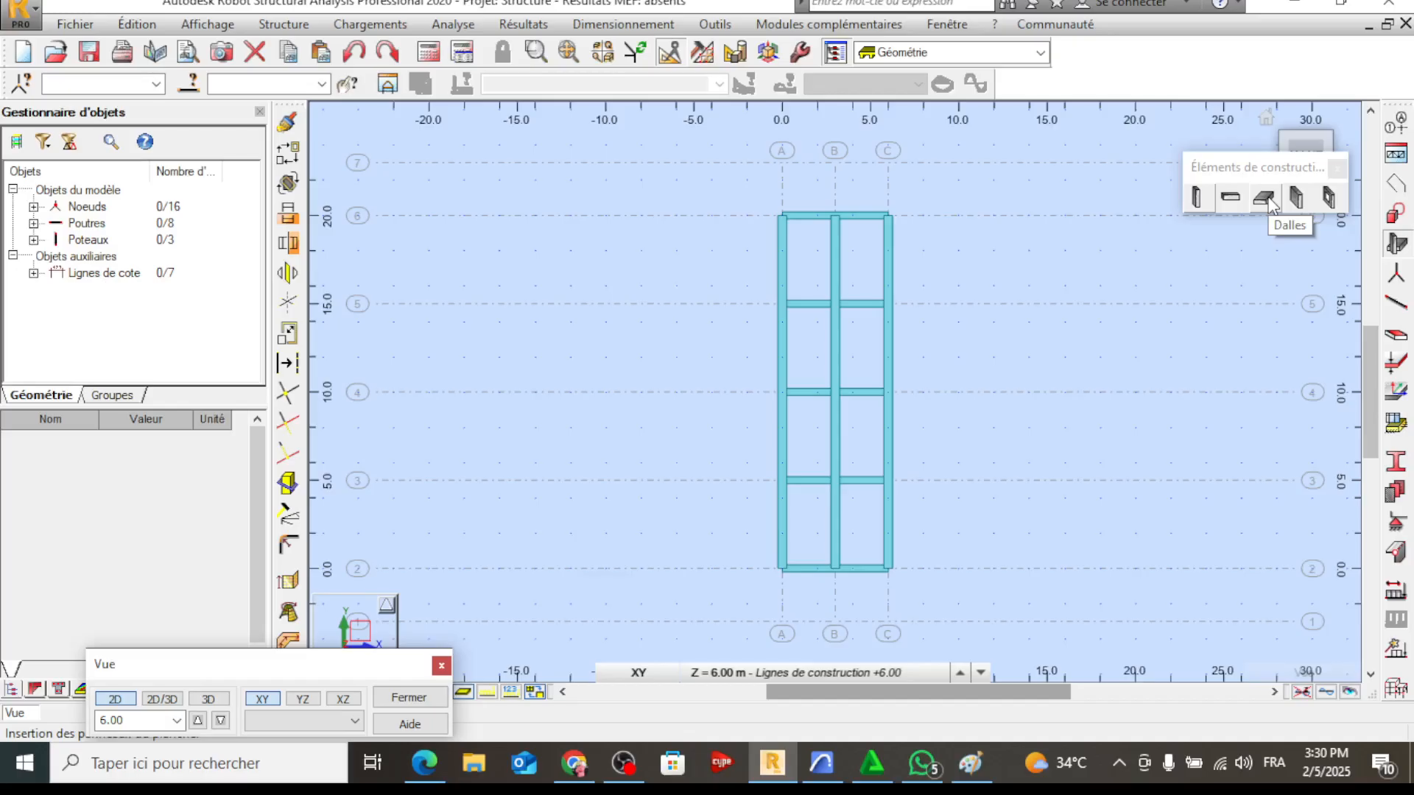
{"action": "left_click", "coordinate": [1266, 201]}
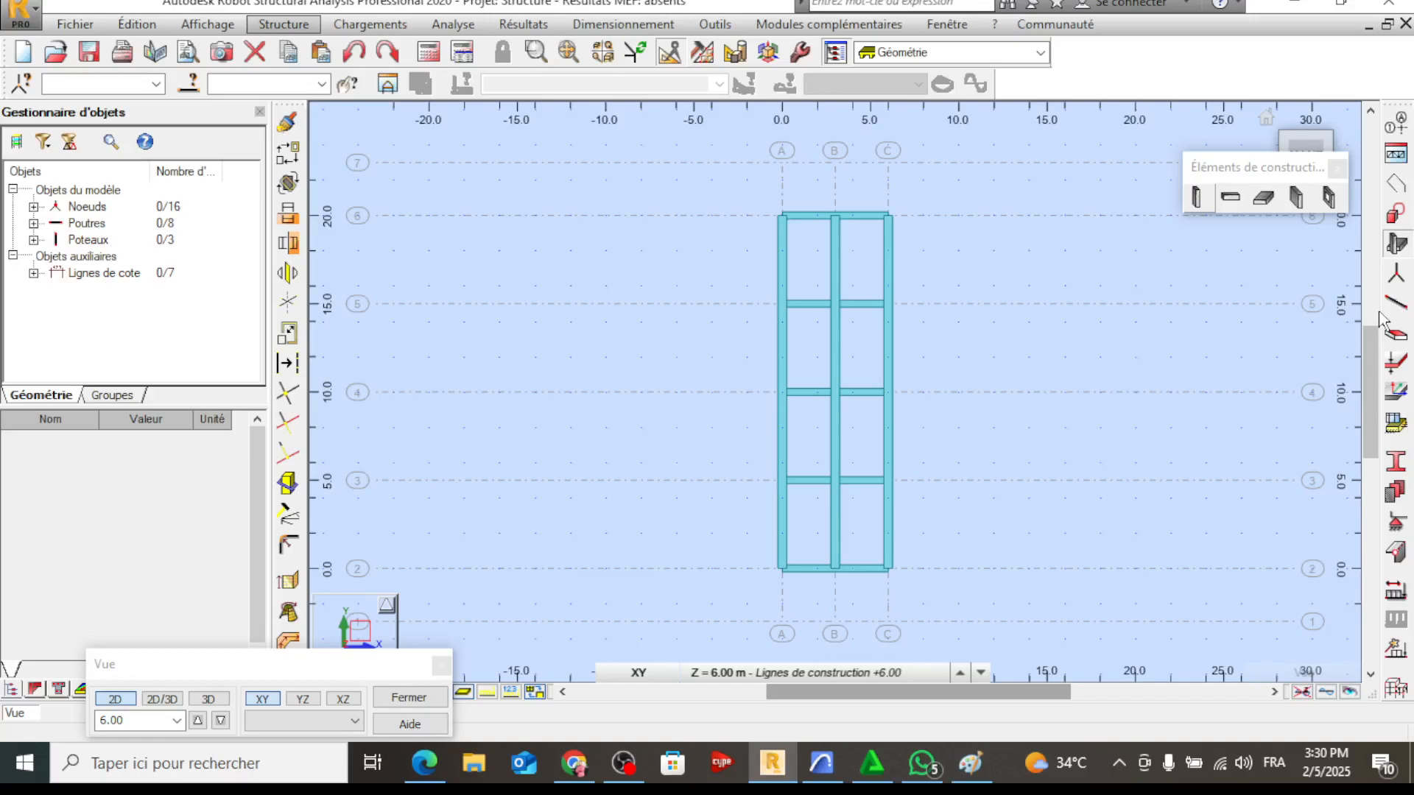
{"action": "left_click", "coordinate": [1394, 333]}
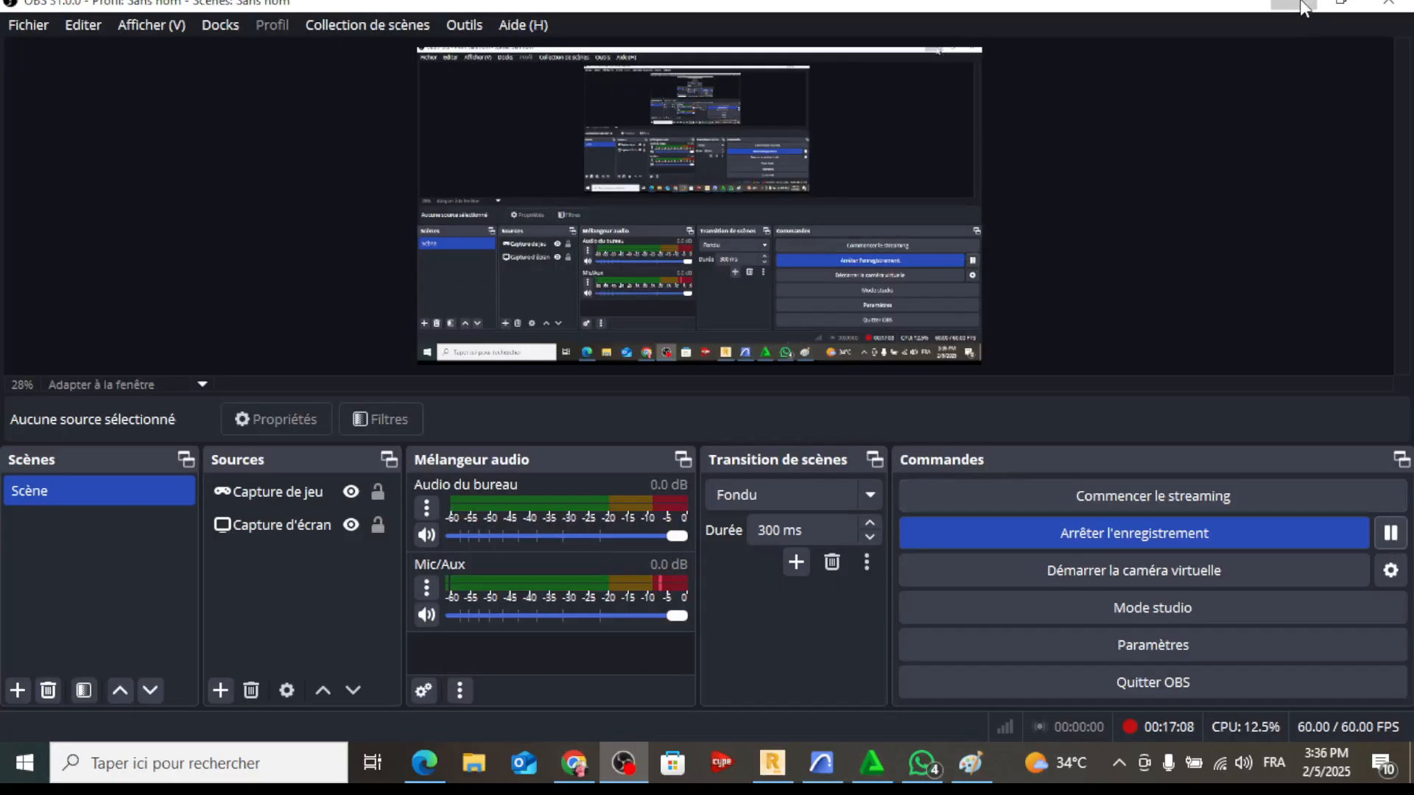
{"action": "left_click", "coordinate": [1302, 7]}
{"action": "left_click", "coordinate": [1342, 248]}
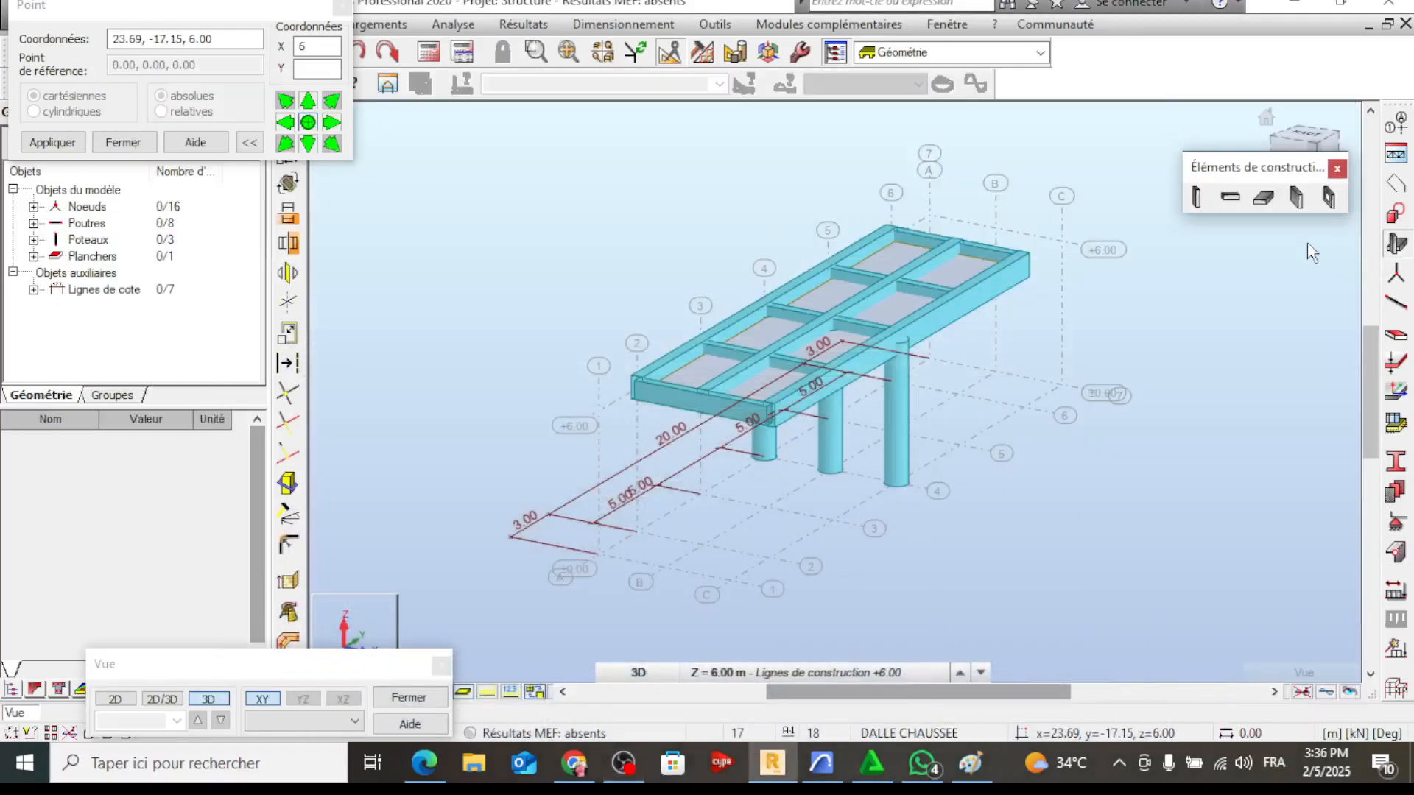
{"action": "left_click", "coordinate": [342, 6]}
{"action": "left_click", "coordinate": [1294, 198]}
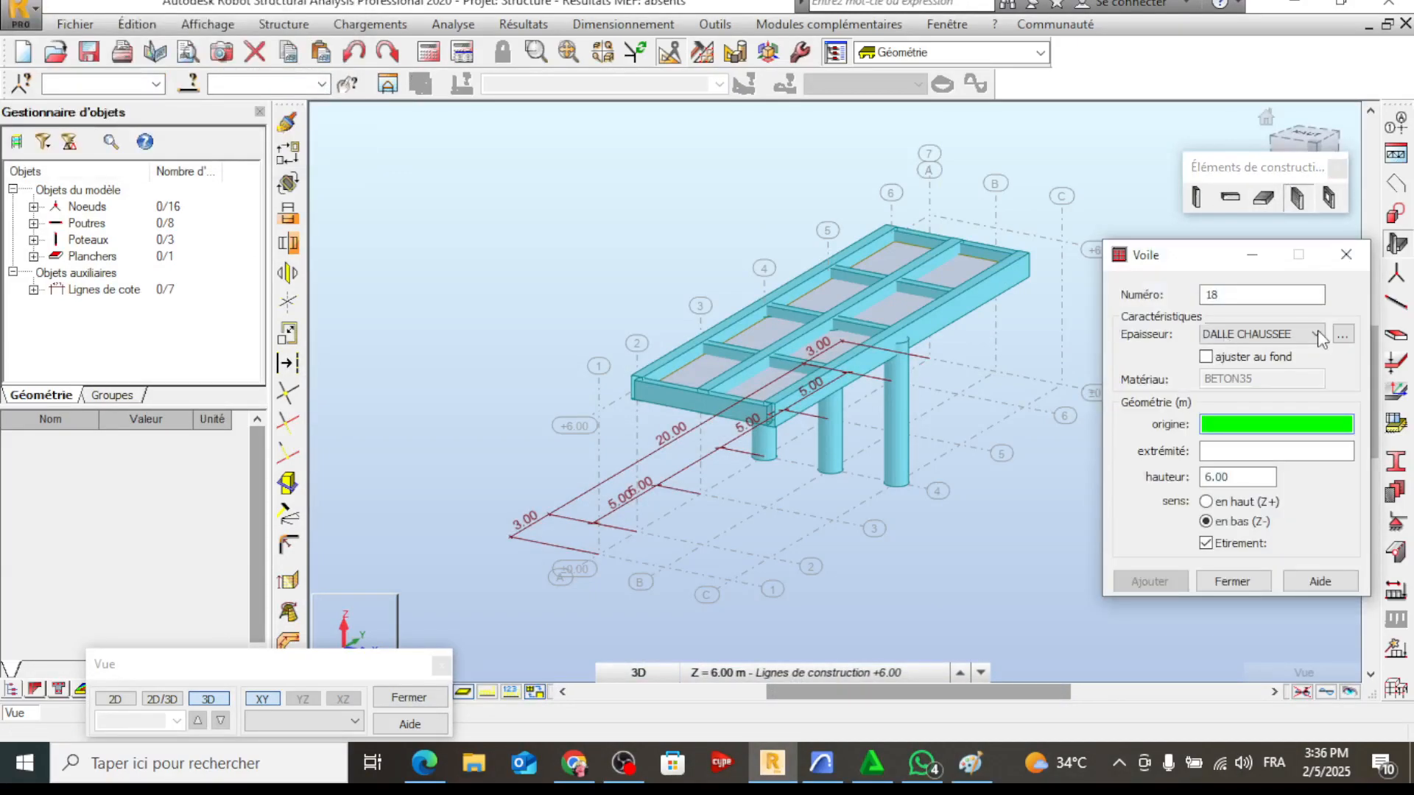
{"action": "left_click", "coordinate": [1338, 339]}
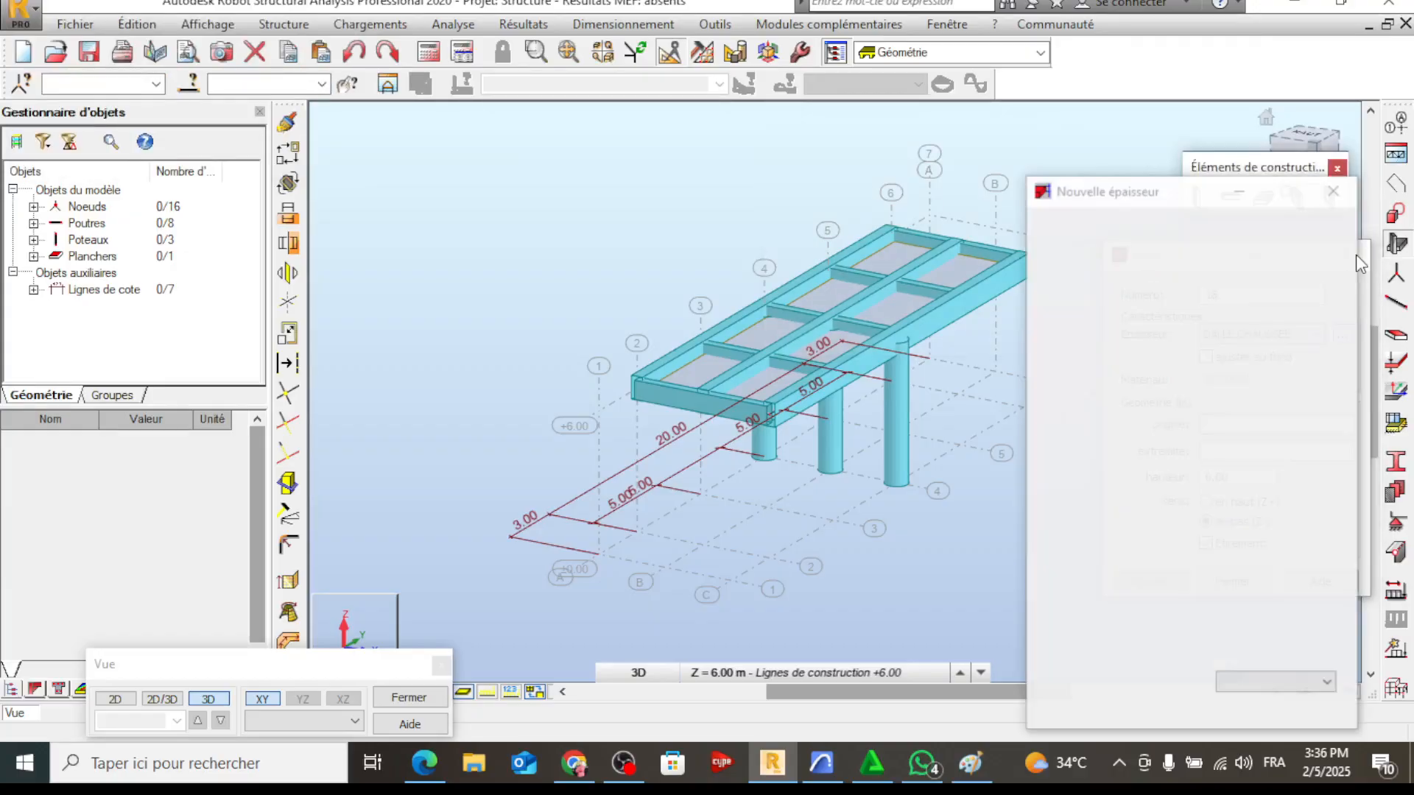
{"action": "left_click", "coordinate": [1334, 192]}
{"action": "left_click", "coordinate": [1364, 243]}
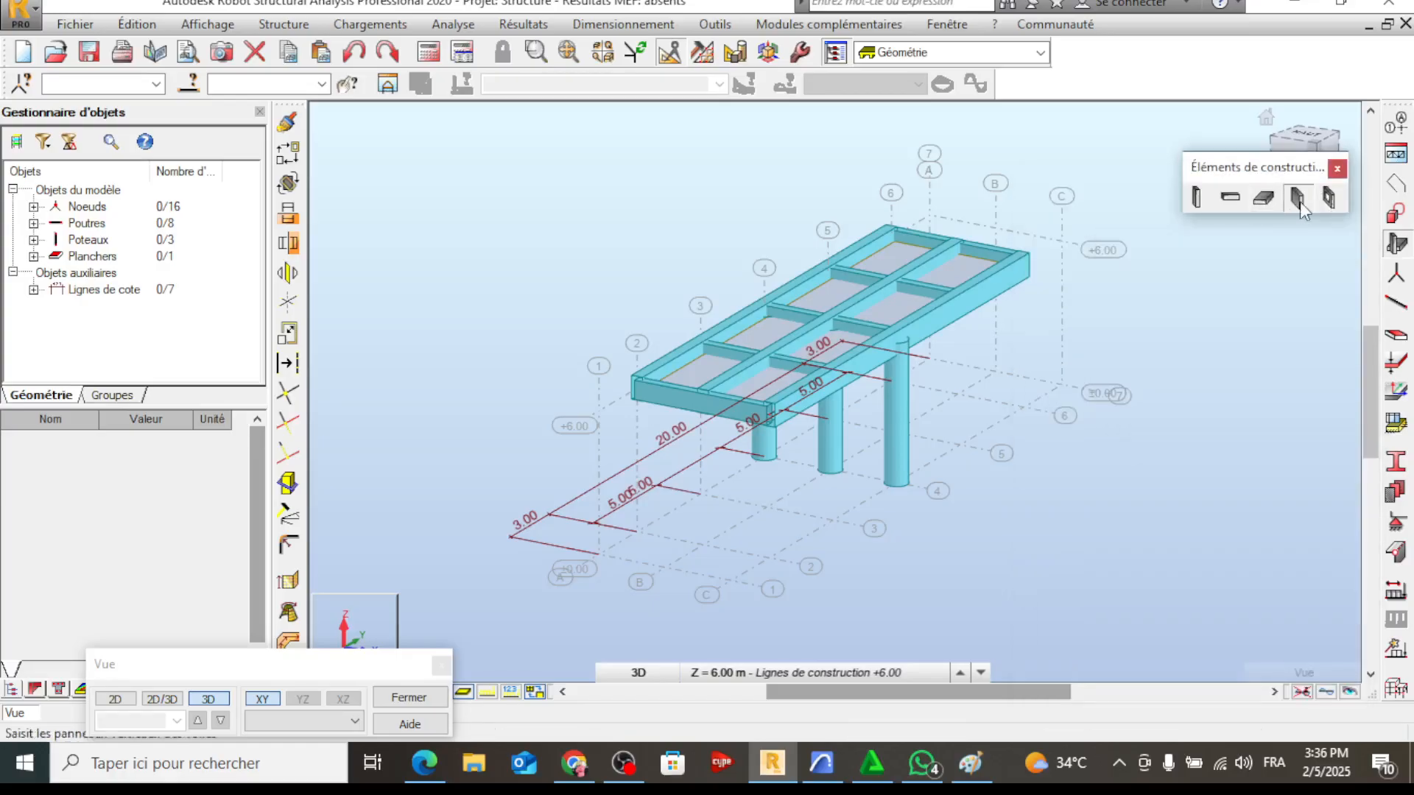
Start a new wall and open a new uniform thickness definition for it
{"action": "left_click", "coordinate": [1297, 198]}
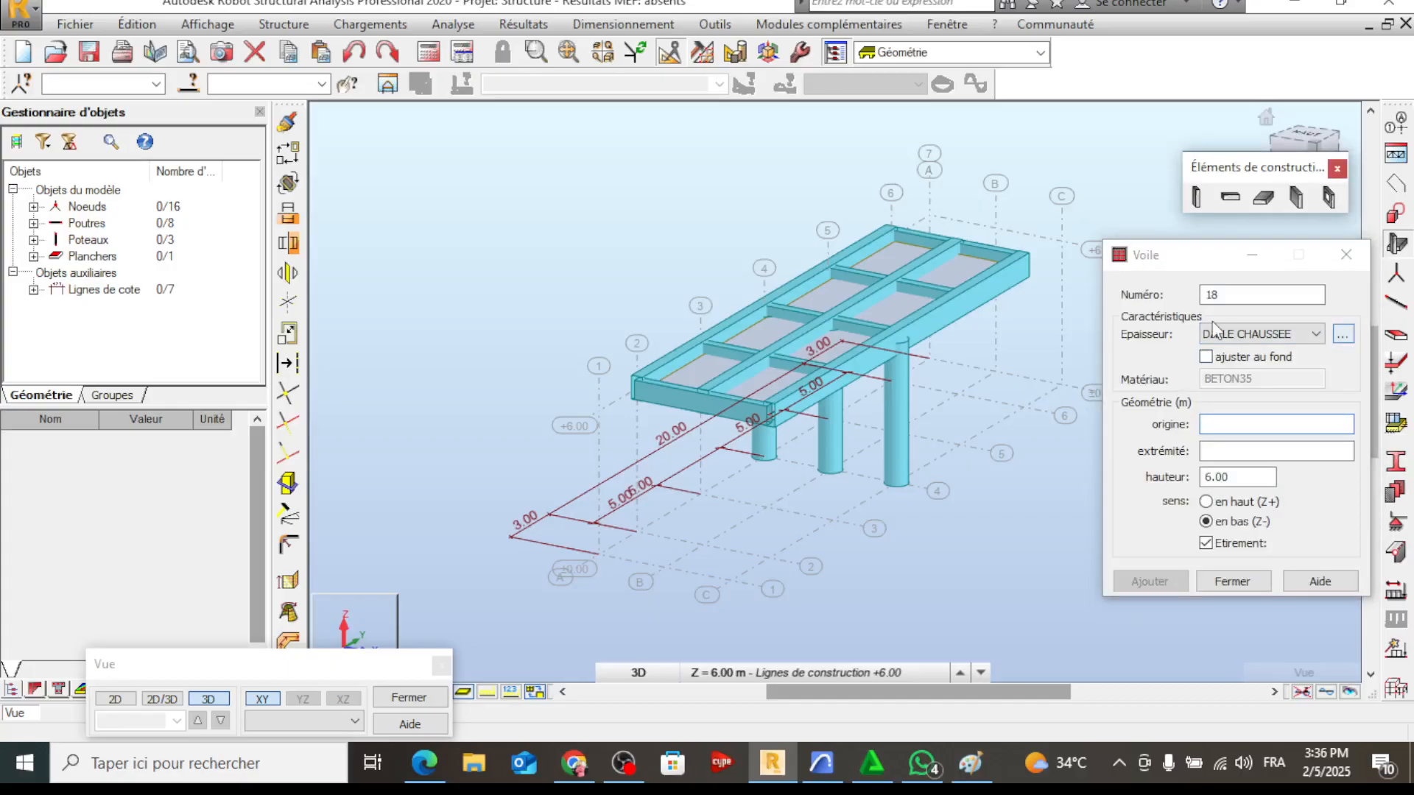
{"action": "left_click", "coordinate": [1269, 417]}
{"action": "left_click_drag", "start_coordinate": [1268, 419], "coordinate": [1148, 423]}
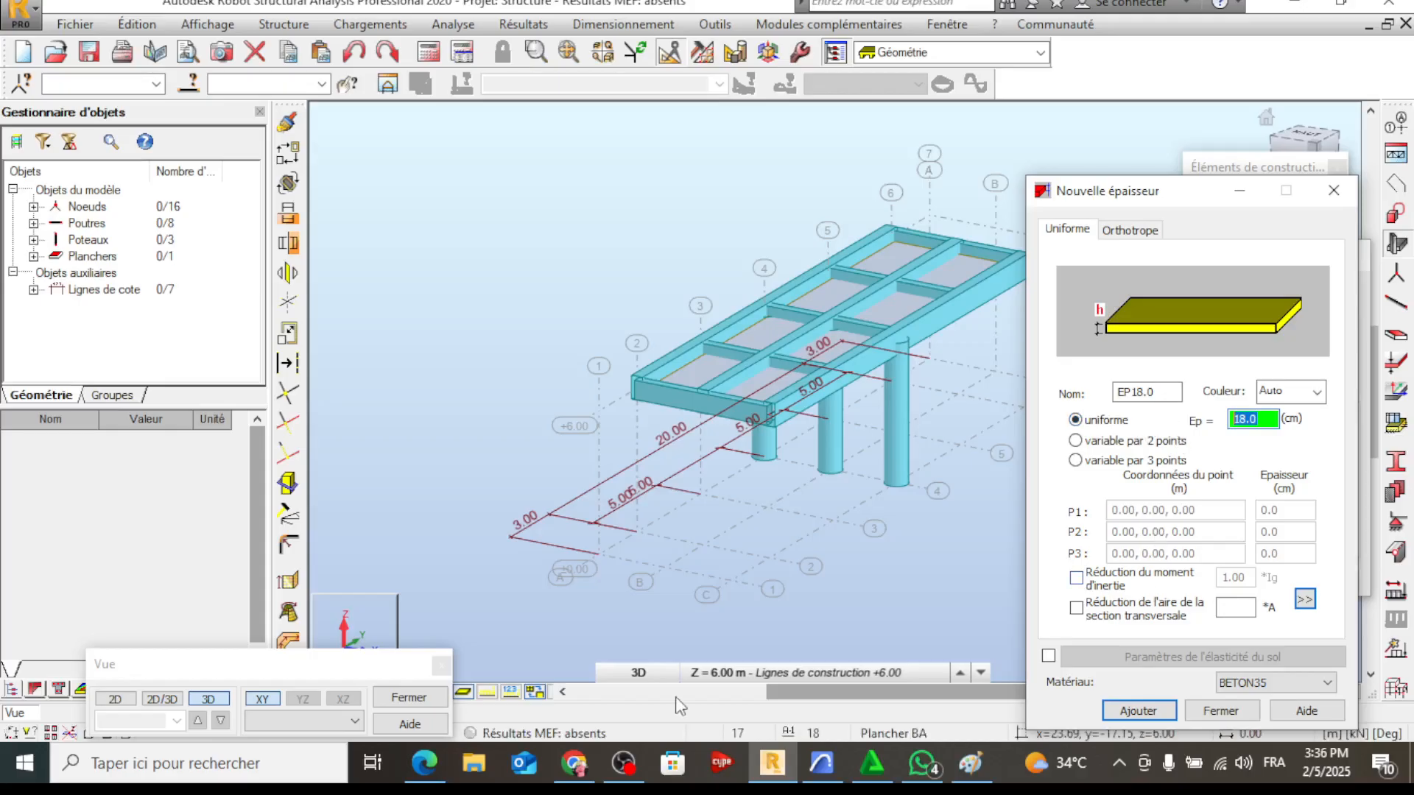
Start a blank Paint drawing without saving the previous one, and sketch the wall profile with a height of 6 m
{"action": "left_click", "coordinate": [971, 763]}
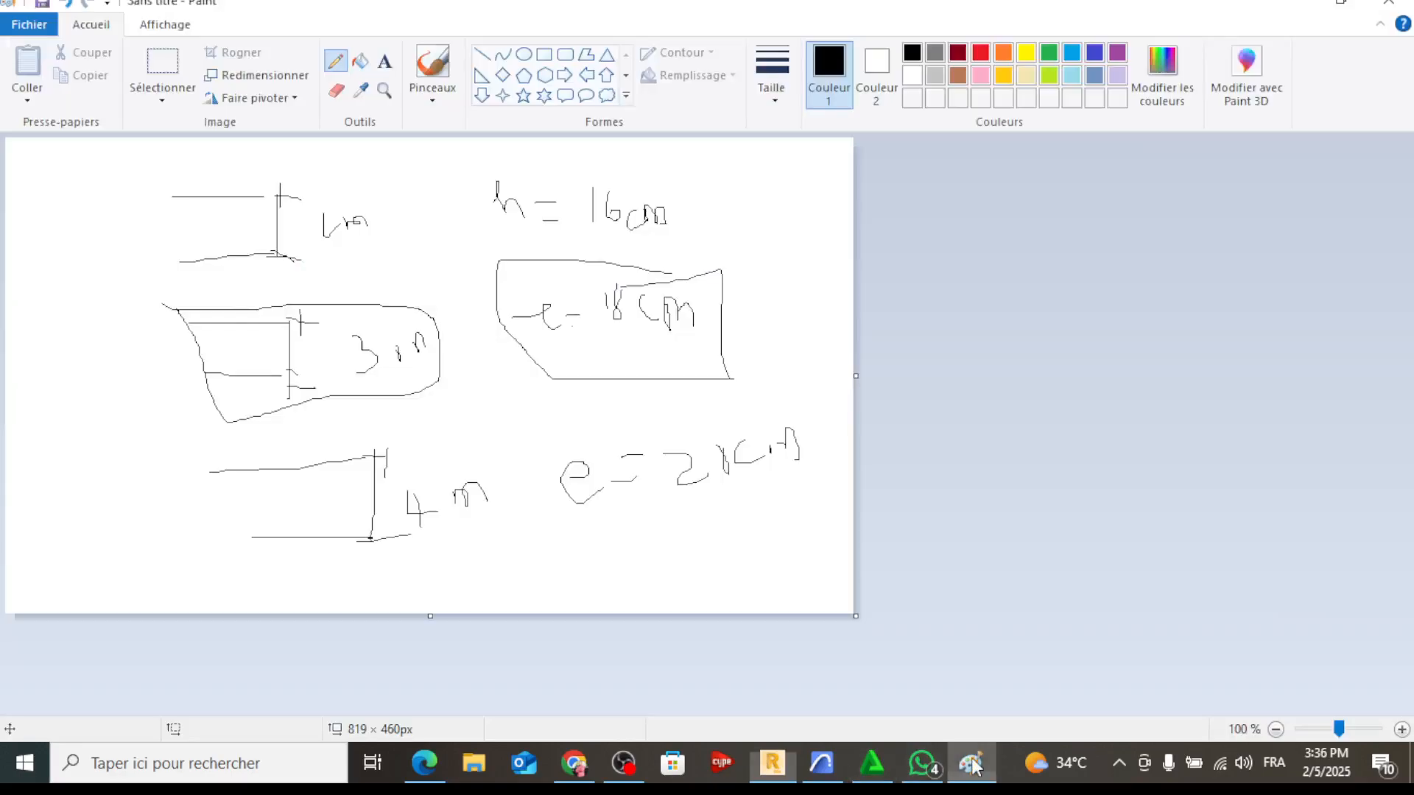
{"action": "left_click", "coordinate": [28, 25]}
{"action": "left_click", "coordinate": [72, 60]}
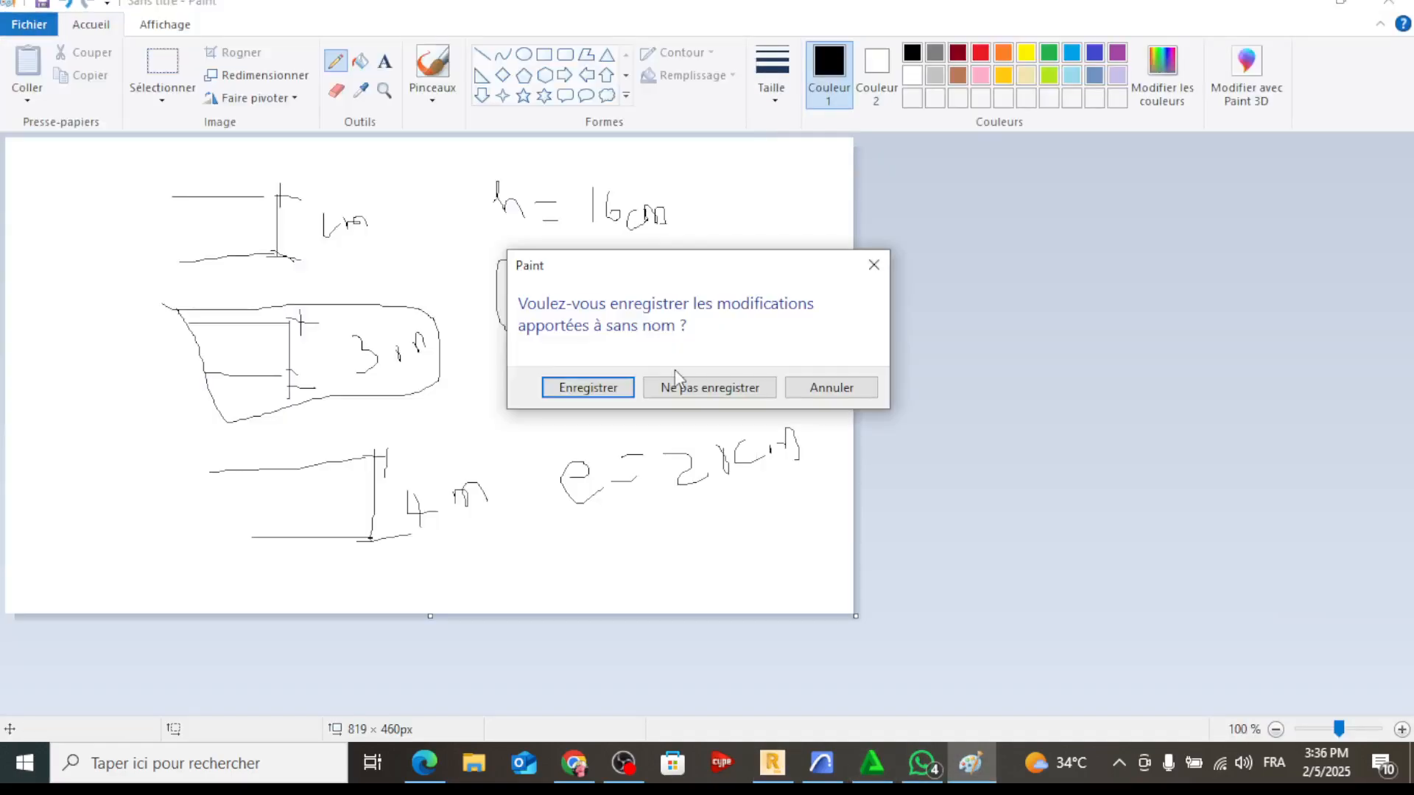
{"action": "left_click", "coordinate": [678, 383]}
{"action": "mouse_move", "coordinate": [93, 199]}
{"action": "left_mouse_down"}
{"action": "mouse_move", "coordinate": [193, 195]}
{"action": "mouse_move", "coordinate": [127, 415]}
{"action": "mouse_move", "coordinate": [161, 199]}
{"action": "left_mouse_up"}
{"action": "mouse_move", "coordinate": [254, 185]}
{"action": "left_mouse_down"}
{"action": "mouse_move", "coordinate": [298, 185]}
{"action": "mouse_move", "coordinate": [306, 413]}
{"action": "left_mouse_up"}
{"action": "mouse_move", "coordinate": [258, 304]}
{"action": "left_mouse_down"}
{"action": "mouse_move", "coordinate": [265, 360]}
{"action": "mouse_move", "coordinate": [325, 335]}
{"action": "left_mouse_up"}
Handwrite the wall thickness formula e = H/10 beside the wall sketch
{"action": "left_click_drag", "start_coordinate": [457, 233], "coordinate": [472, 256]}
{"action": "left_click_drag", "start_coordinate": [482, 248], "coordinate": [527, 263]}
{"action": "mouse_move", "coordinate": [548, 201]}
{"action": "left_mouse_down"}
{"action": "mouse_move", "coordinate": [548, 254]}
{"action": "mouse_move", "coordinate": [567, 252]}
{"action": "left_mouse_up"}
{"action": "left_click_drag", "start_coordinate": [536, 258], "coordinate": [584, 255]}
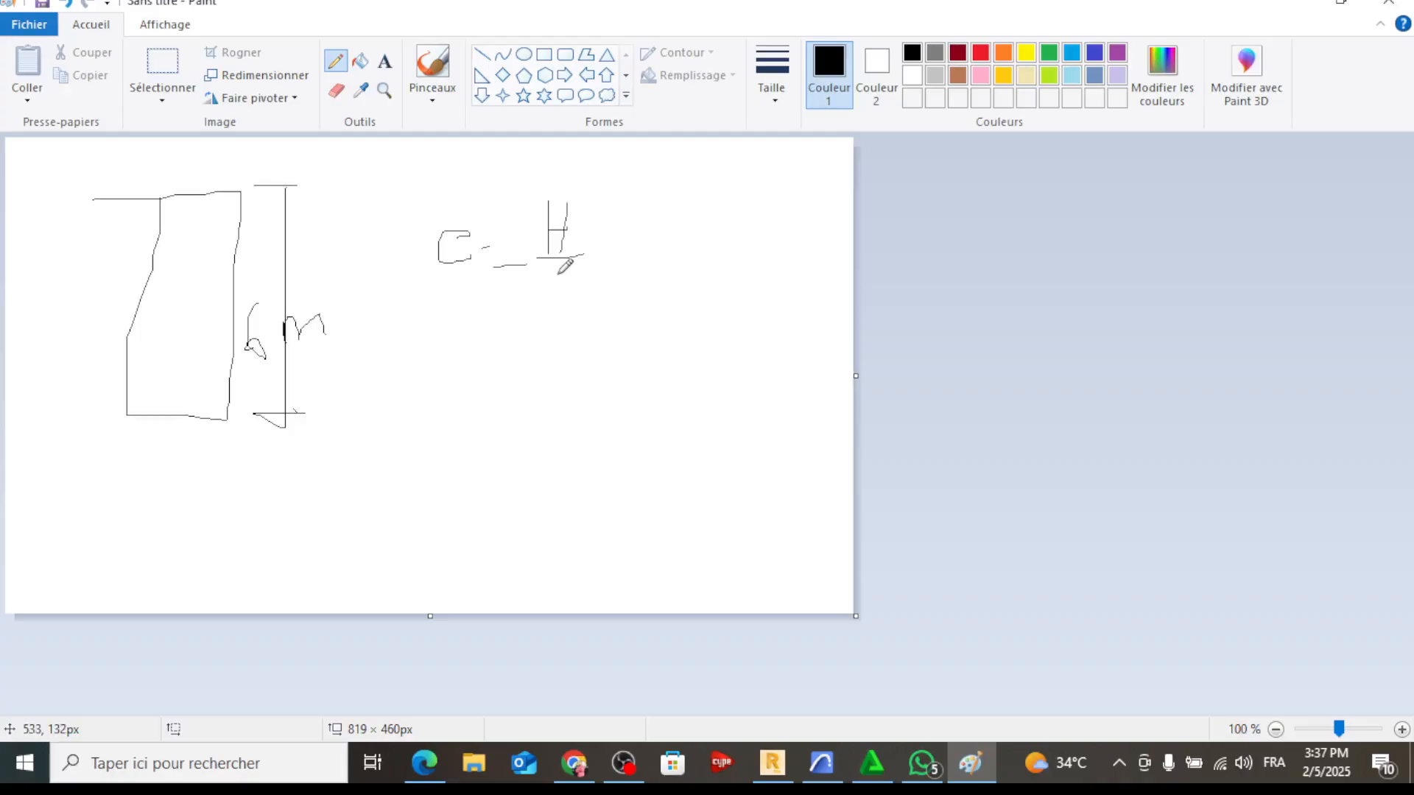
{"action": "left_click", "coordinate": [624, 762]}
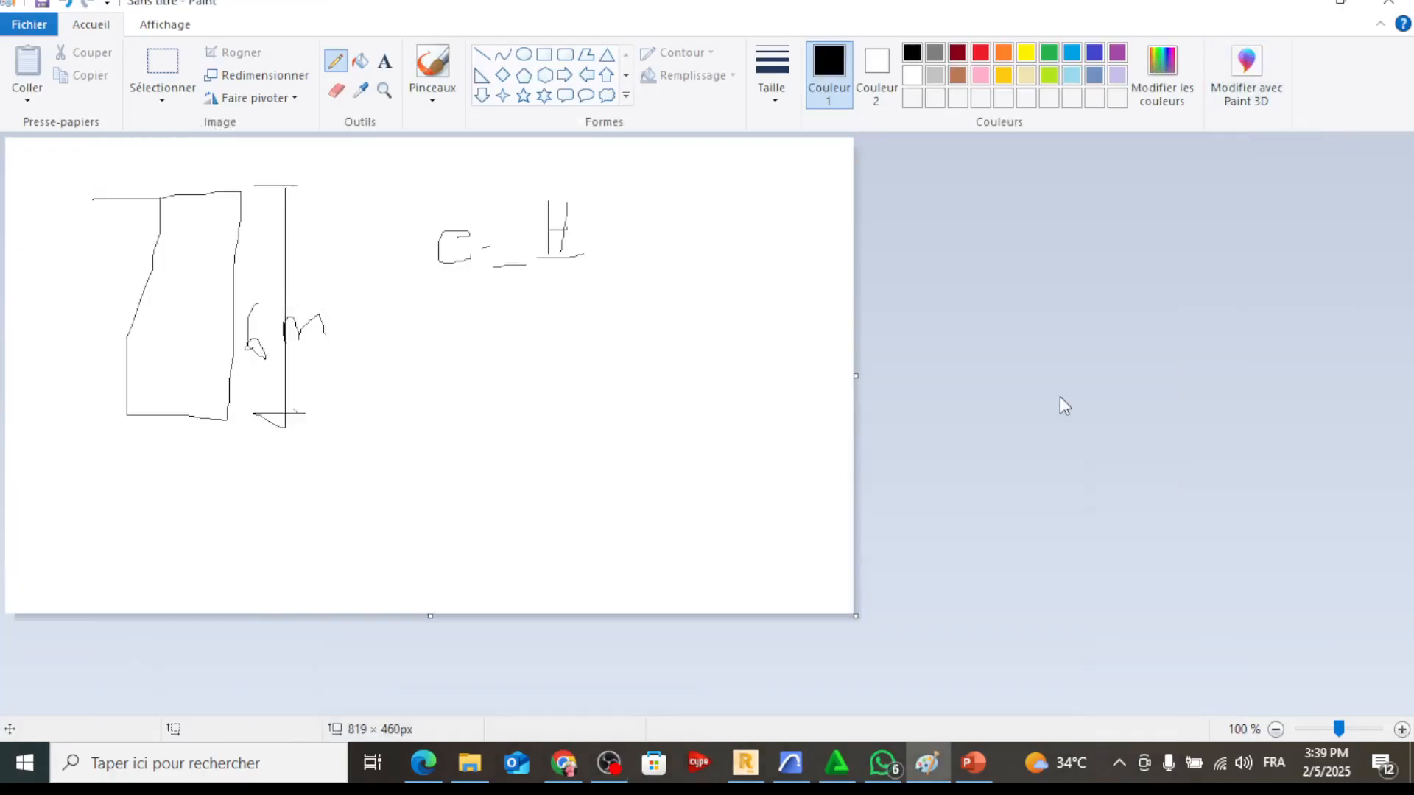
{"action": "mouse_move", "coordinate": [540, 302]}
{"action": "left_mouse_down"}
{"action": "mouse_move", "coordinate": [558, 276]}
{"action": "mouse_move", "coordinate": [555, 359]}
{"action": "left_mouse_up"}
{"action": "mouse_move", "coordinate": [582, 284]}
{"action": "left_mouse_down"}
{"action": "mouse_move", "coordinate": [576, 352]}
{"action": "mouse_move", "coordinate": [619, 298]}
{"action": "mouse_move", "coordinate": [575, 292]}
{"action": "left_mouse_up"}
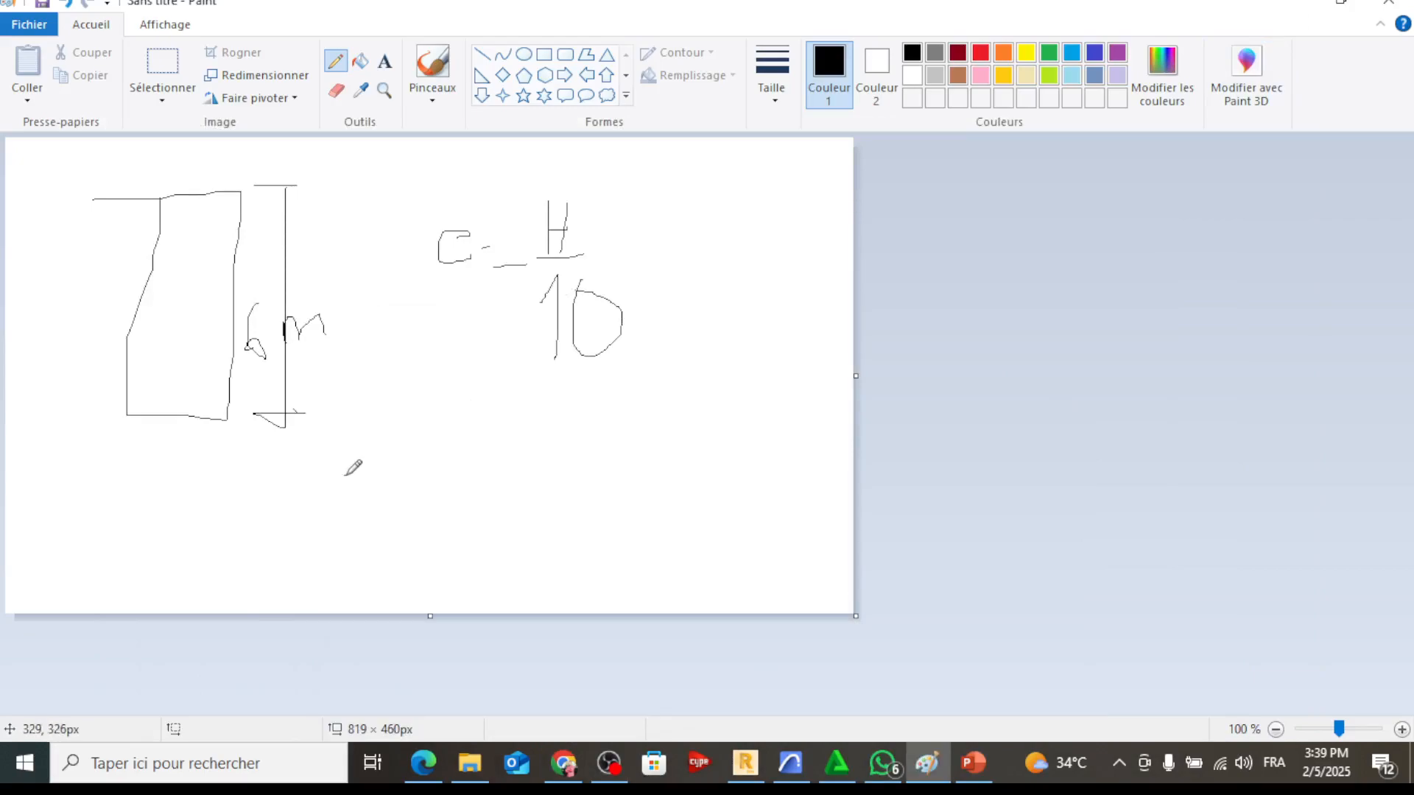
Handwrite the numeric application e = 6/10 = below the wall thickness formula
{"action": "mouse_move", "coordinate": [346, 475]}
{"action": "left_mouse_down"}
{"action": "mouse_move", "coordinate": [438, 456]}
{"action": "mouse_move", "coordinate": [428, 477]}
{"action": "left_mouse_up"}
{"action": "mouse_move", "coordinate": [511, 403]}
{"action": "left_mouse_down"}
{"action": "mouse_move", "coordinate": [477, 440]}
{"action": "mouse_move", "coordinate": [495, 470]}
{"action": "mouse_move", "coordinate": [601, 455]}
{"action": "left_mouse_up"}
{"action": "left_click_drag", "start_coordinate": [489, 505], "coordinate": [536, 483]}
{"action": "mouse_move", "coordinate": [544, 468]}
{"action": "left_mouse_down"}
{"action": "mouse_move", "coordinate": [554, 504]}
{"action": "mouse_move", "coordinate": [539, 475]}
{"action": "mouse_move", "coordinate": [641, 447]}
{"action": "mouse_move", "coordinate": [626, 472]}
{"action": "left_mouse_up"}
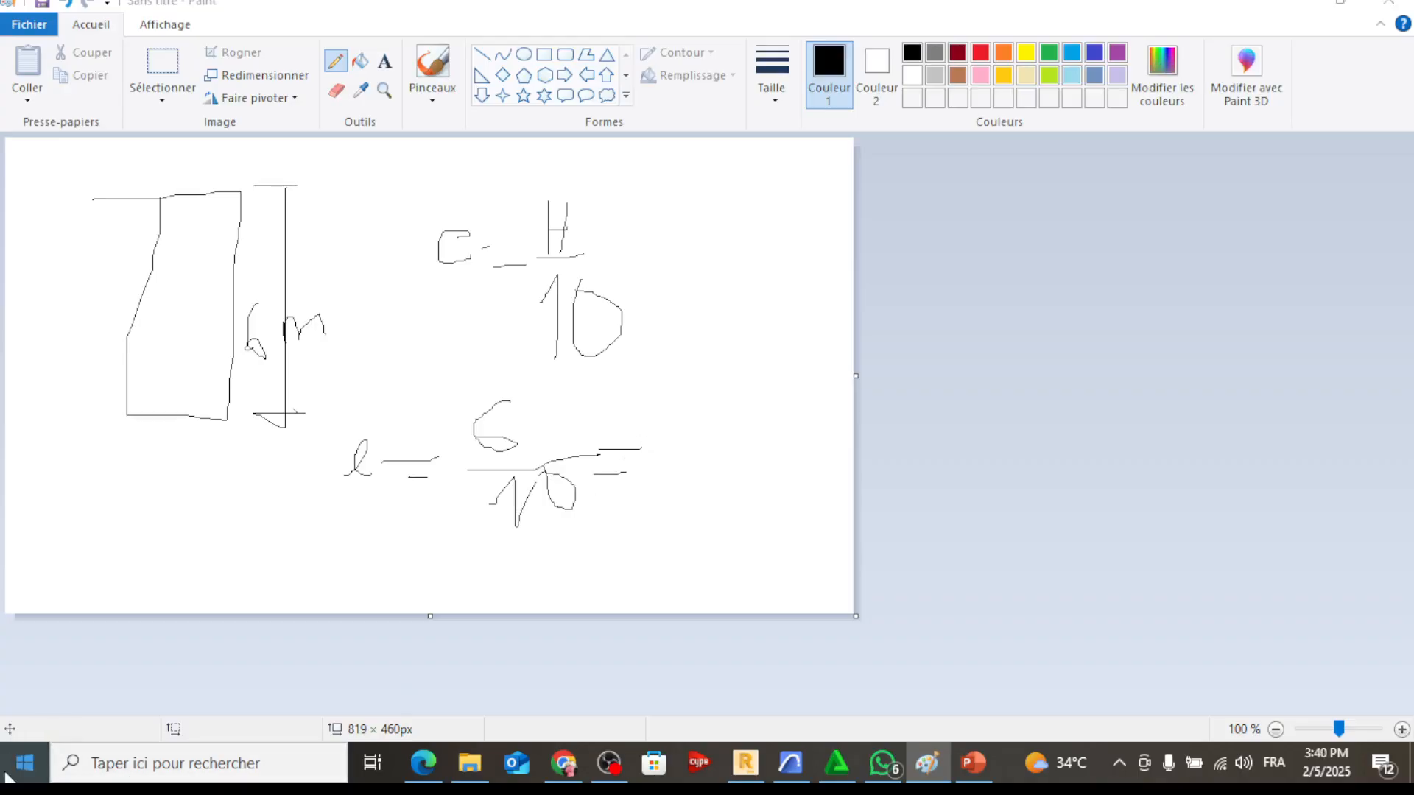
Open the Windows Calculator, compute 6 ÷ 10 for the wall thickness, and put the calculator away
{"action": "left_click", "coordinate": [24, 762]}
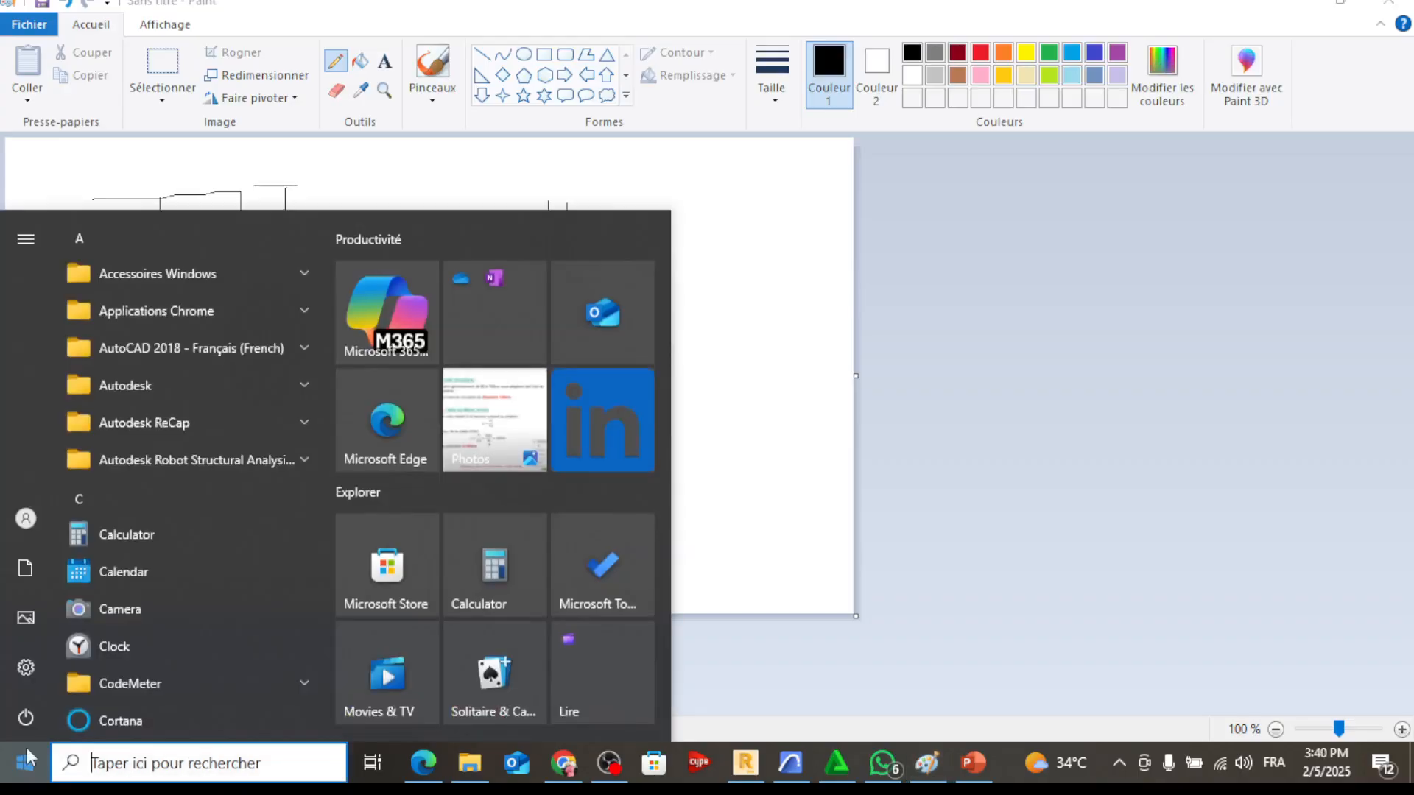
{"action": "left_click", "coordinate": [165, 541]}
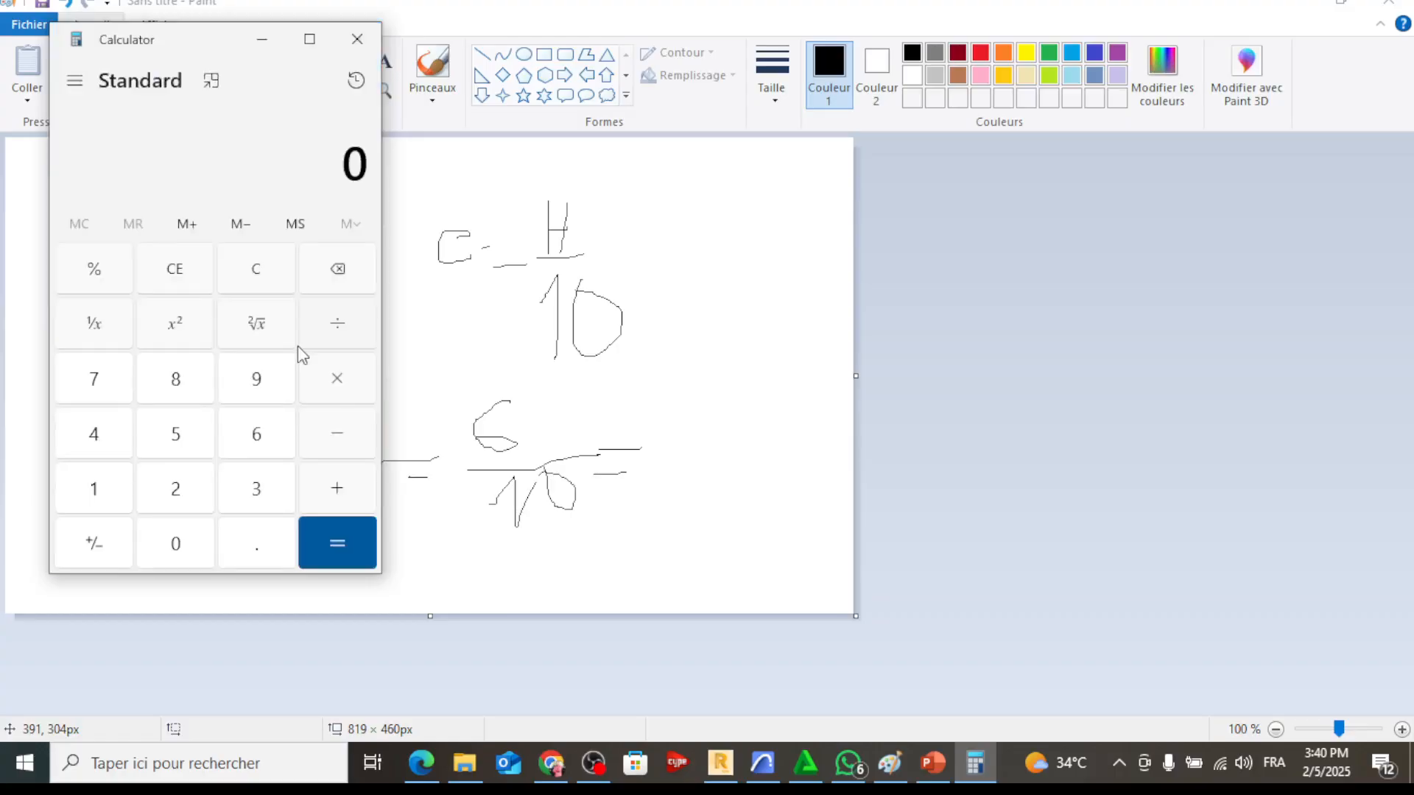
{"action": "left_click", "coordinate": [258, 429]}
{"action": "left_click", "coordinate": [330, 327]}
{"action": "left_click", "coordinate": [94, 498]}
{"action": "left_click", "coordinate": [177, 547]}
{"action": "left_click", "coordinate": [329, 520]}
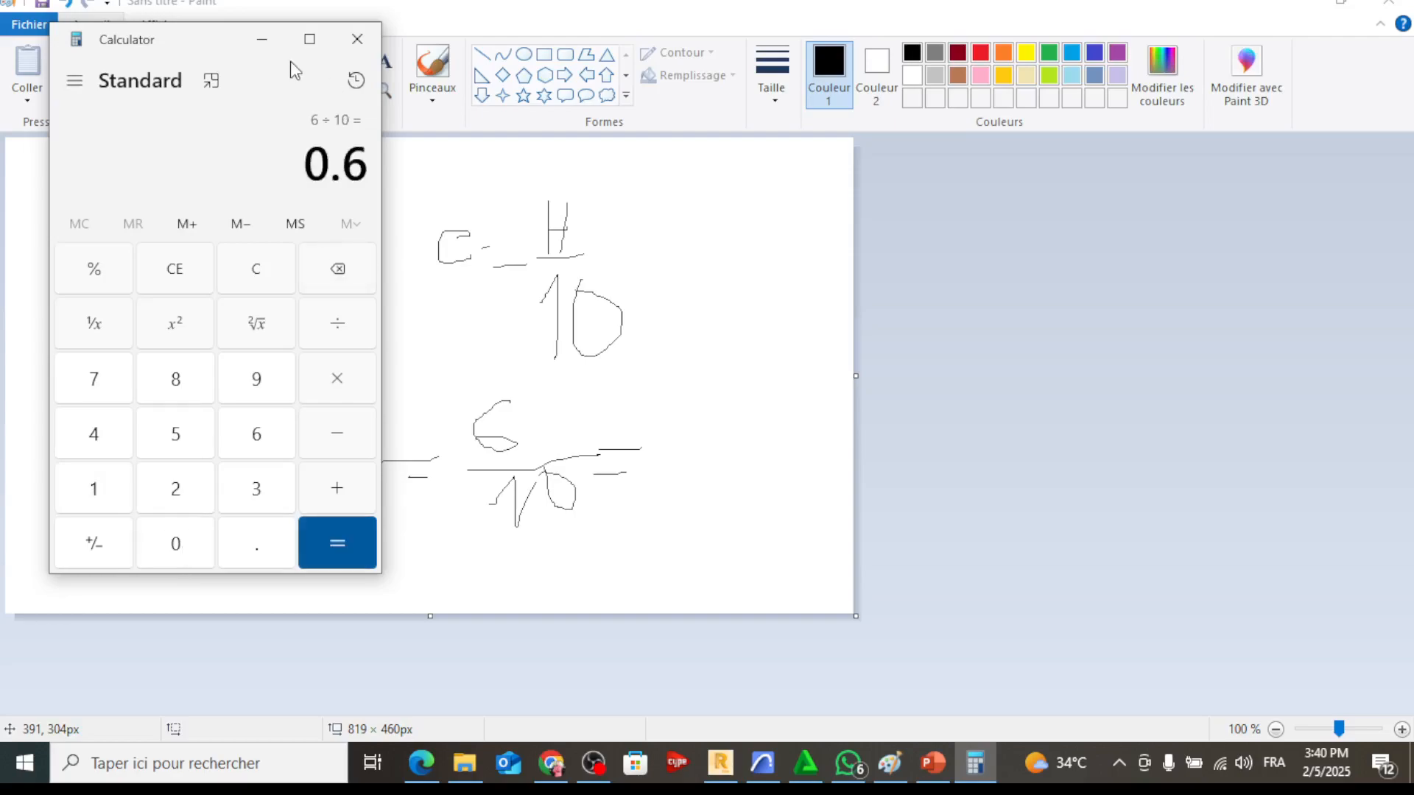
{"action": "left_click", "coordinate": [261, 39]}
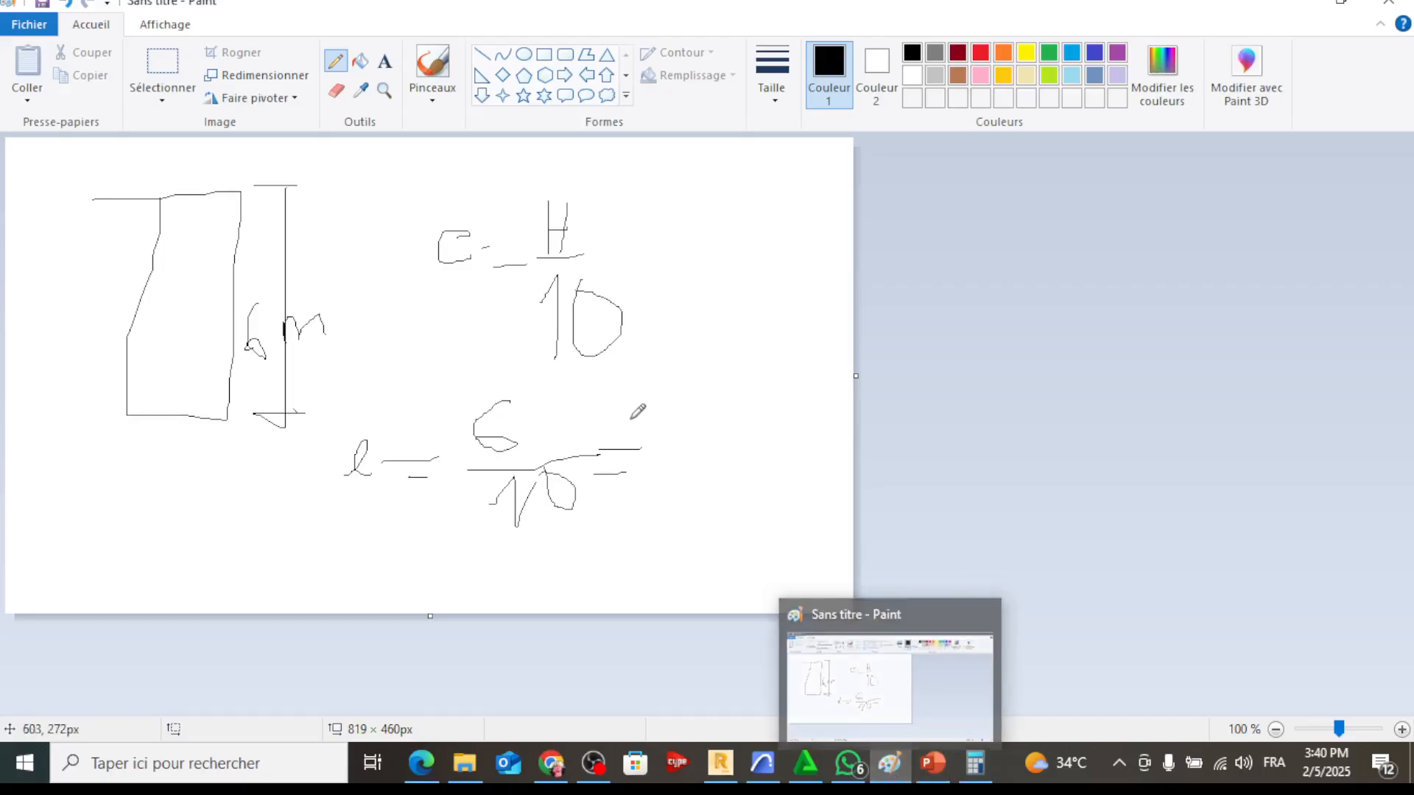
Switch to Robot and add the uniform wall thickness EP CULE with Ep = 60 cm
{"action": "left_click", "coordinate": [720, 762]}
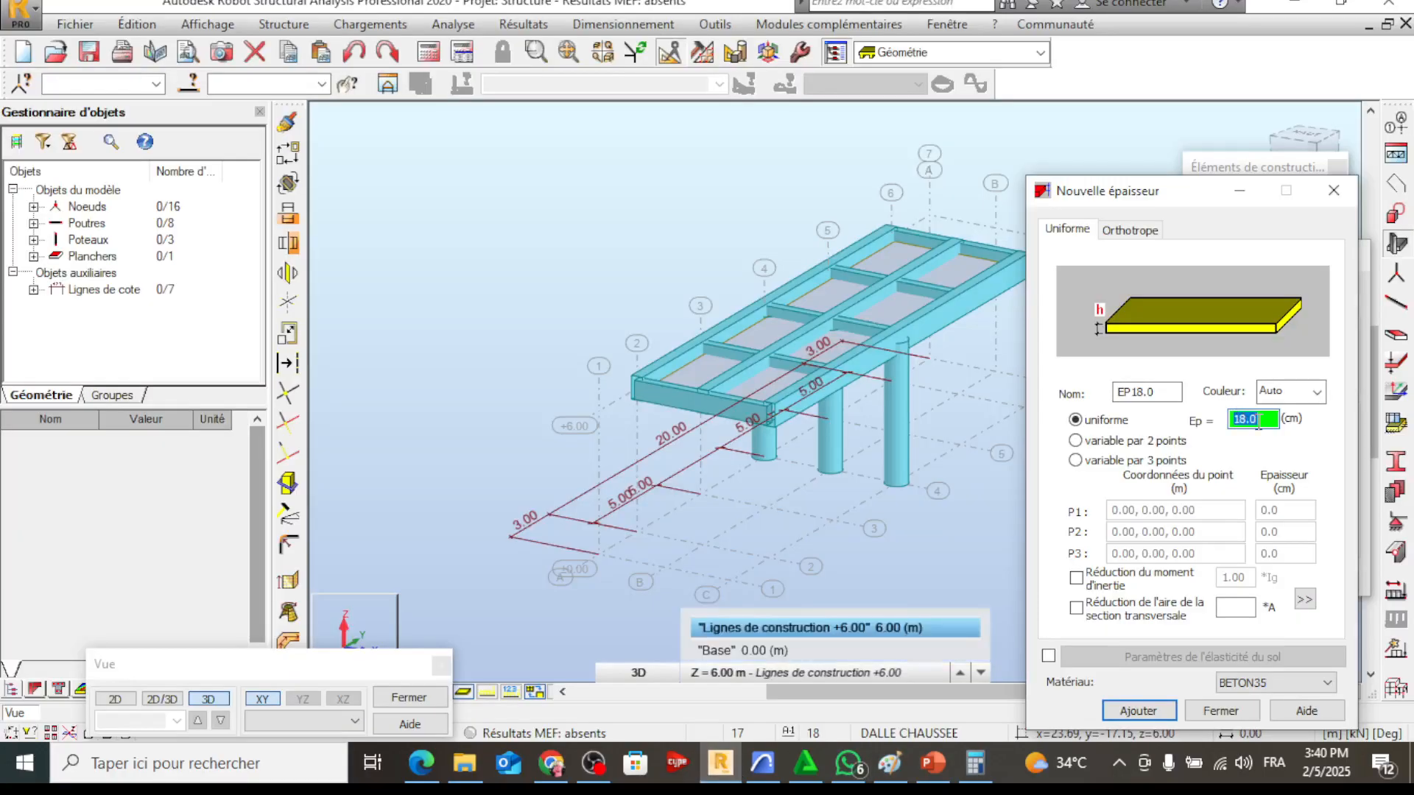
{"action": "type", "text": "60"}
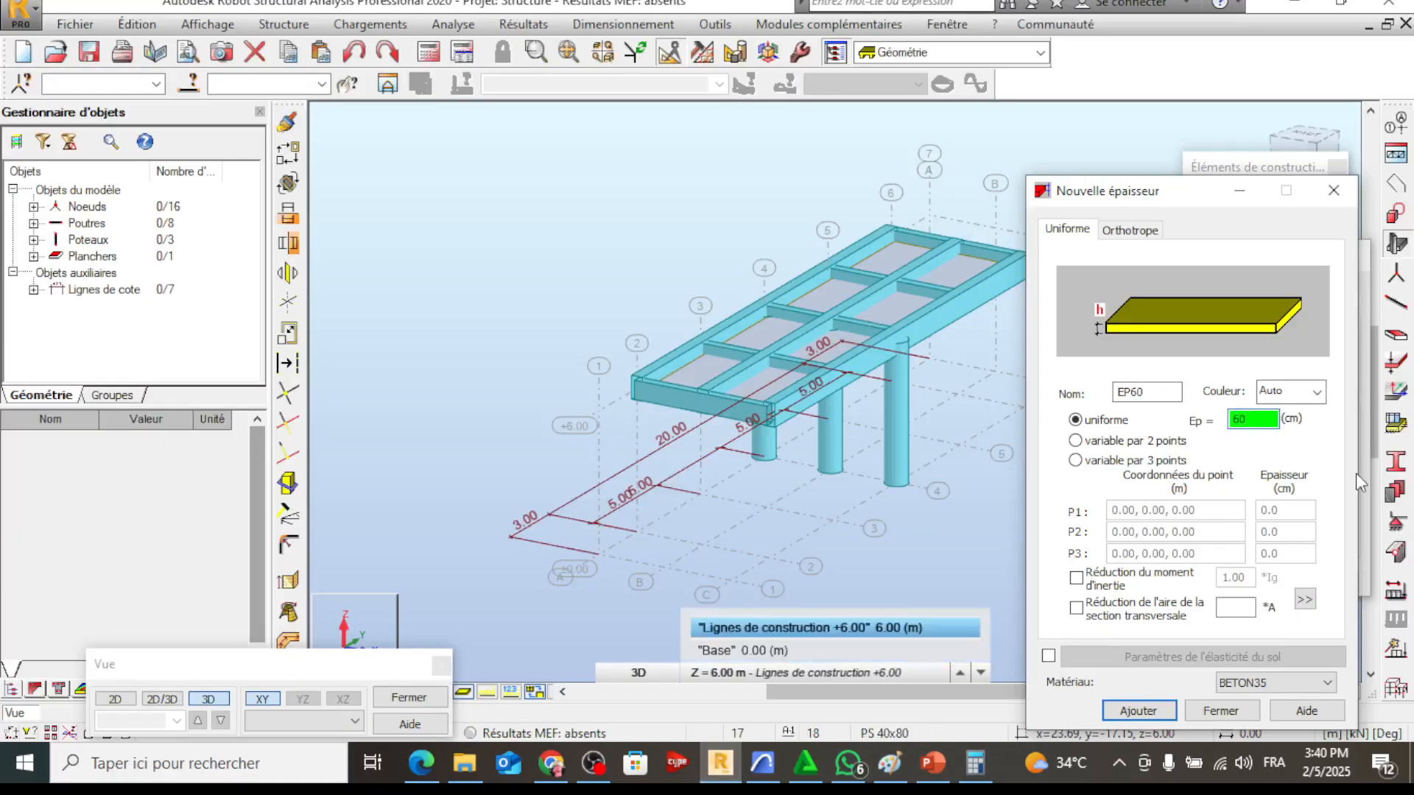
{"action": "left_click", "coordinate": [1134, 394]}
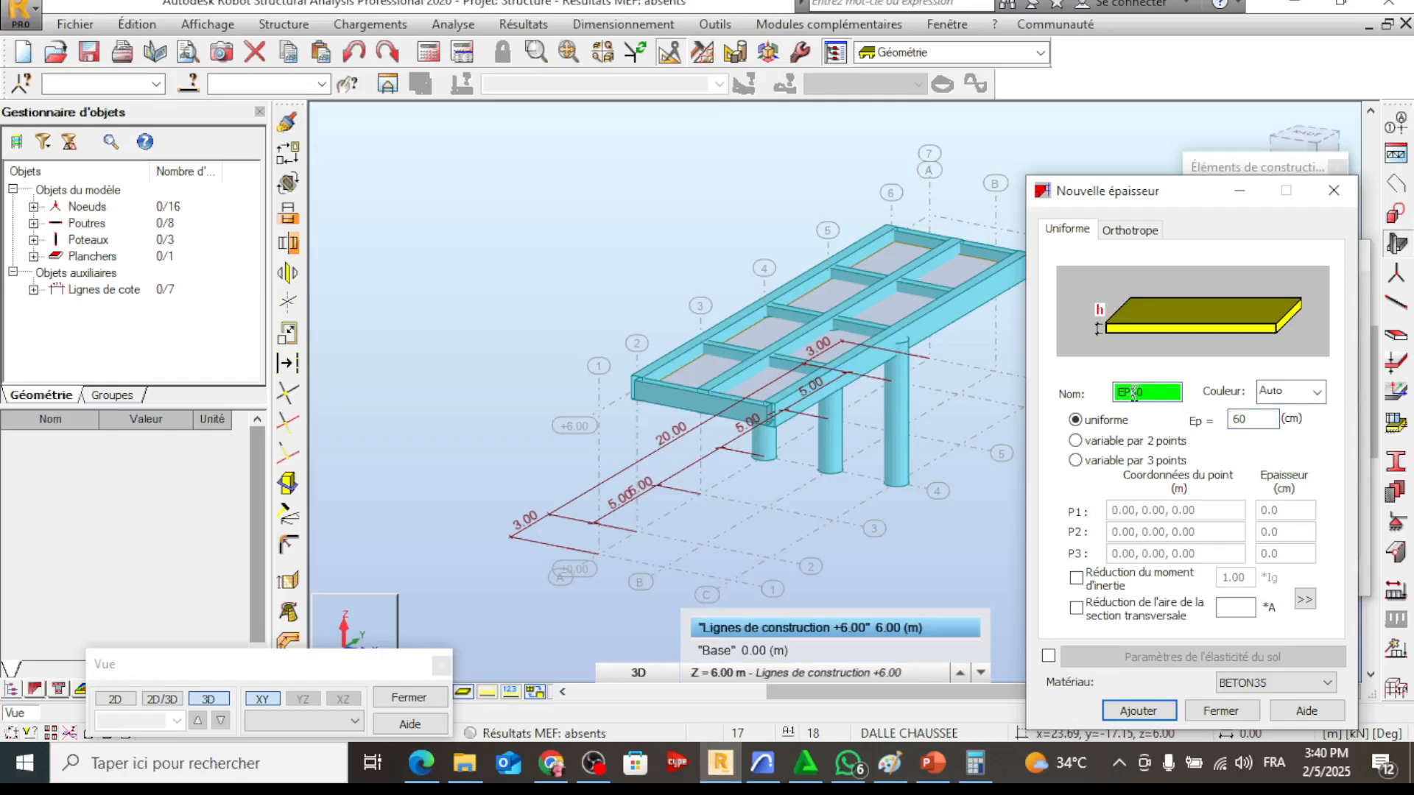
{"action": "type", "text": "CULEE 5"}
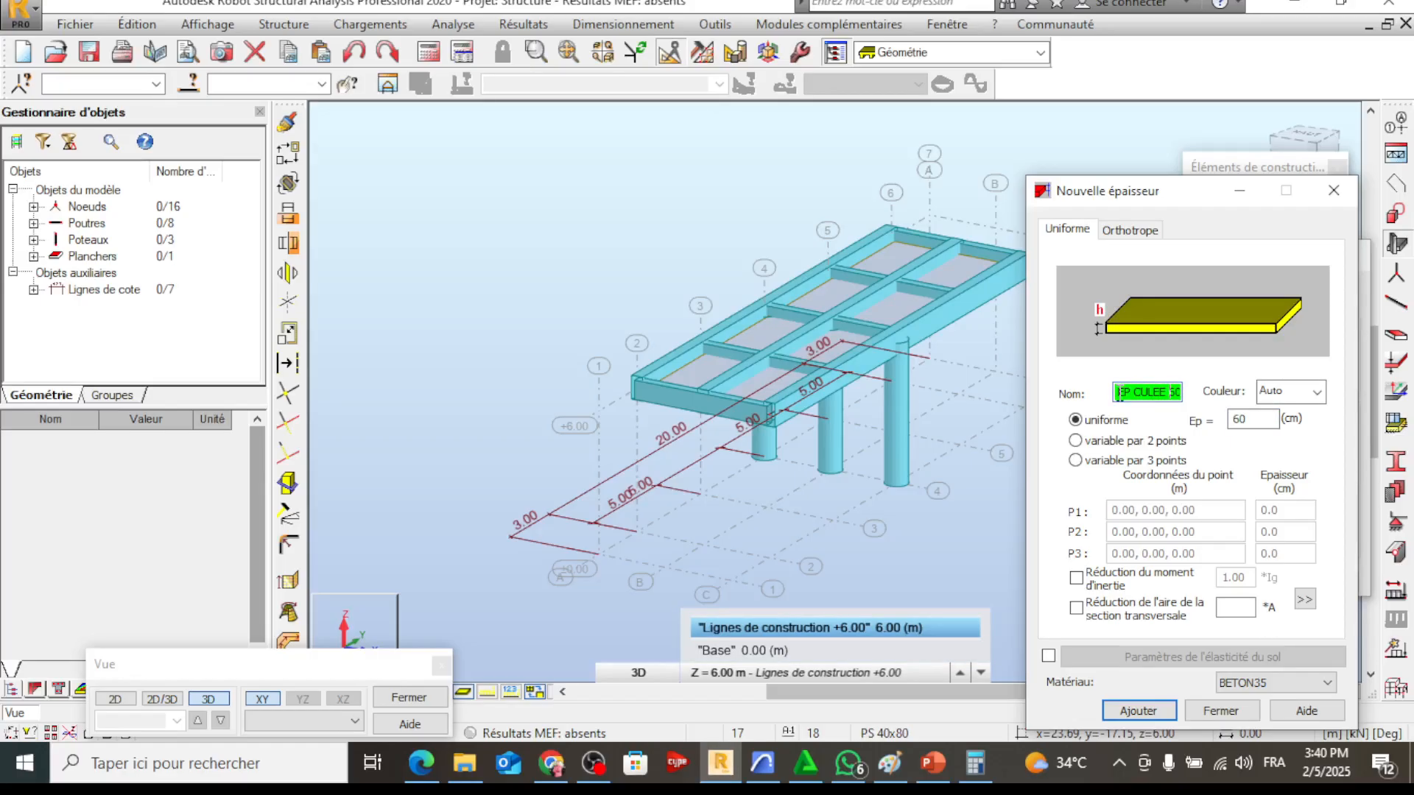
{"action": "key", "text": "BackSpace"}
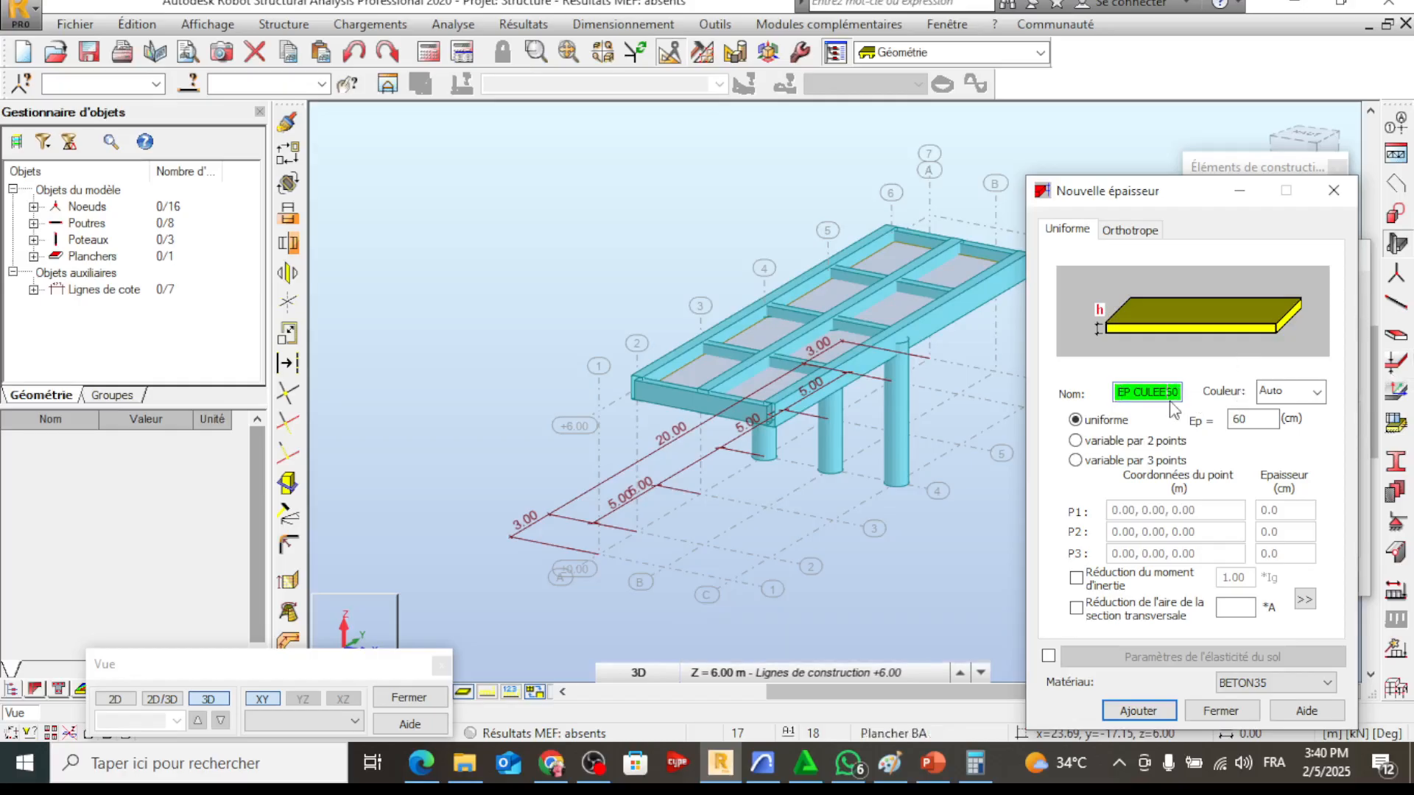
{"action": "key", "text": "BackSpace"}
{"action": "key", "text": "BackSpace"}
{"action": "left_click", "coordinate": [1150, 713]}
{"action": "left_click", "coordinate": [1152, 712]}
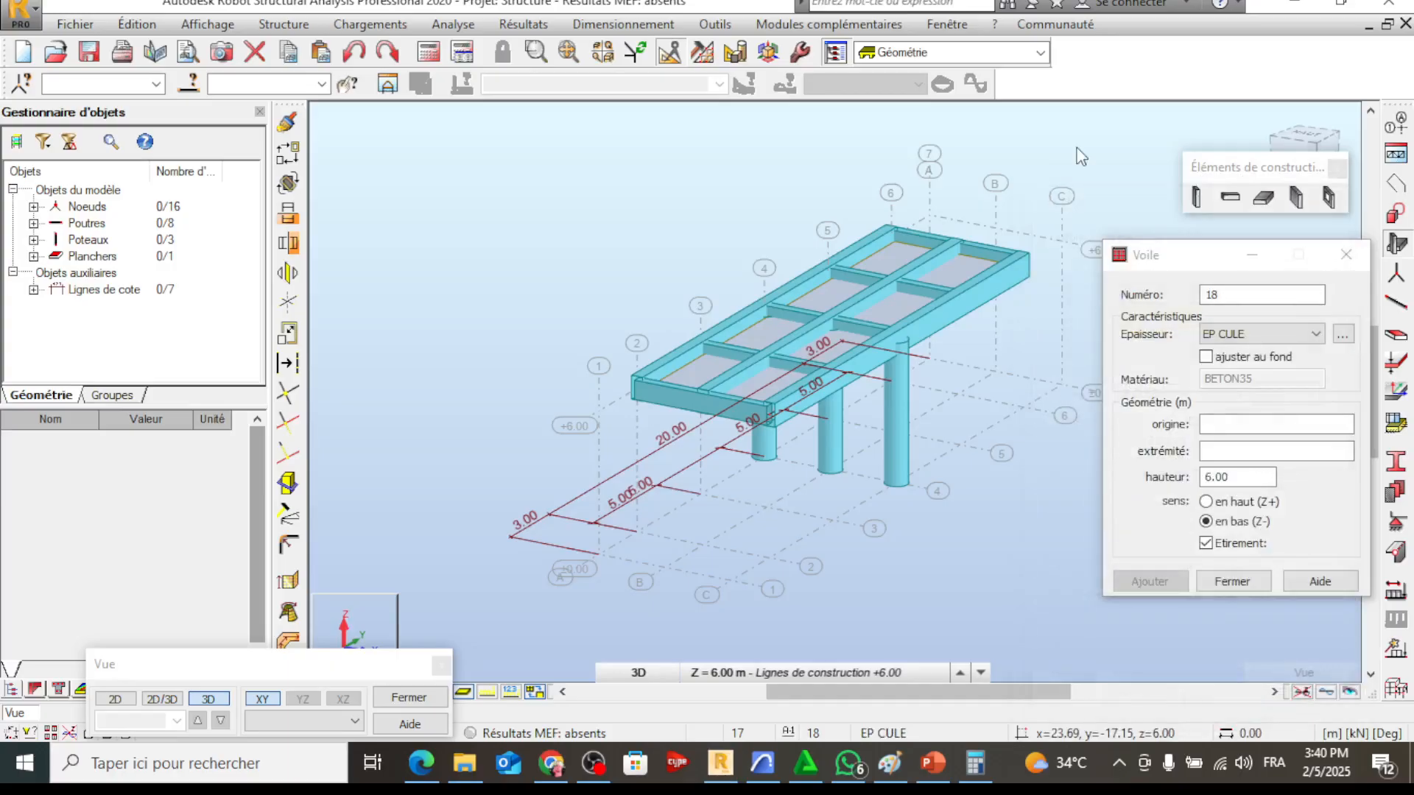
In plan view at Z = 6.00 m, create a downward 6 m high EP CULE wall along axis 2 from axis A to C
{"action": "left_click", "coordinate": [119, 702]}
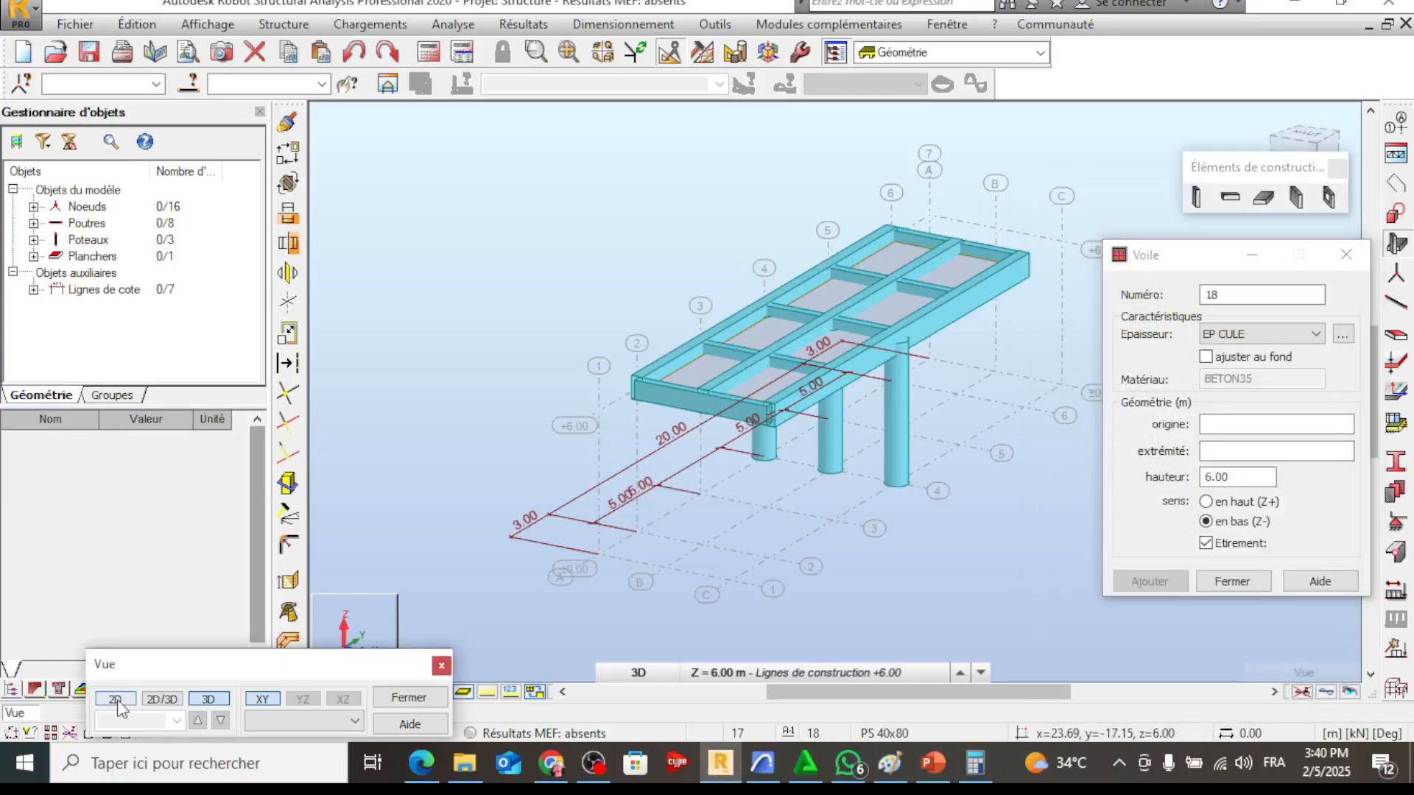
{"action": "scroll", "coordinate": [439, 582], "scroll_direction": "down", "scroll_amount": 2}
{"action": "left_click", "coordinate": [119, 701]}
{"action": "middle_click_drag", "start_coordinate": [727, 506], "coordinate": [608, 307]}
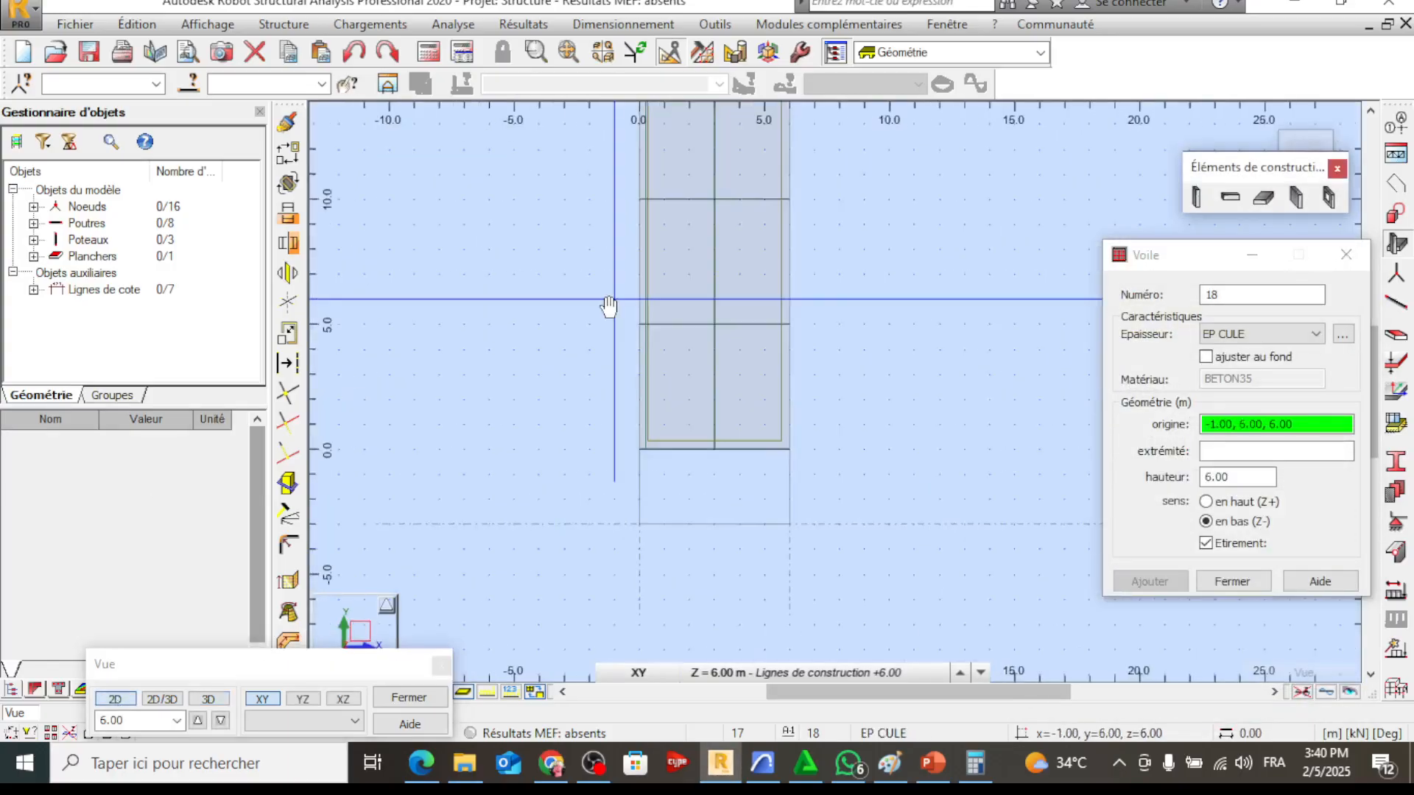
{"action": "left_click", "coordinate": [703, 675]}
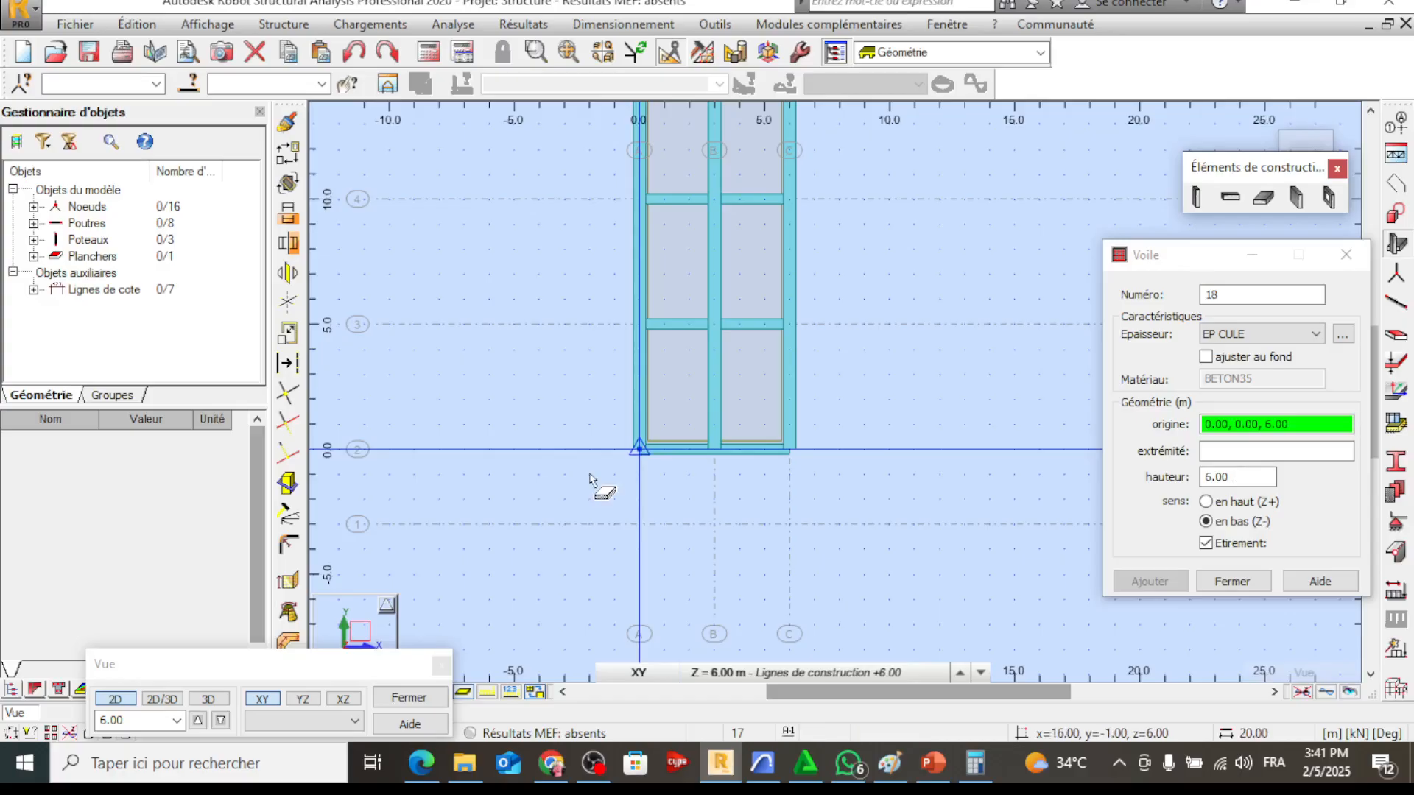
{"action": "left_click", "coordinate": [647, 450]}
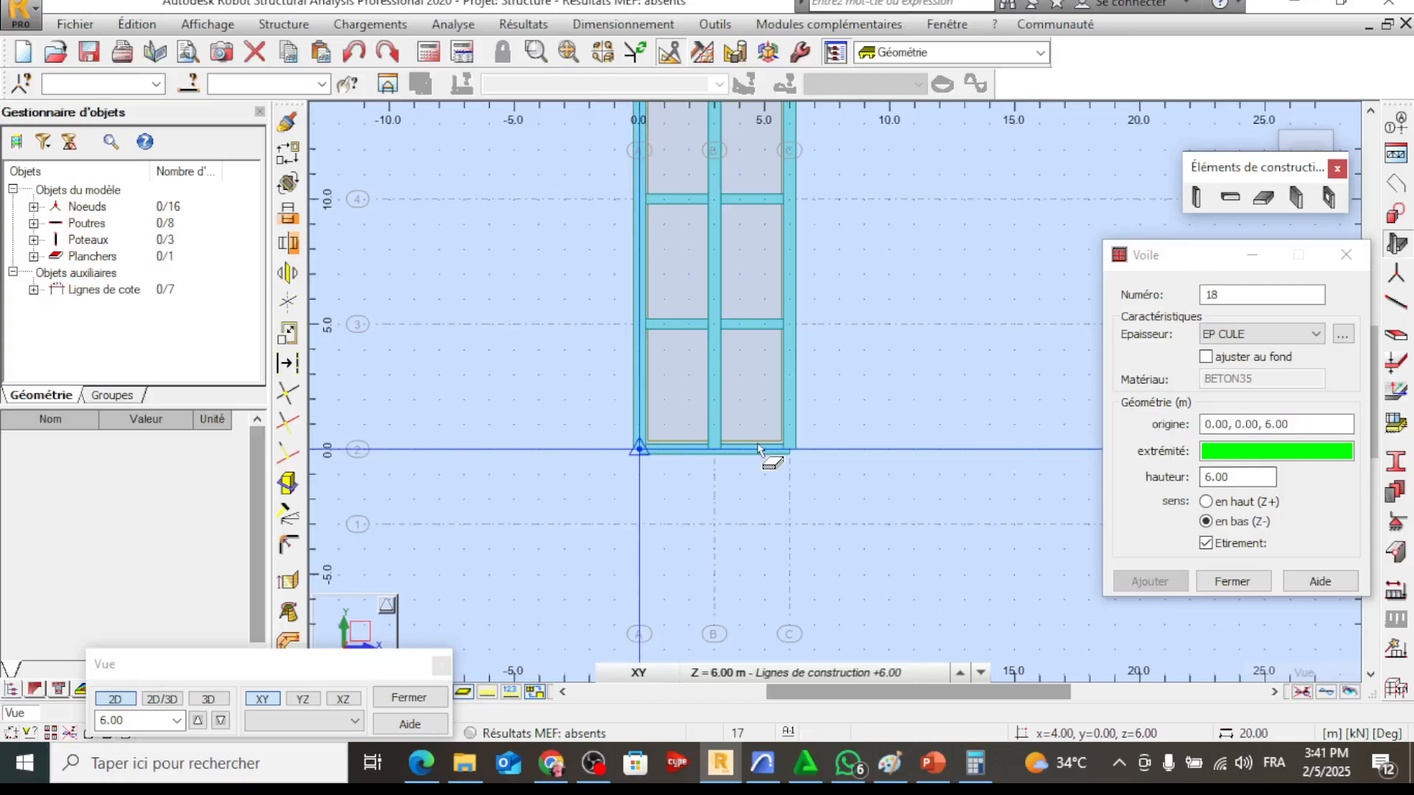
{"action": "left_click", "coordinate": [789, 450]}
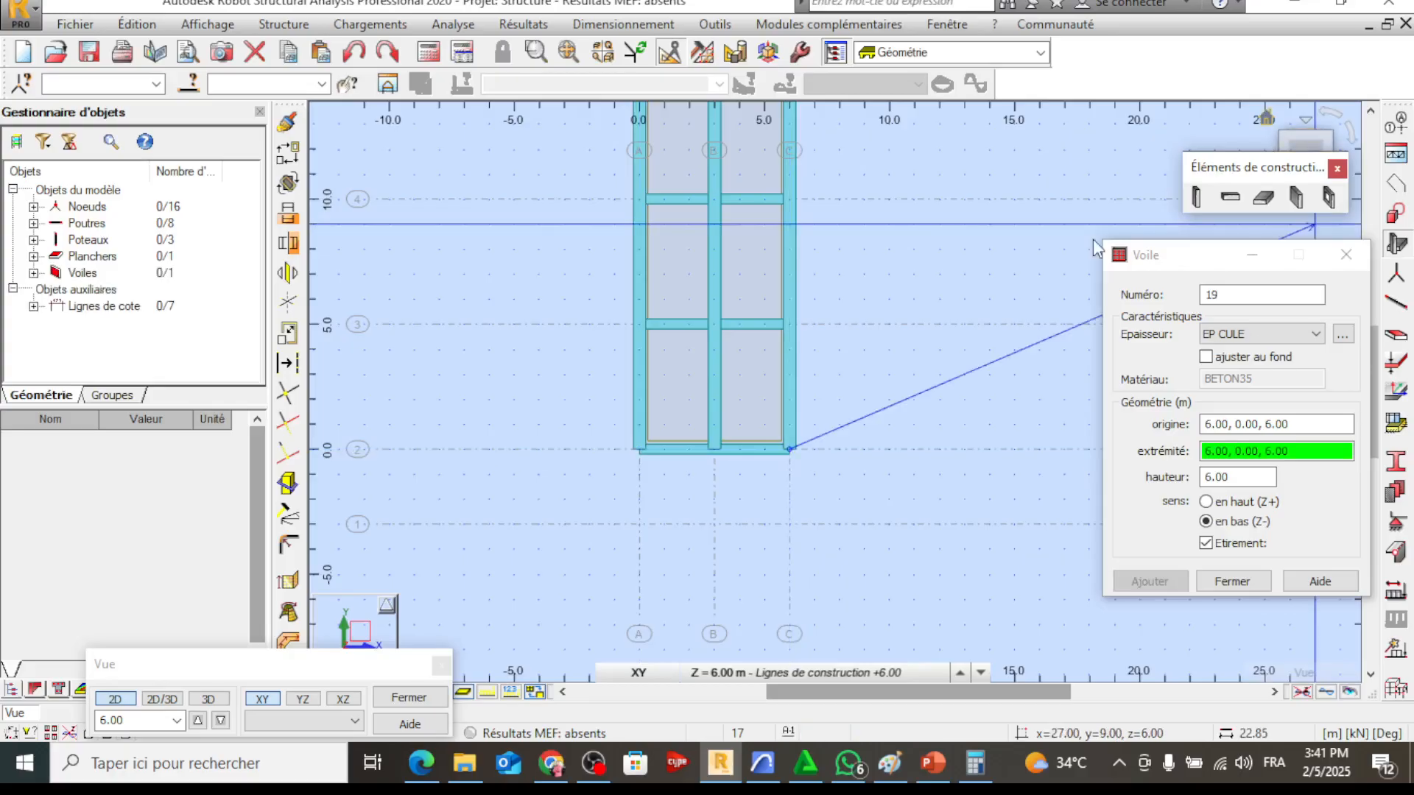
{"action": "left_click", "coordinate": [1220, 585]}
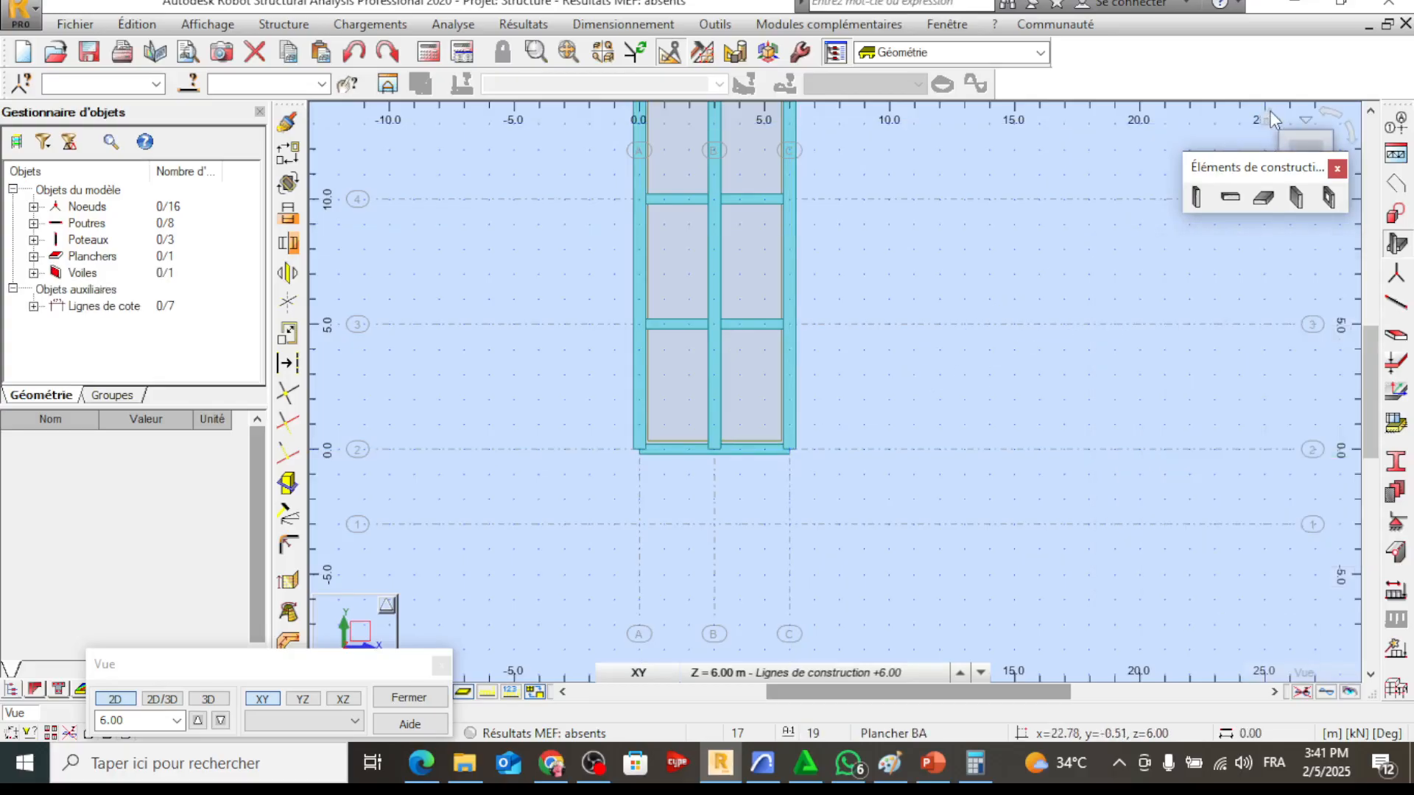
Check the new wall in 3D, and in plan add a 3 m long EP CULE wall along axis A from axis 2 to 1
{"action": "left_click", "coordinate": [1268, 118]}
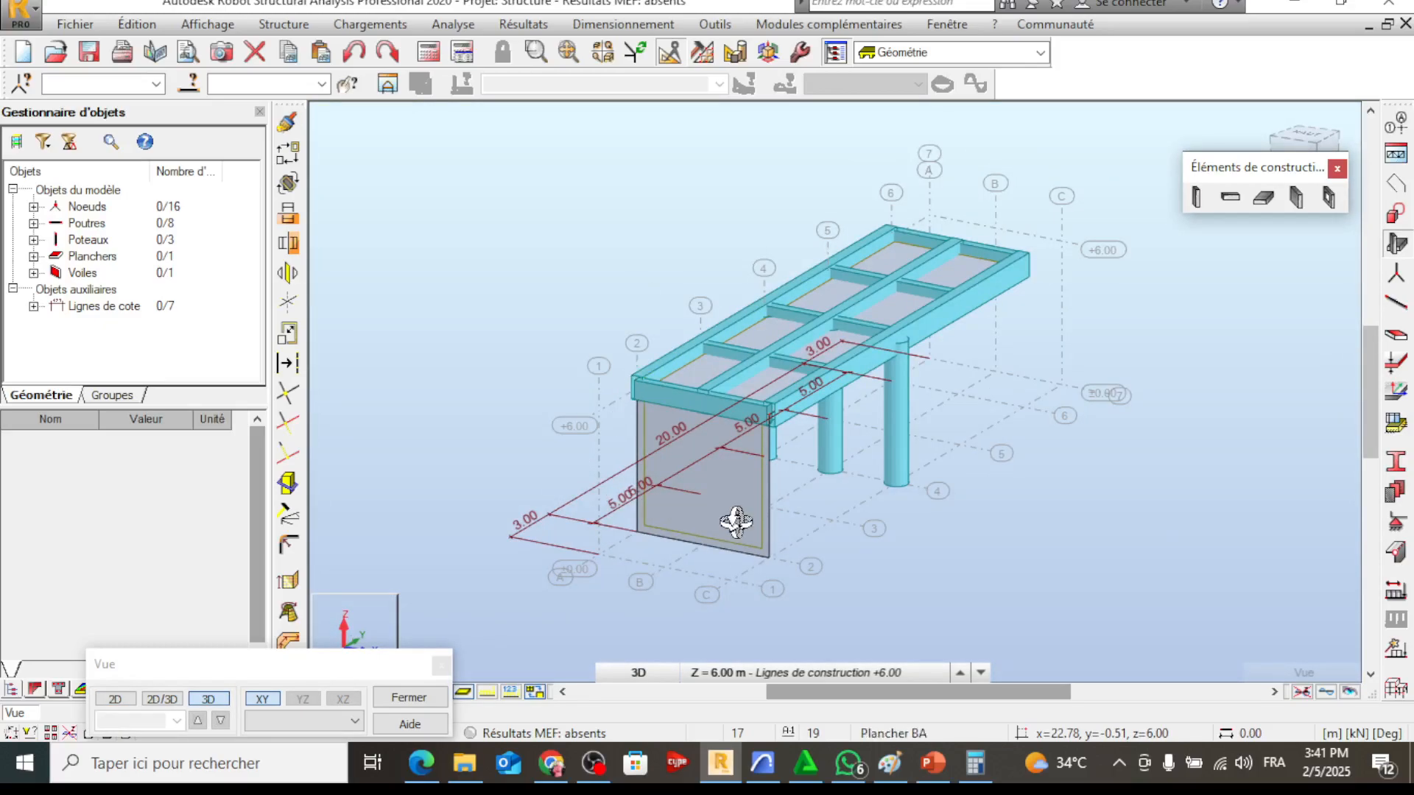
{"action": "left_click_drag", "start_coordinate": [736, 522], "coordinate": [759, 485]}
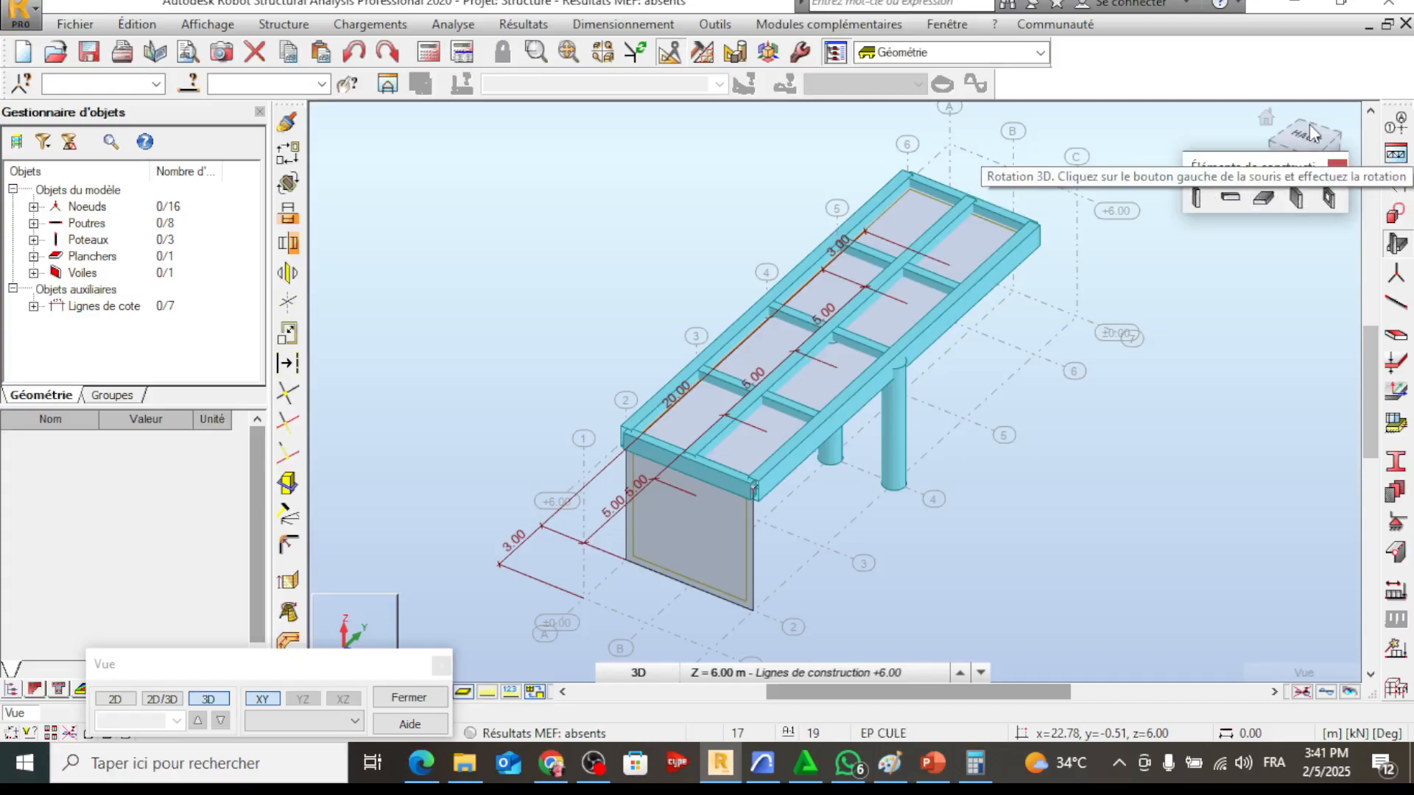
{"action": "left_click", "coordinate": [1302, 147]}
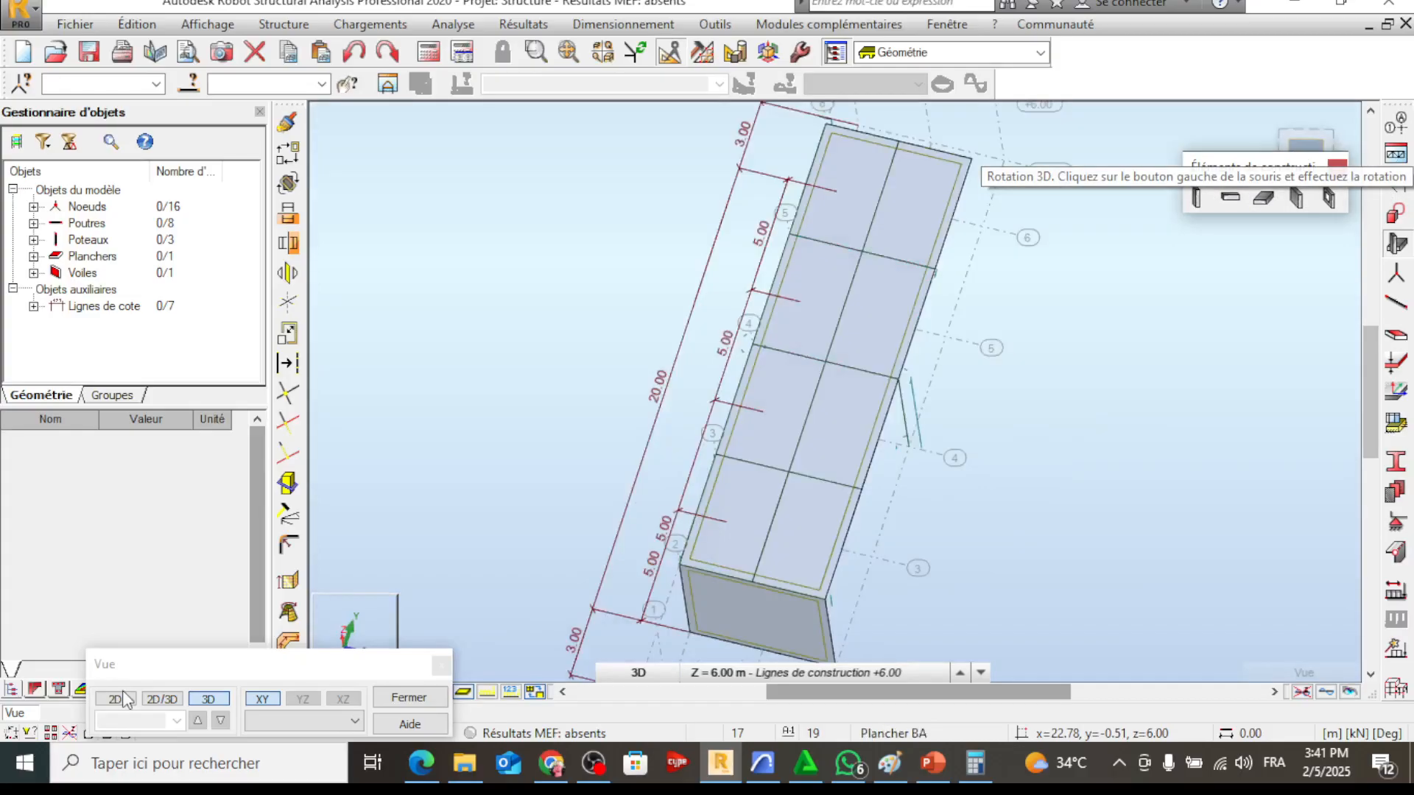
{"action": "left_click", "coordinate": [124, 698]}
{"action": "left_click", "coordinate": [118, 699]}
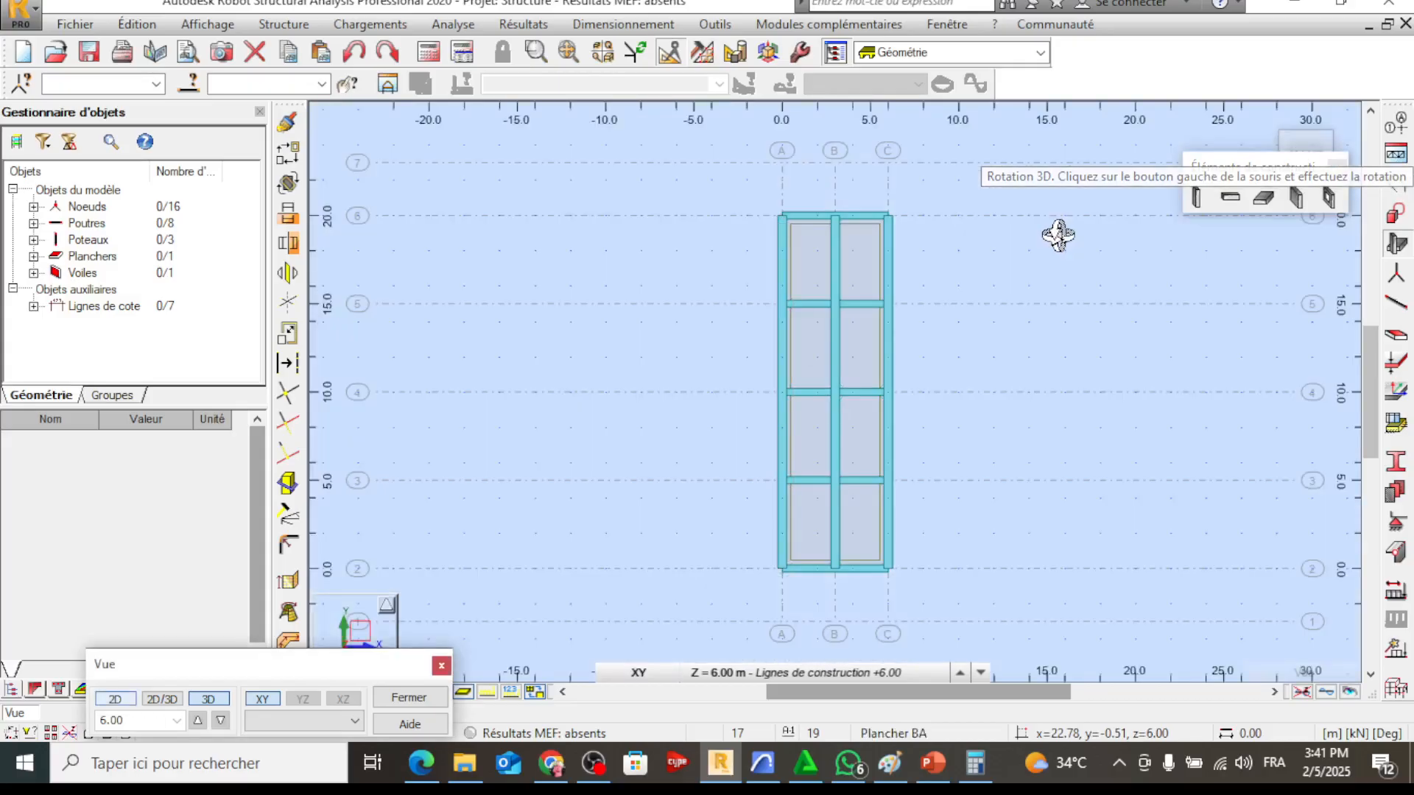
{"action": "left_click", "coordinate": [1295, 198]}
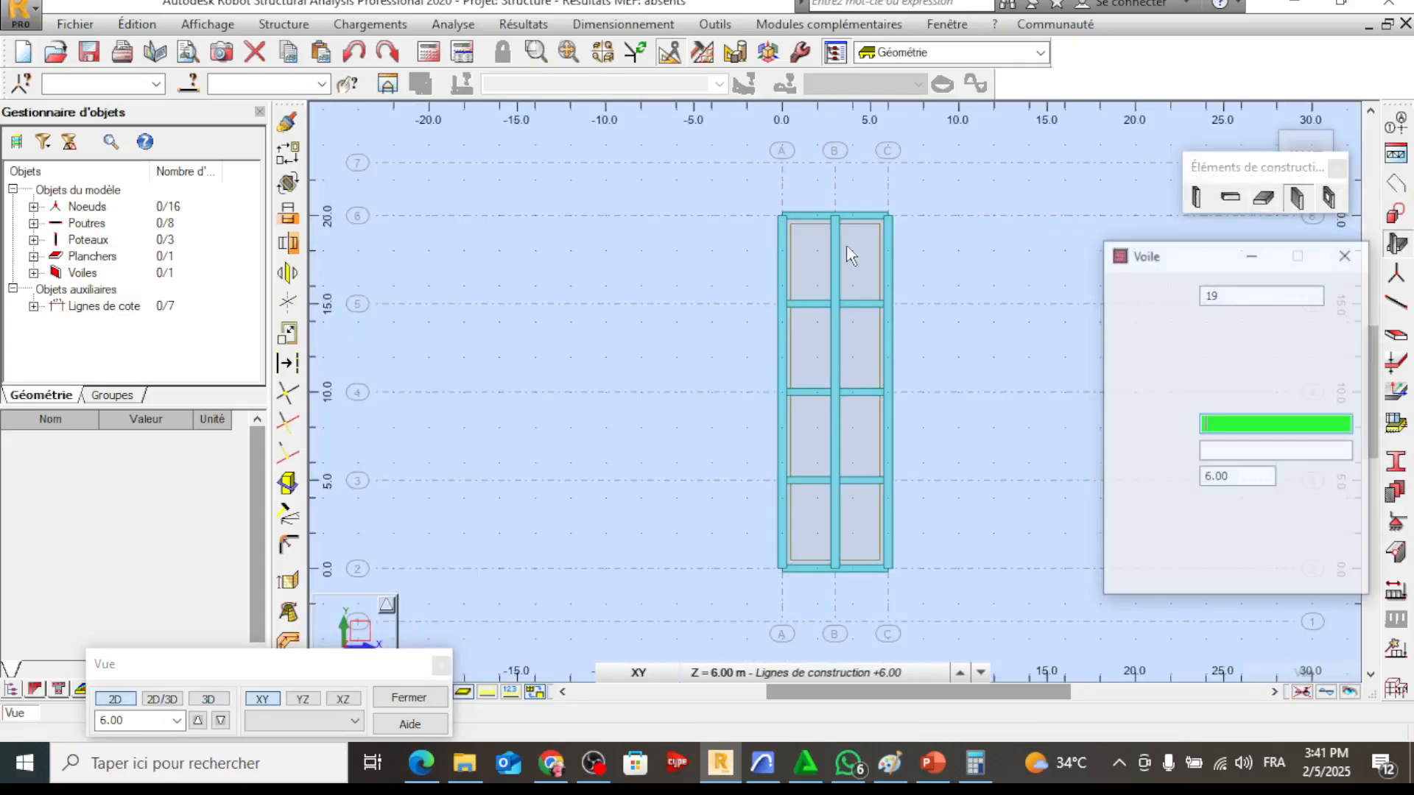
{"action": "middle_click_drag", "start_coordinate": [739, 378], "coordinate": [754, 472]}
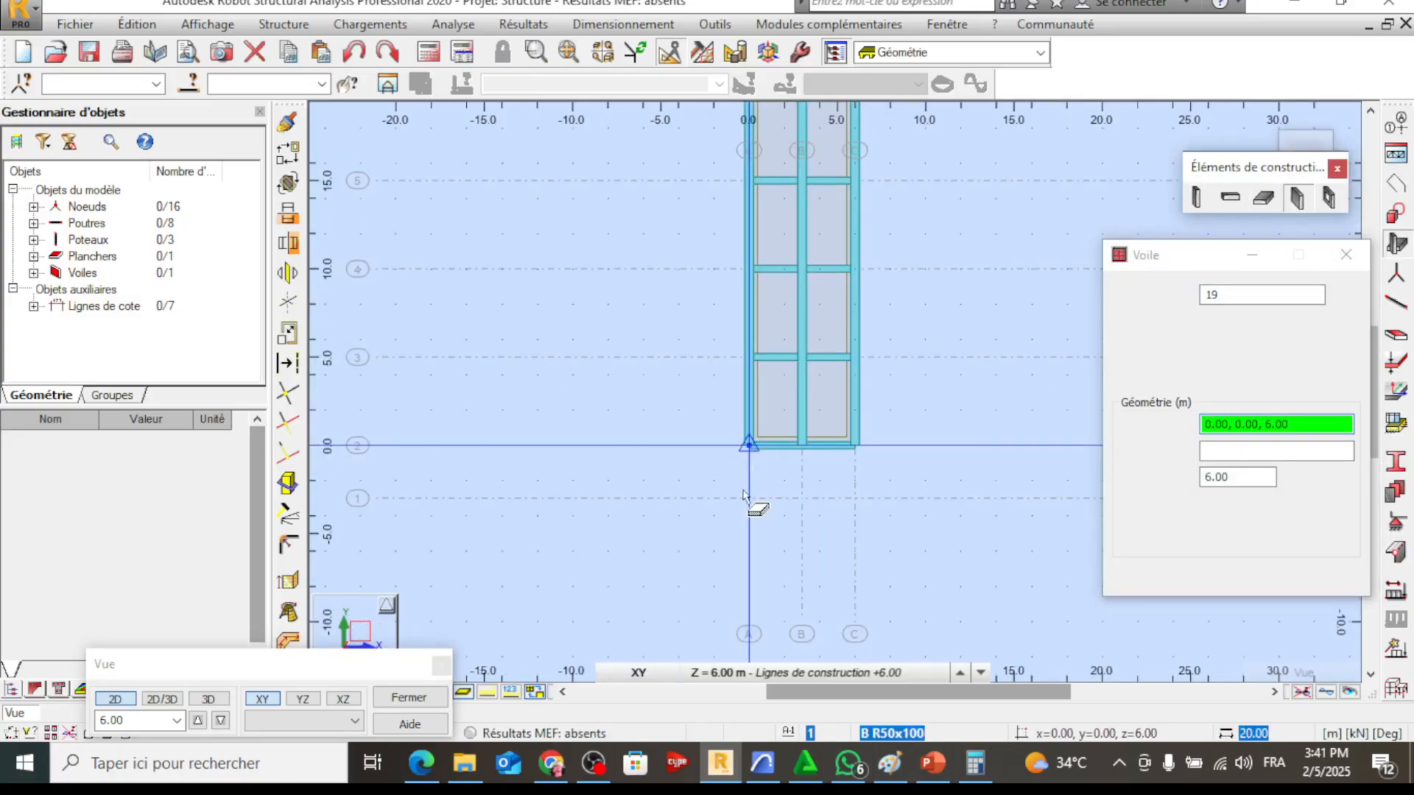
{"action": "left_click", "coordinate": [745, 498]}
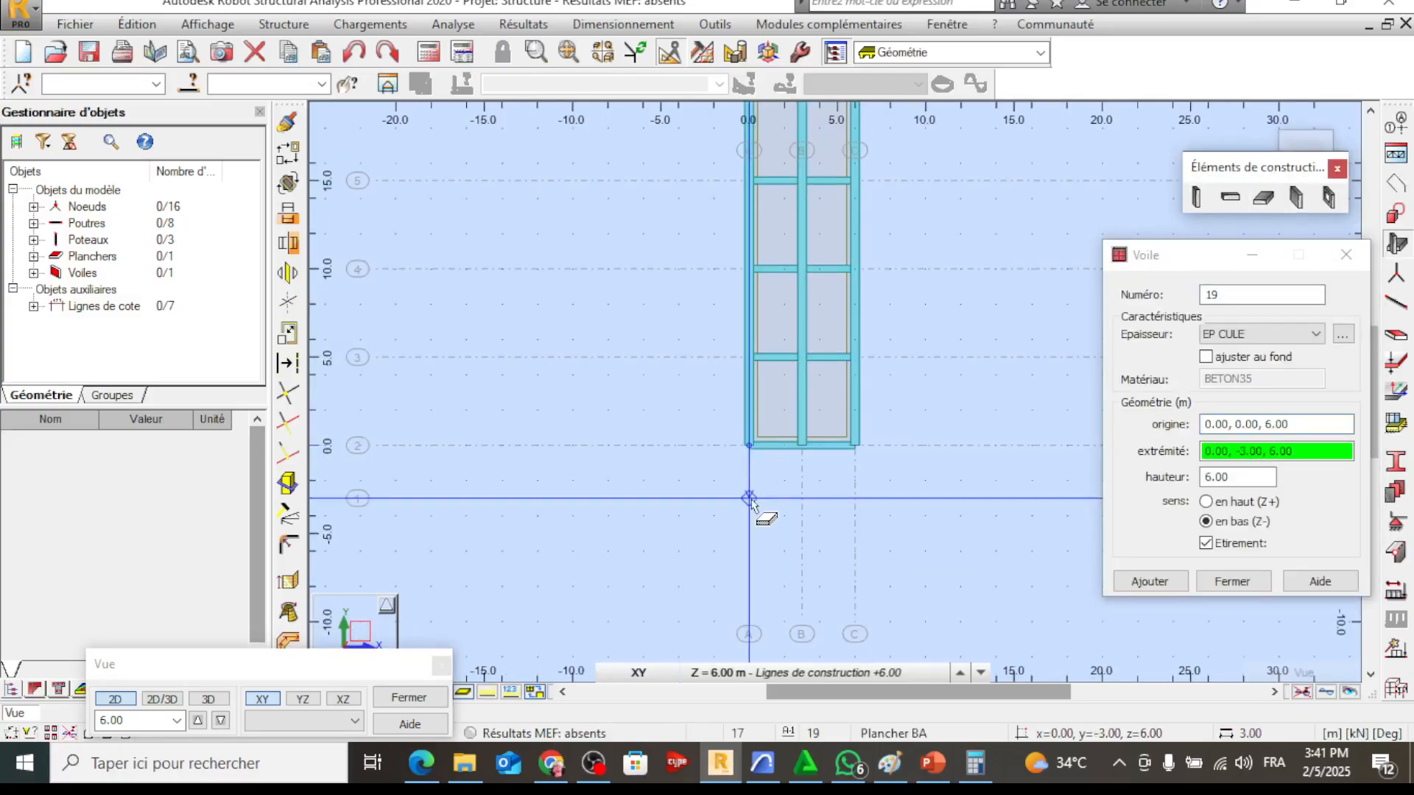
{"action": "left_click", "coordinate": [749, 498]}
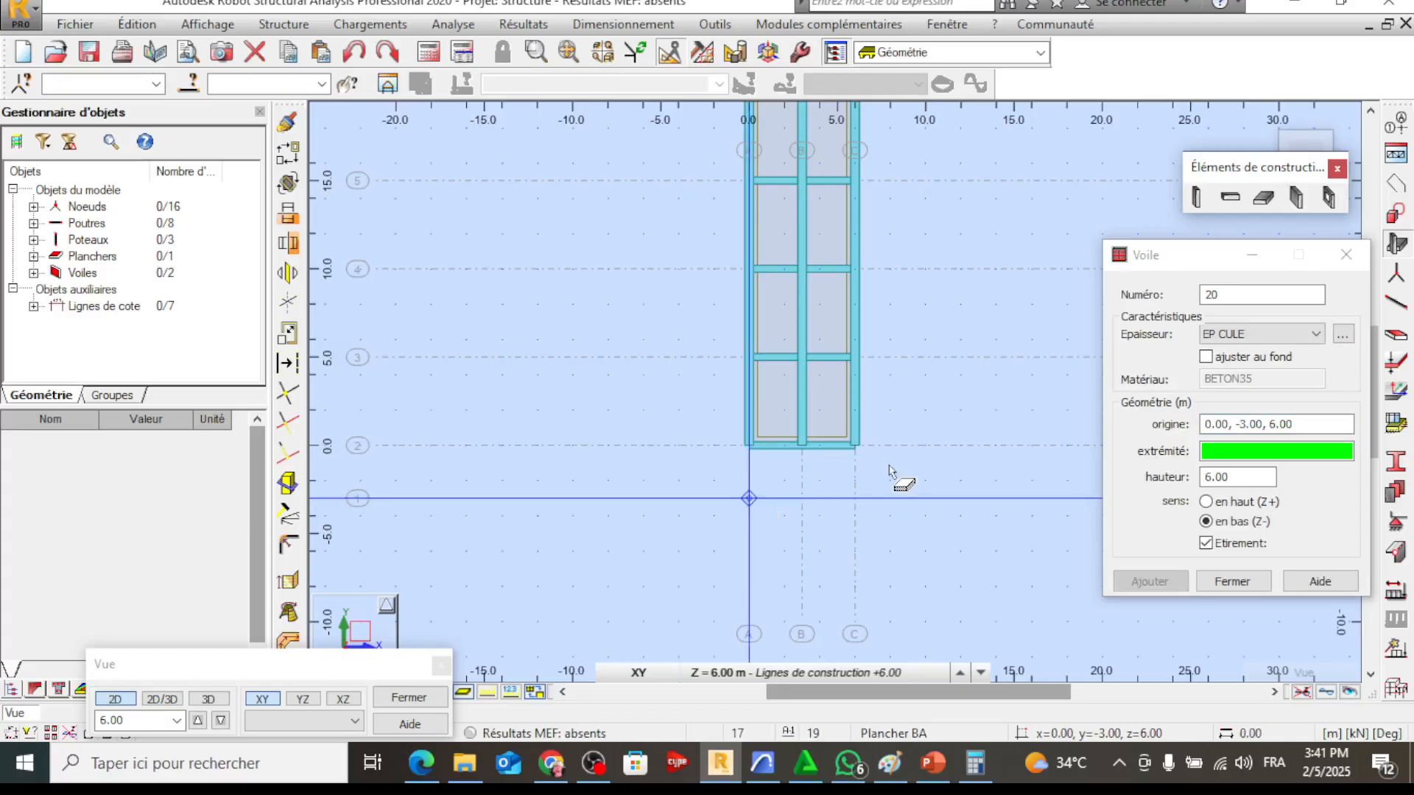
Create the matching 3 m long wall along axis C from axis 2 to axis 1
{"action": "left_click", "coordinate": [798, 500]}
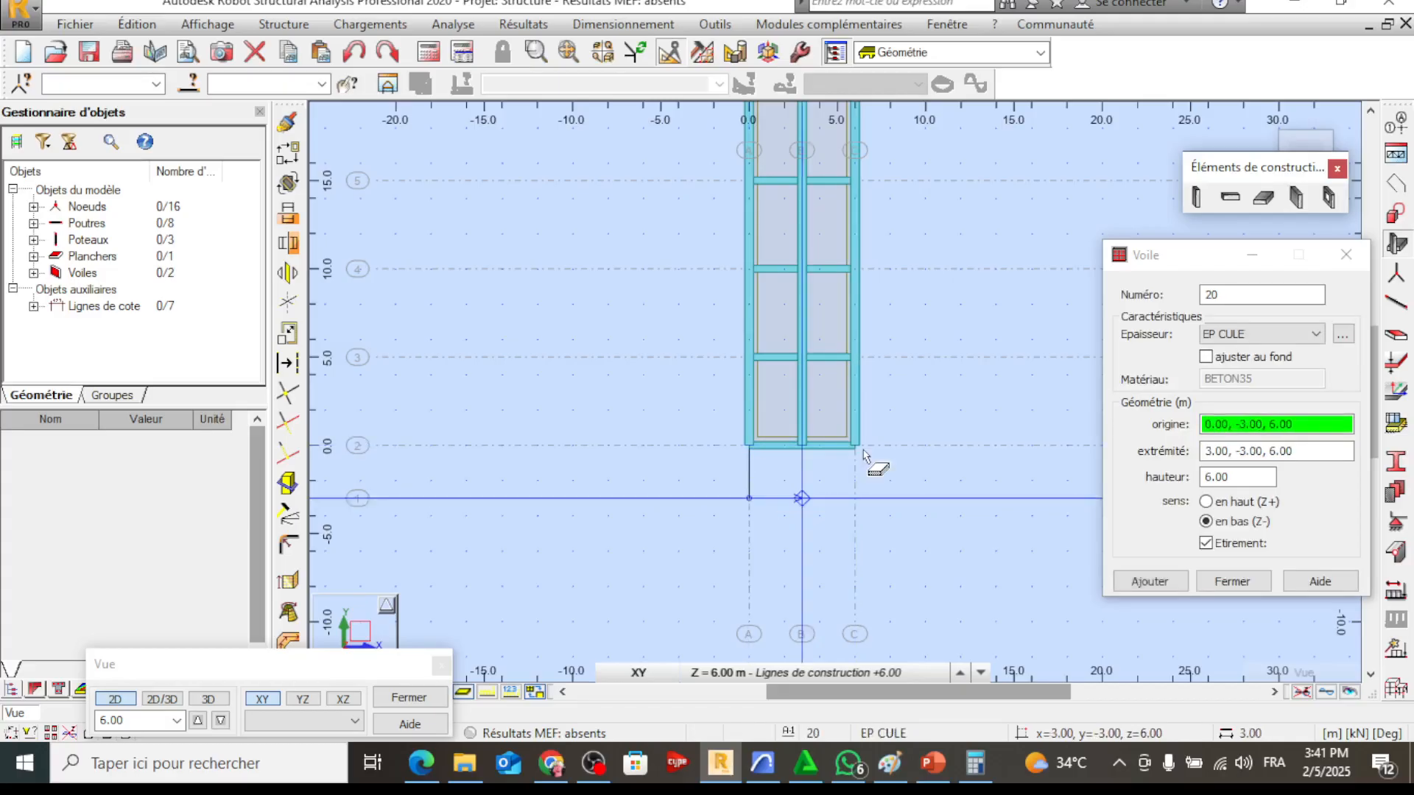
{"action": "left_click", "coordinate": [861, 452]}
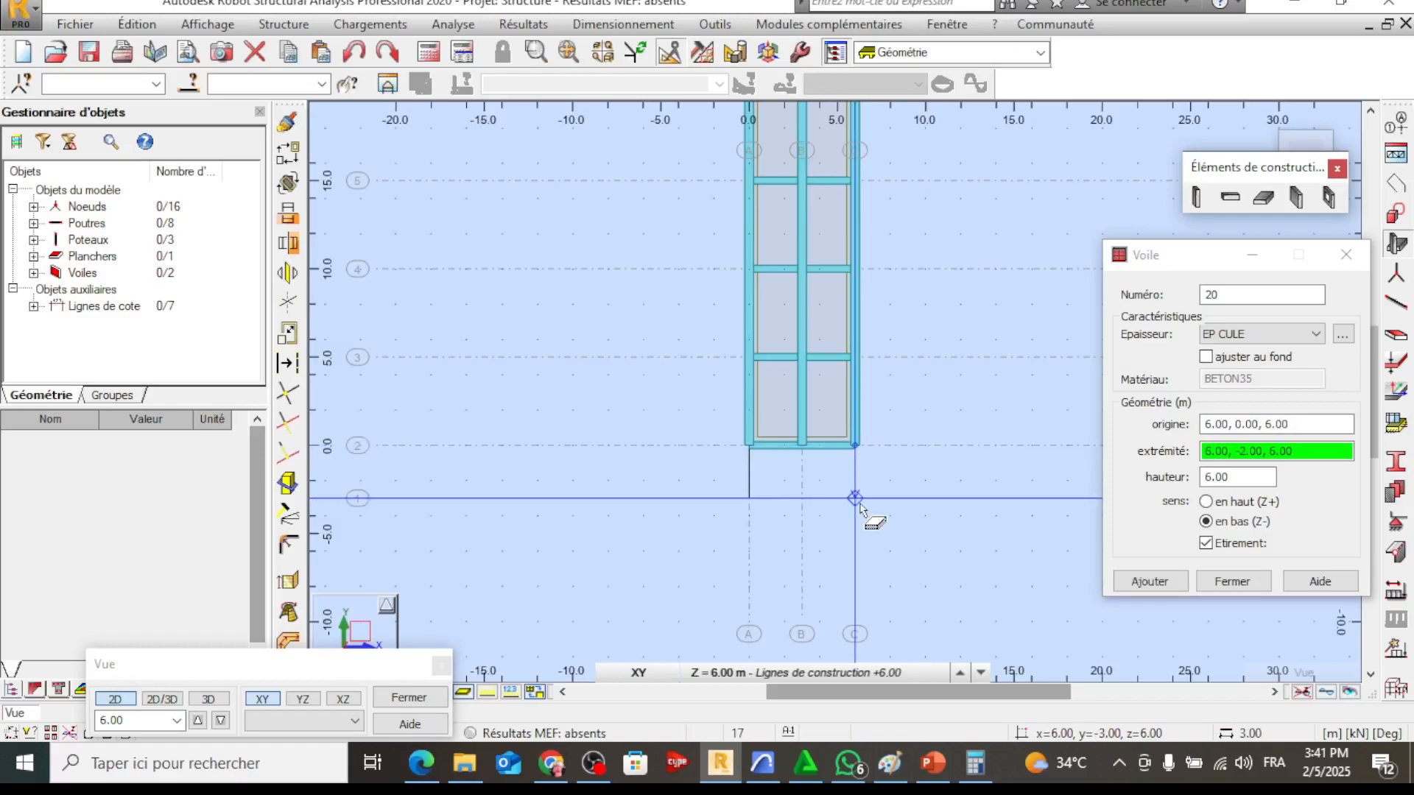
{"action": "left_click", "coordinate": [856, 499]}
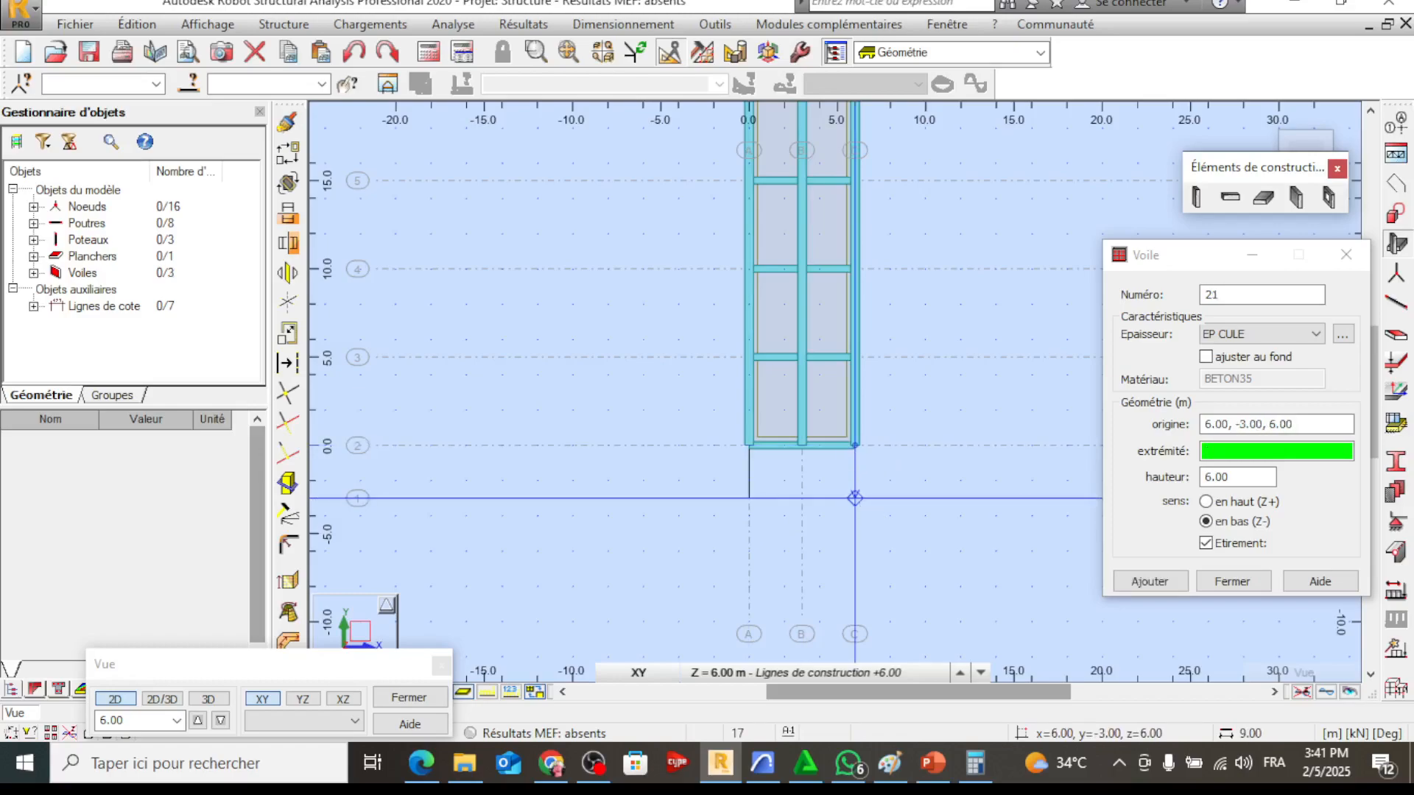
{"action": "middle_click_drag", "start_coordinate": [884, 335], "coordinate": [853, 483]}
{"action": "key", "text": "Escape"}
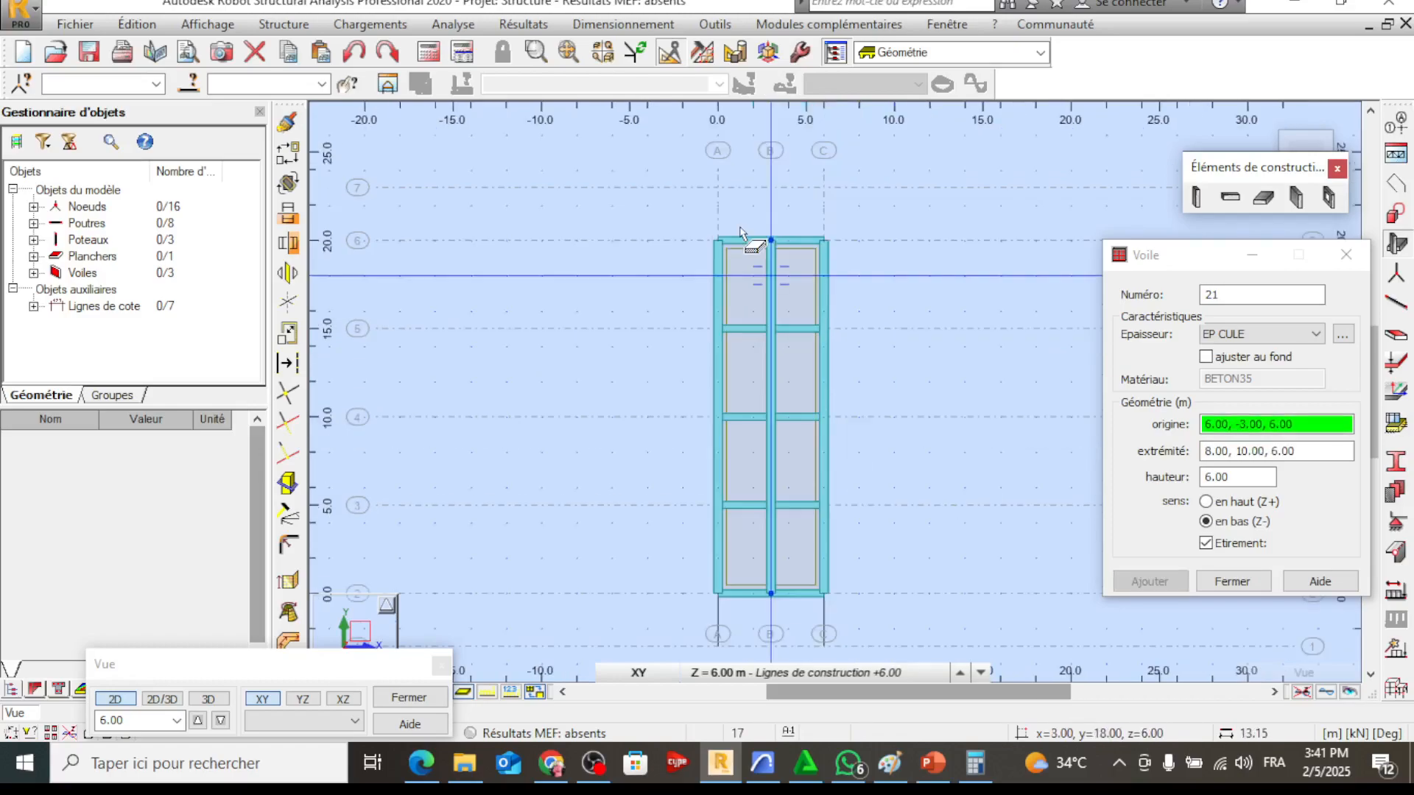
Create an EP CULE wall along axis 6 from axis A to axis C at the other end of the deck
{"action": "scroll", "coordinate": [740, 231], "scroll_direction": "up", "scroll_amount": 2}
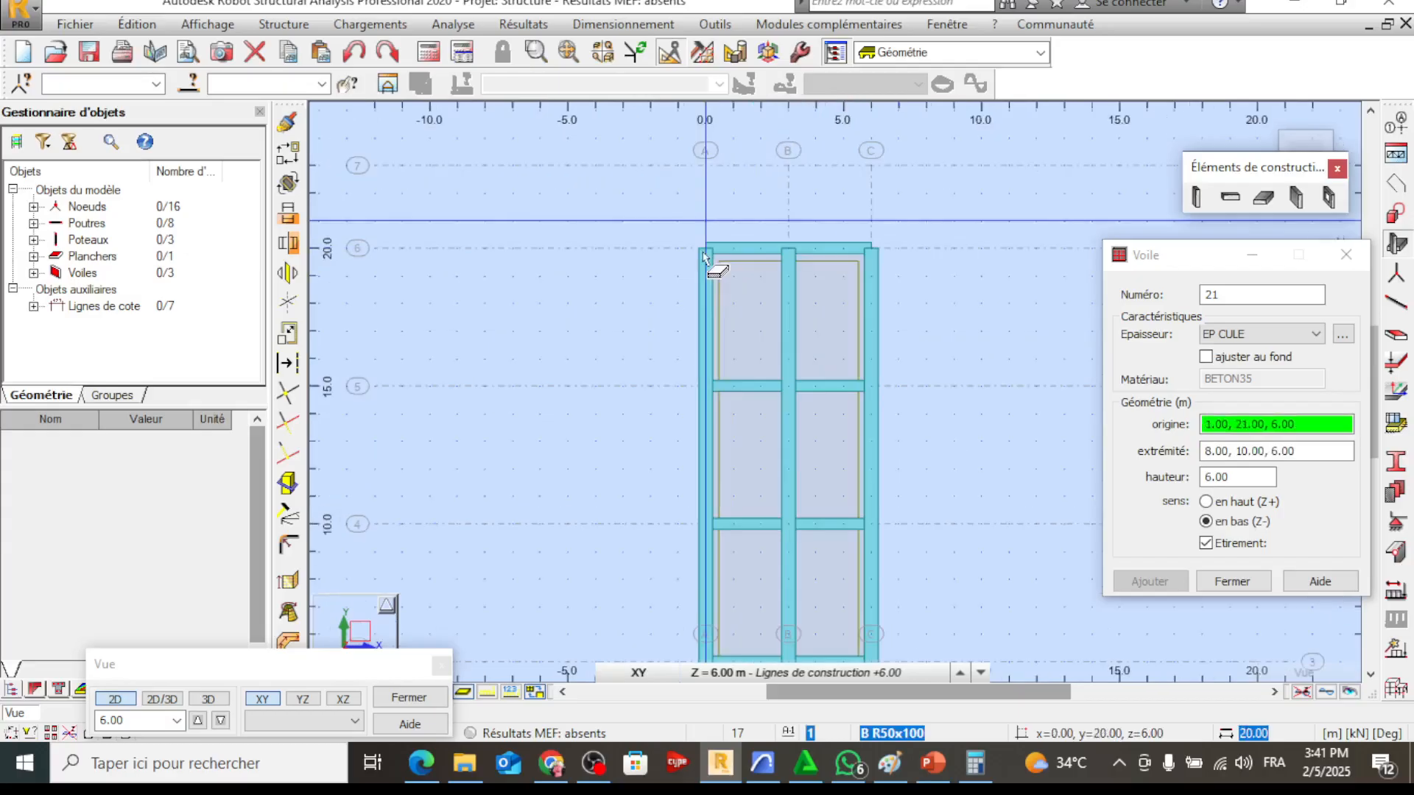
{"action": "left_click", "coordinate": [704, 250]}
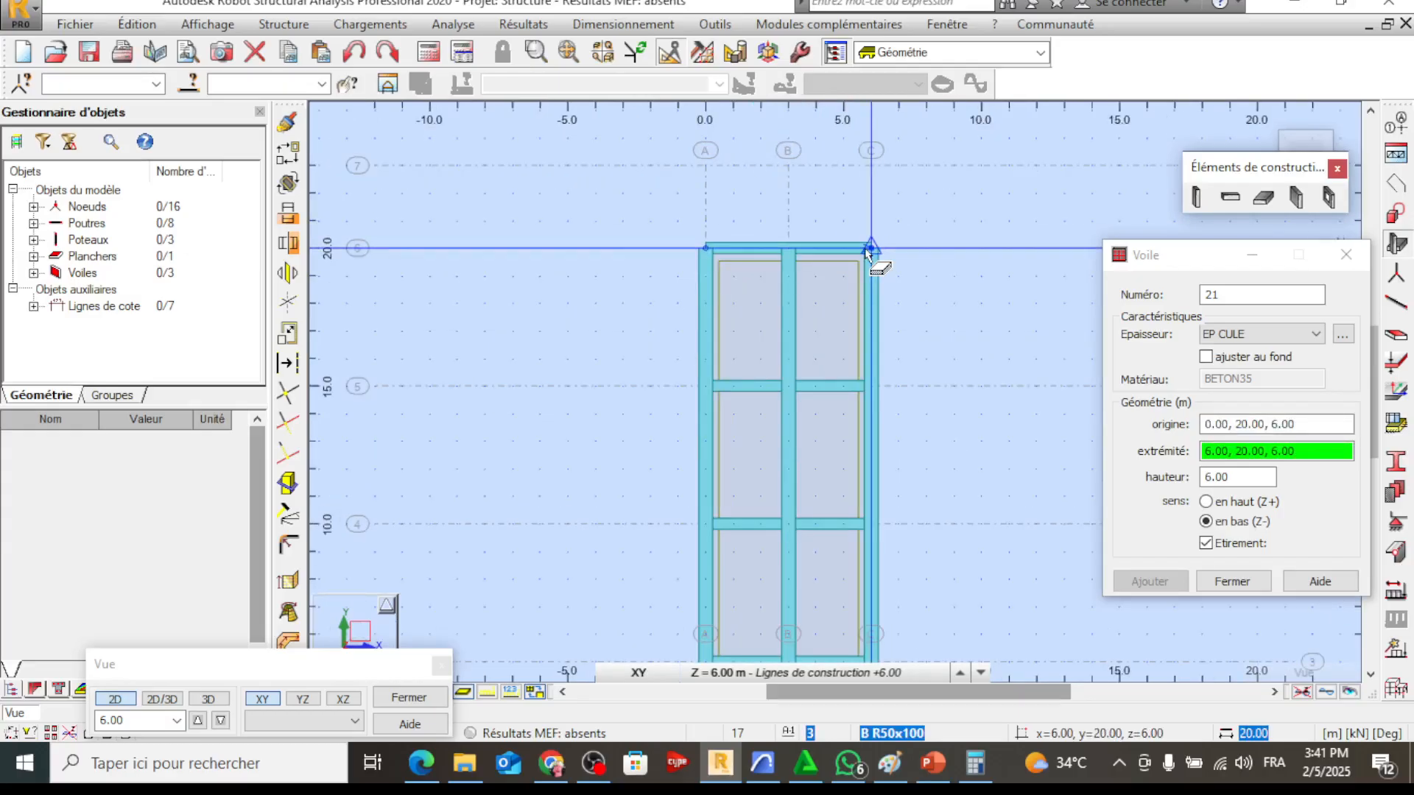
{"action": "left_click", "coordinate": [868, 249]}
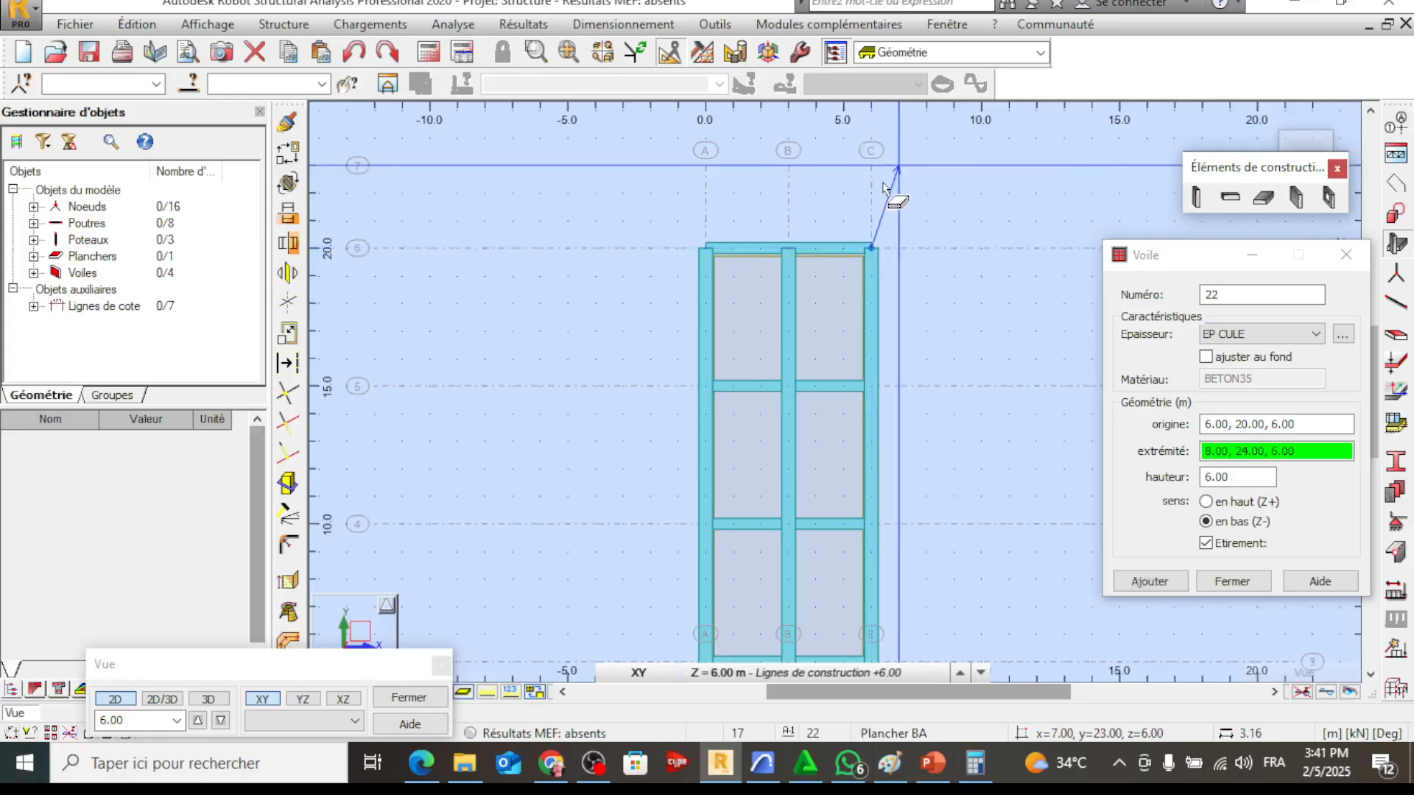
{"action": "key", "text": "Escape"}
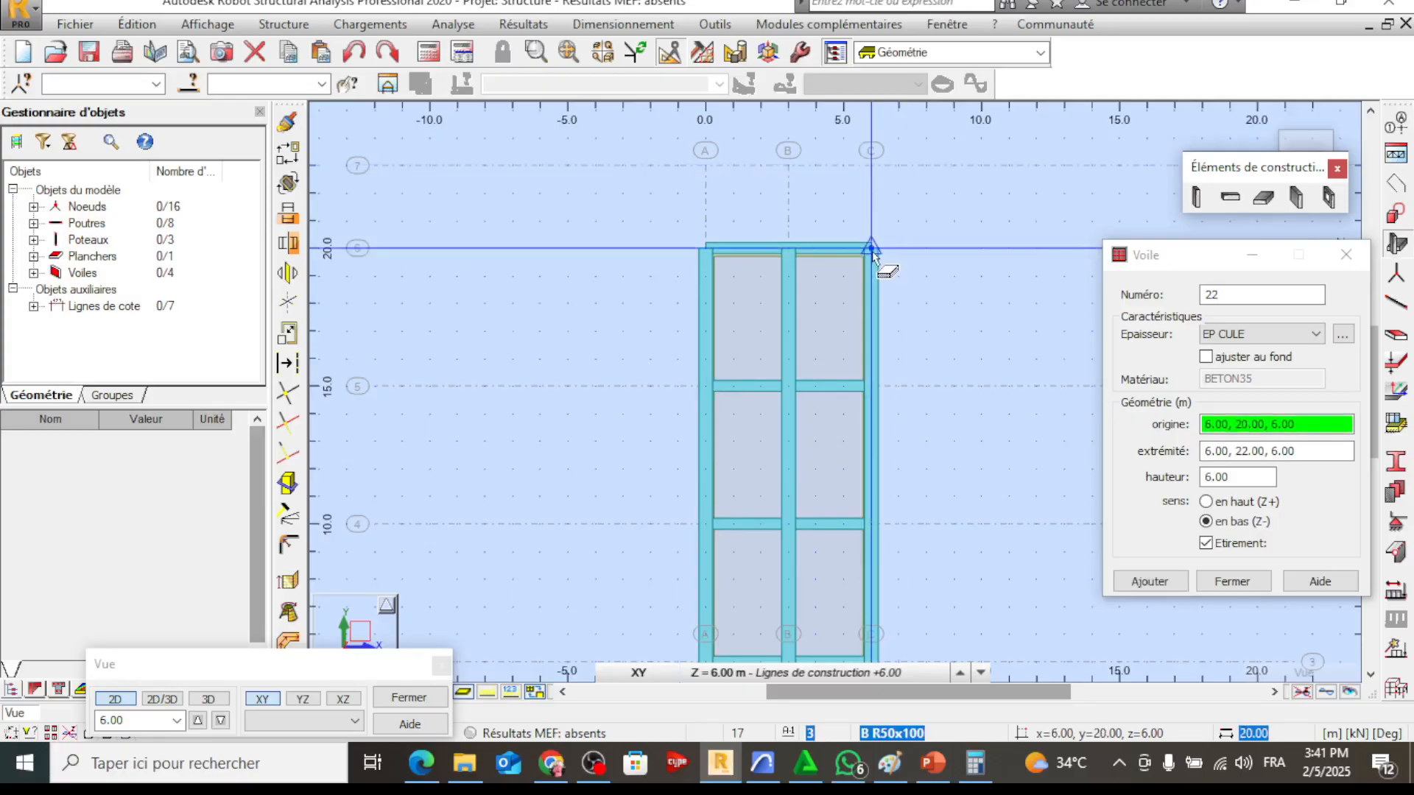
Add two 3 m long walls from axis 6 to axis 7, one along axis C and one along axis A
{"action": "left_click", "coordinate": [871, 249]}
{"action": "left_click", "coordinate": [870, 167]}
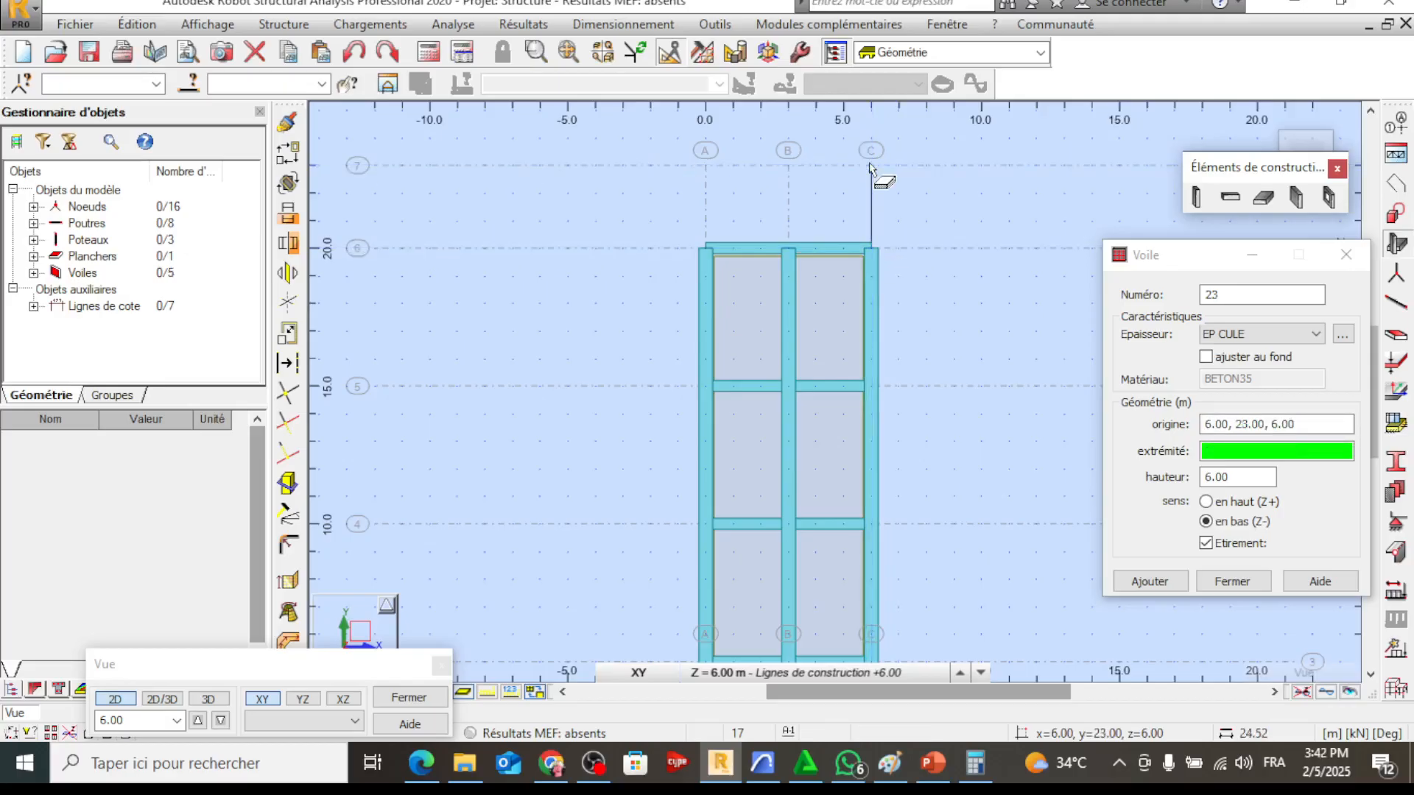
{"action": "key", "text": "Escape"}
{"action": "left_click", "coordinate": [708, 248]}
{"action": "left_click", "coordinate": [706, 167]}
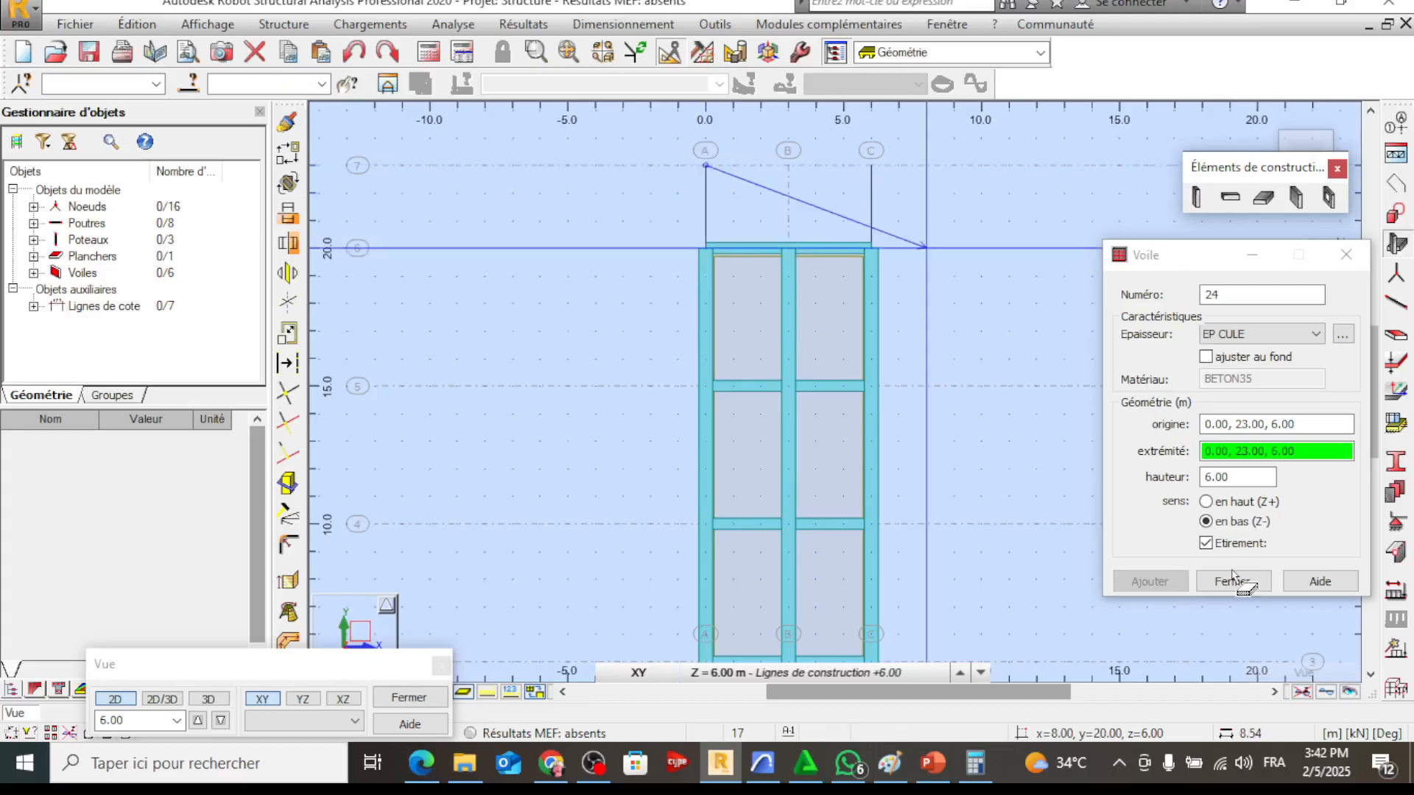
End the wall definition and examine the abutment and return walls in 3D from several sides
{"action": "key", "text": "Escape"}
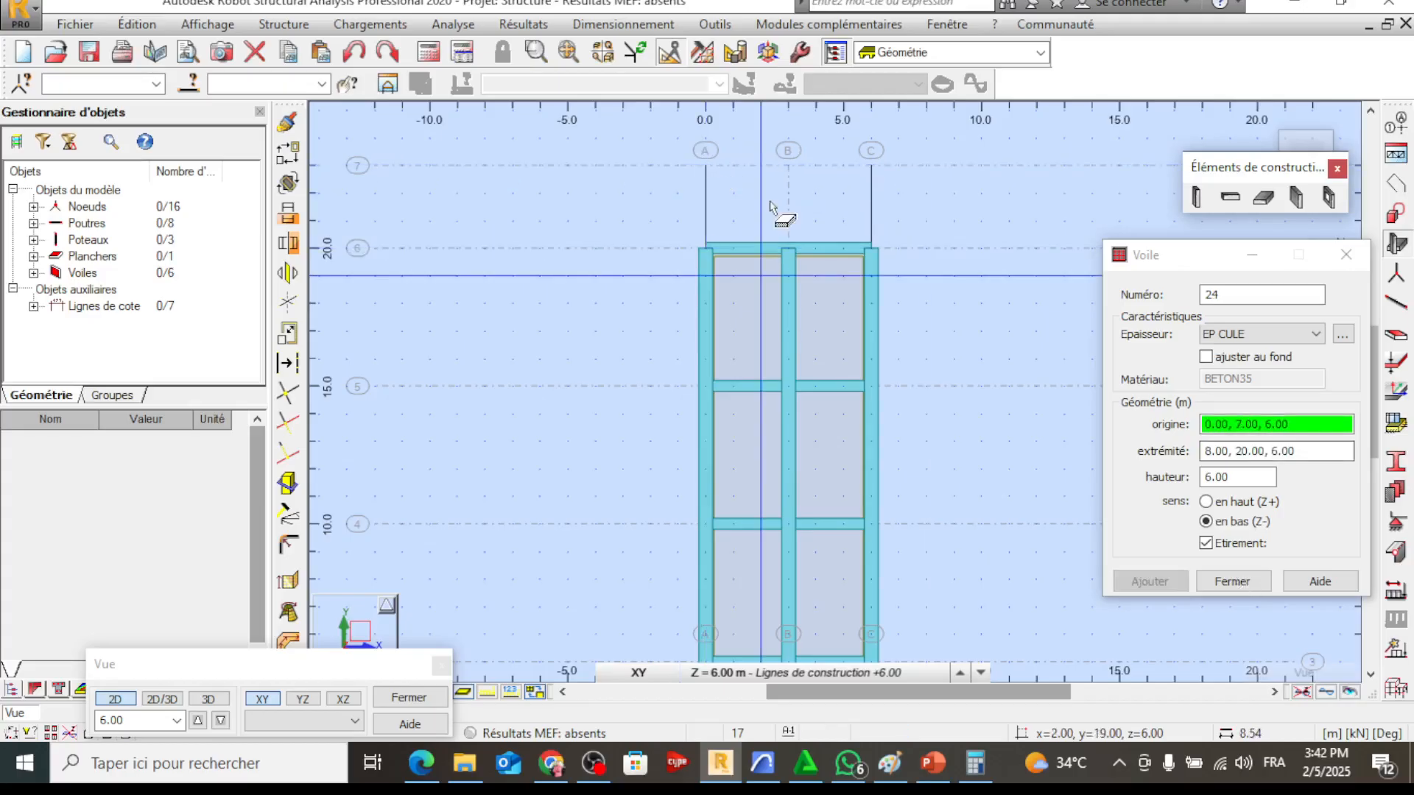
{"action": "key", "text": "Escape"}
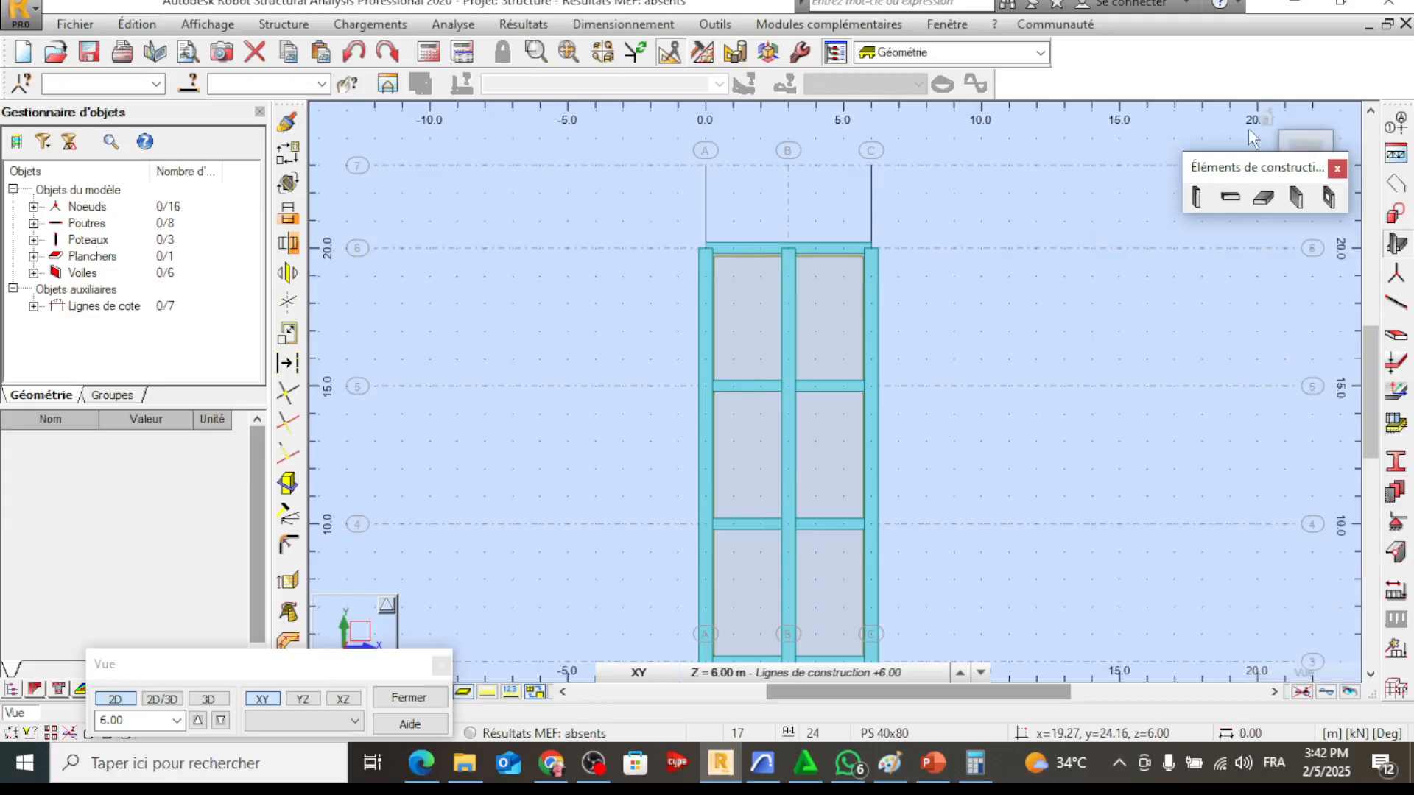
{"action": "left_click", "coordinate": [1266, 127]}
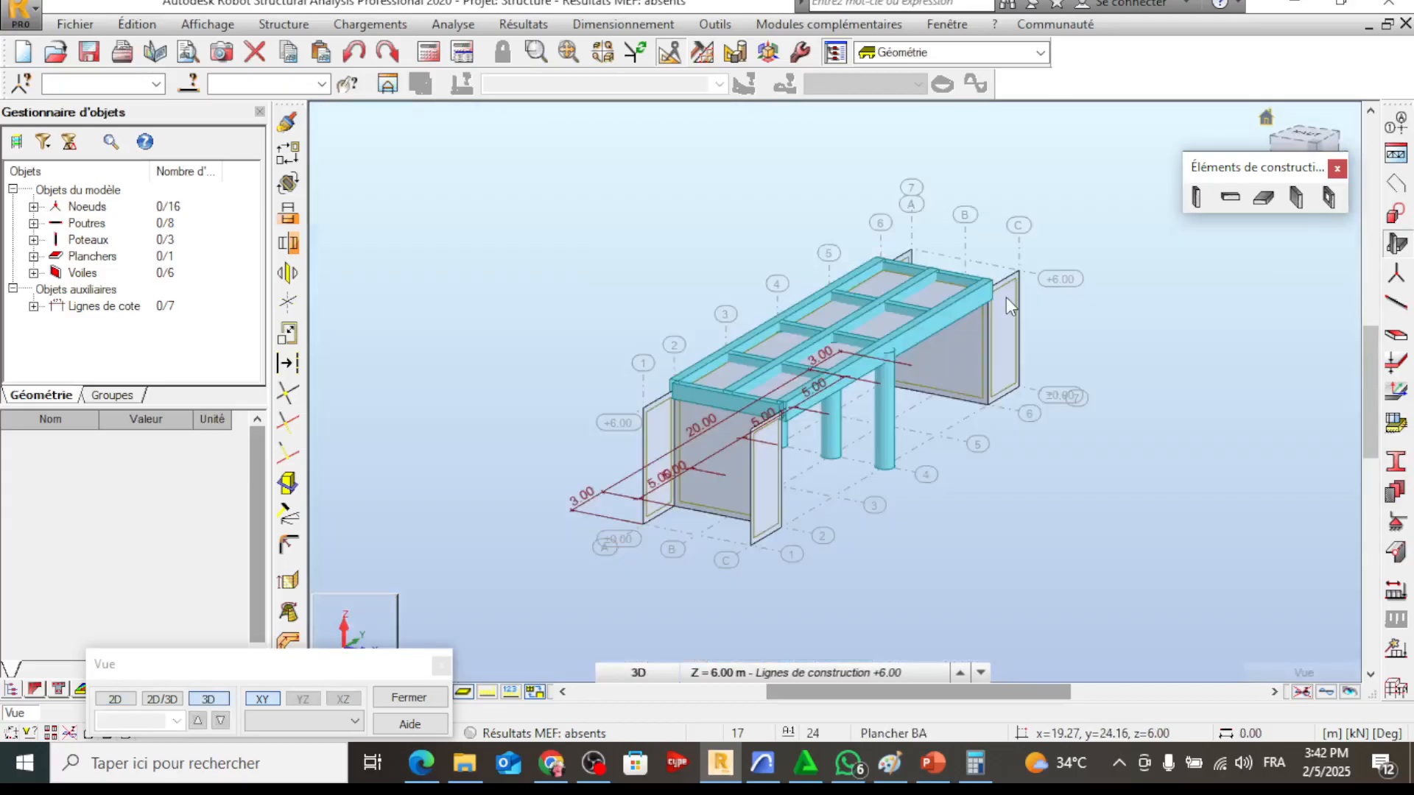
{"action": "middle_click_drag", "start_coordinate": [1006, 298], "coordinate": [760, 426], "text": "shift"}
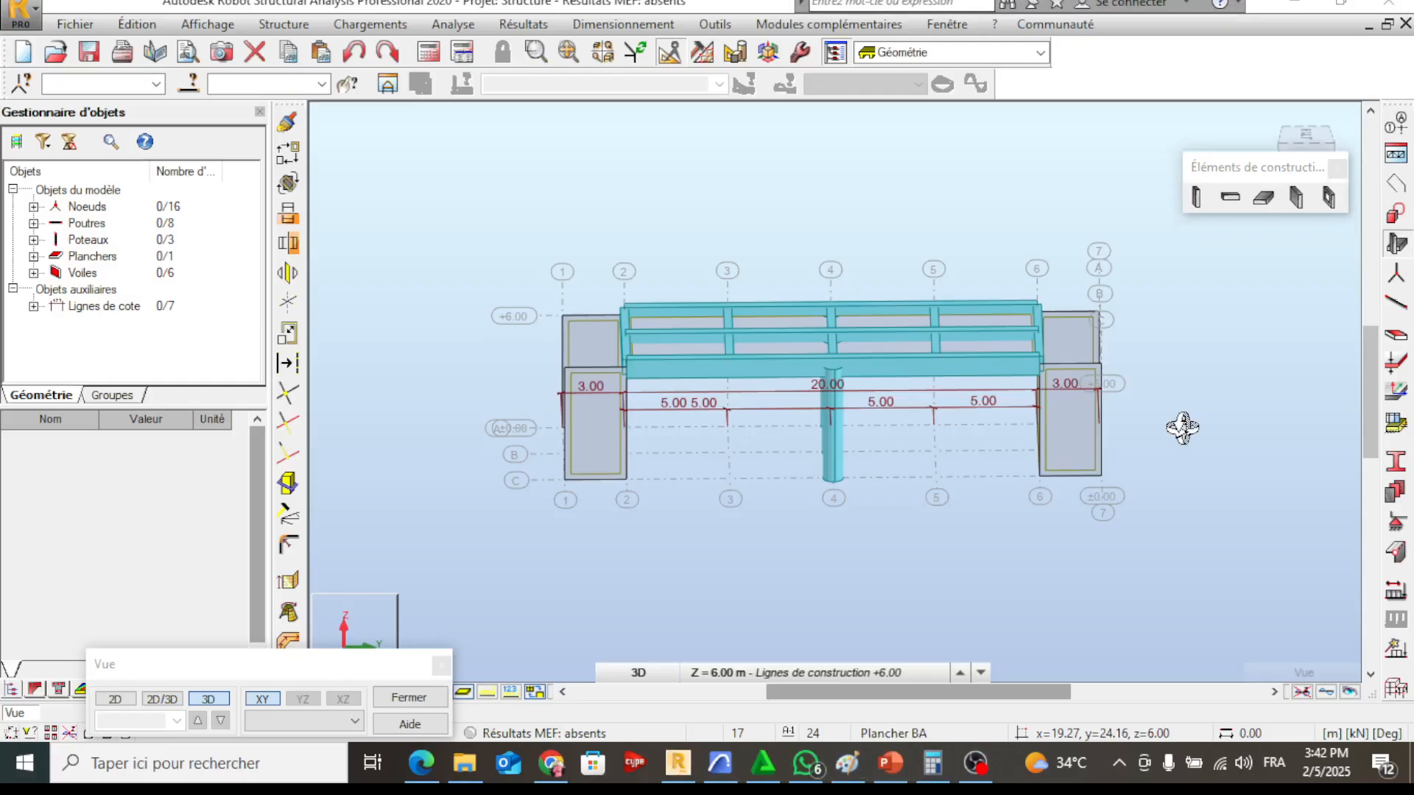
{"action": "left_click_drag", "start_coordinate": [1183, 428], "coordinate": [815, 395]}
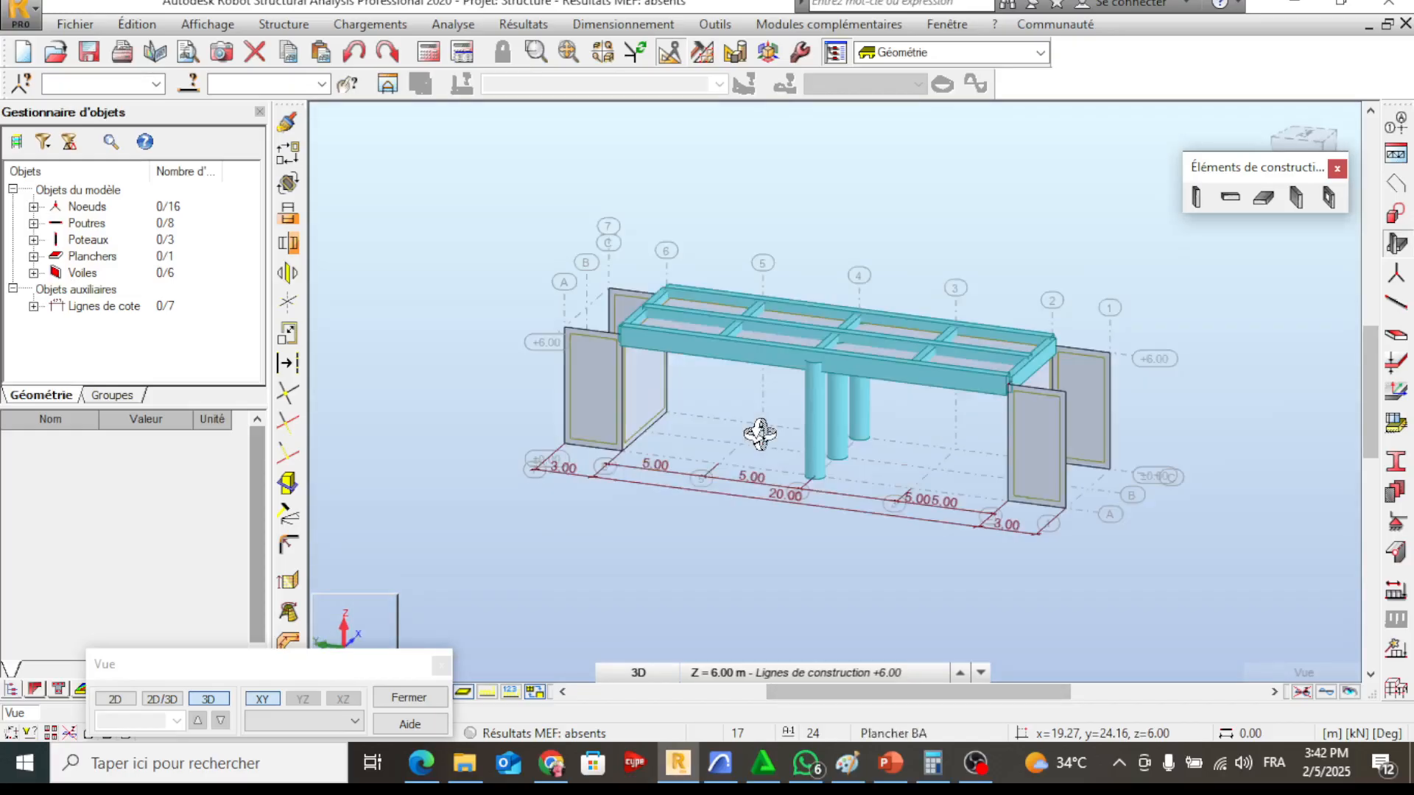
Delete the four 5.00 m dimension lines between axes 2 and 6
{"action": "left_click_drag", "start_coordinate": [761, 568], "coordinate": [675, 451]}
{"action": "key", "text": "Delete"}
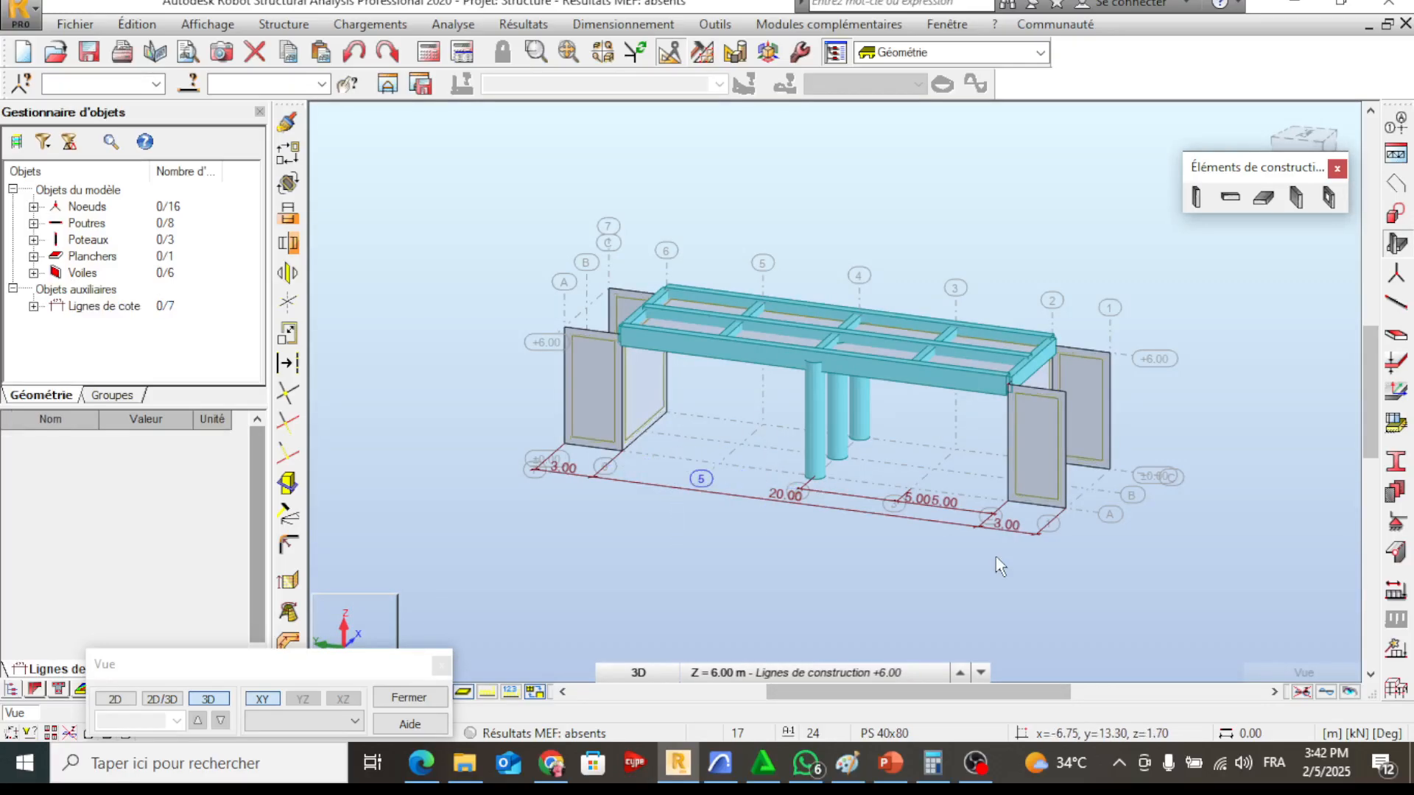
{"action": "left_click_drag", "start_coordinate": [995, 557], "coordinate": [913, 488]}
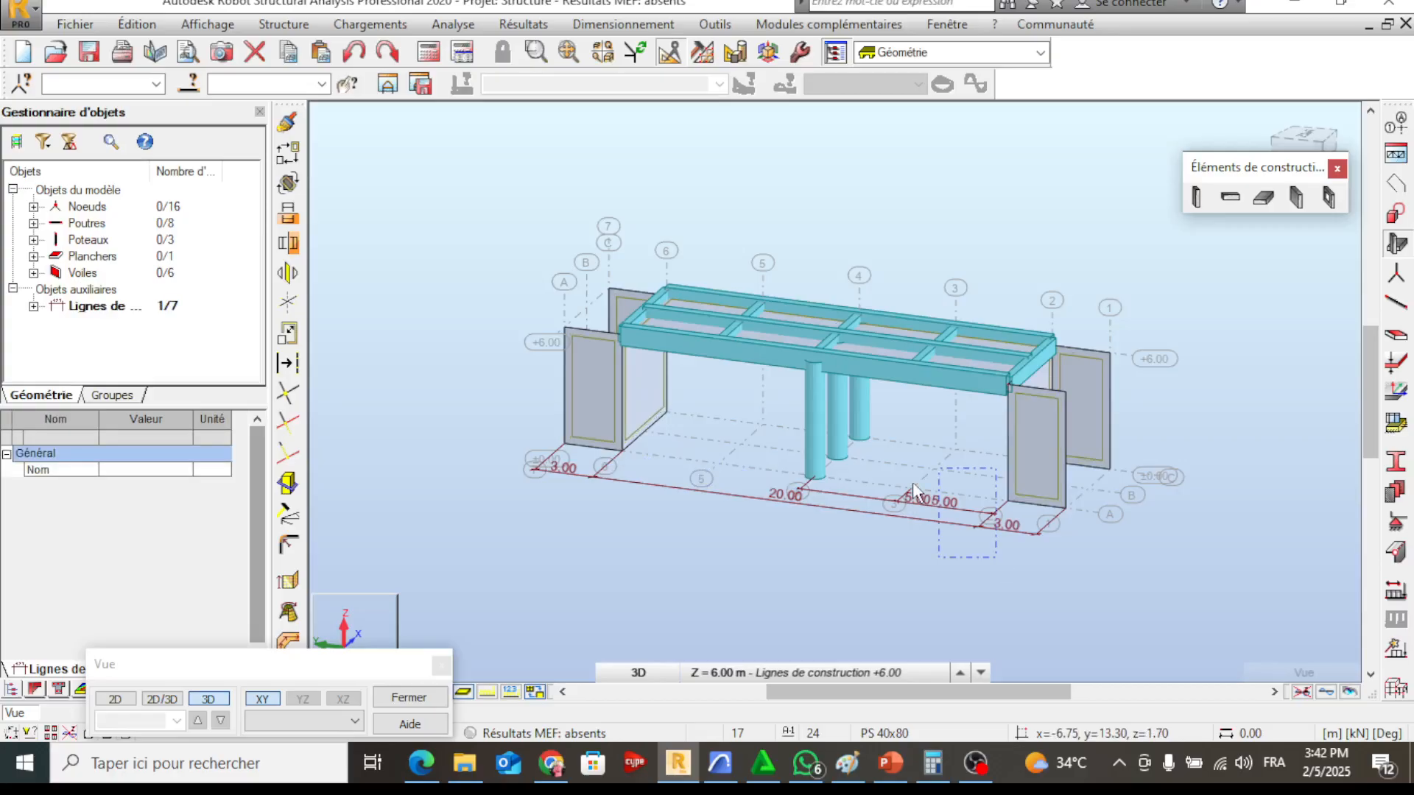
{"action": "left_click_drag", "start_coordinate": [914, 490], "coordinate": [871, 481]}
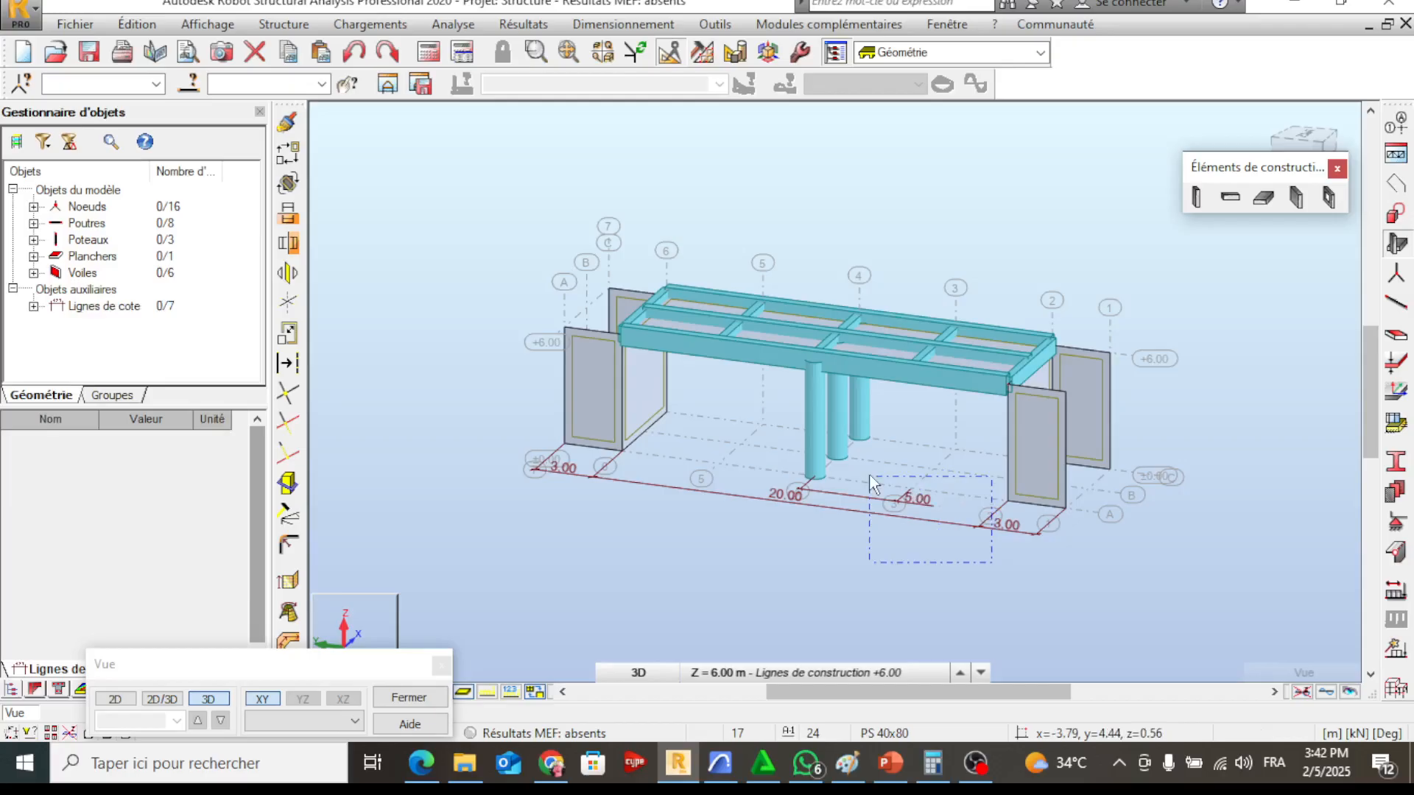
{"action": "key", "text": "Delete"}
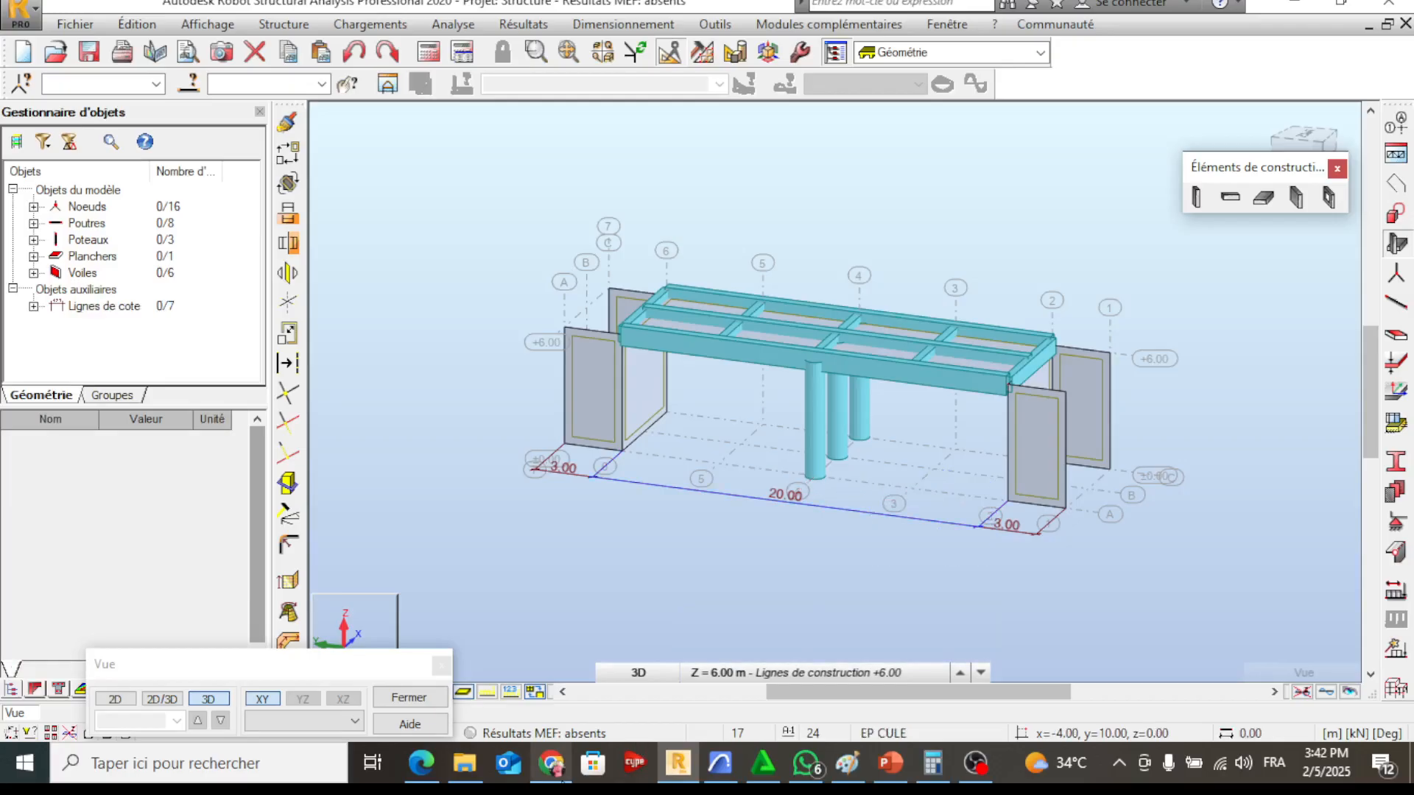
{"action": "left_click", "coordinate": [991, 778]}
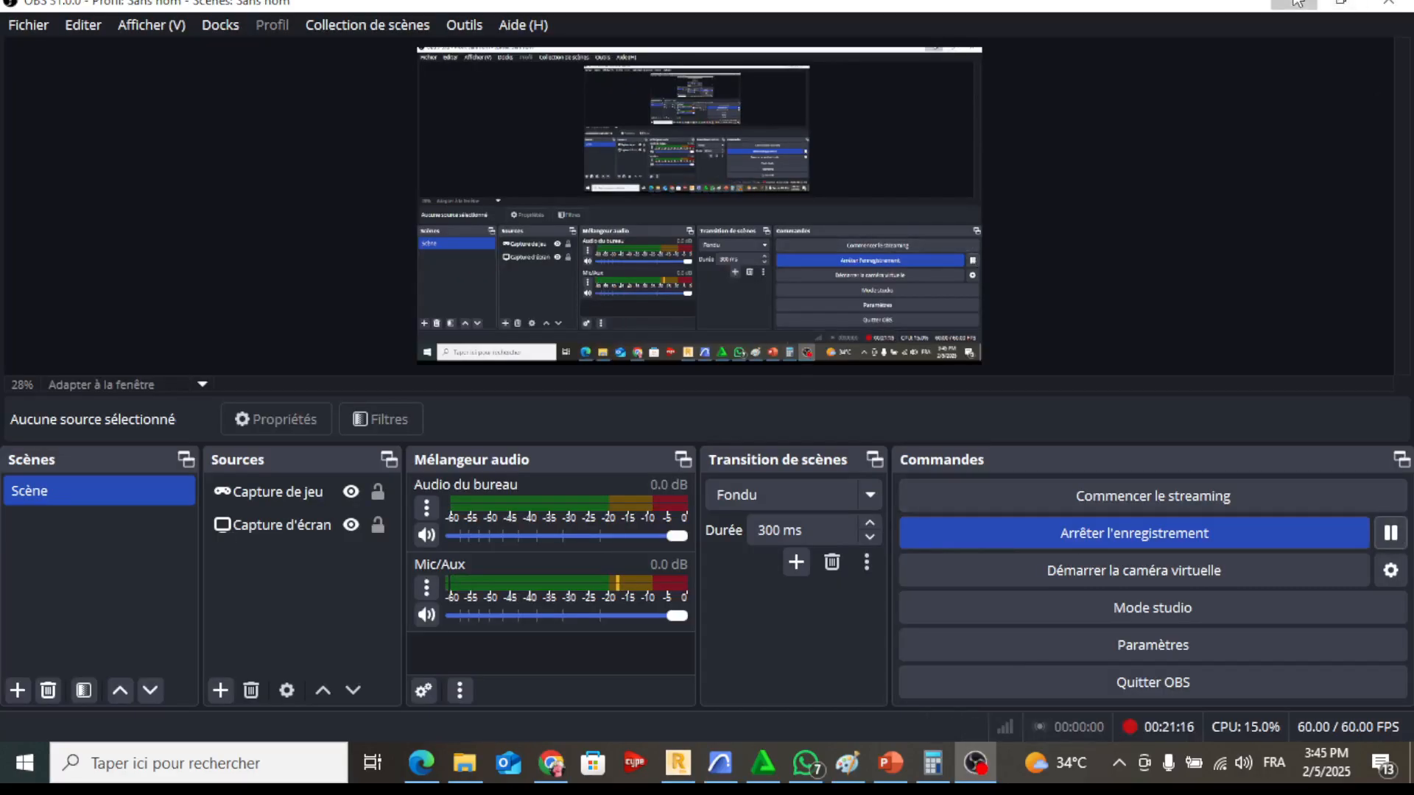
{"action": "left_click", "coordinate": [1294, 6]}
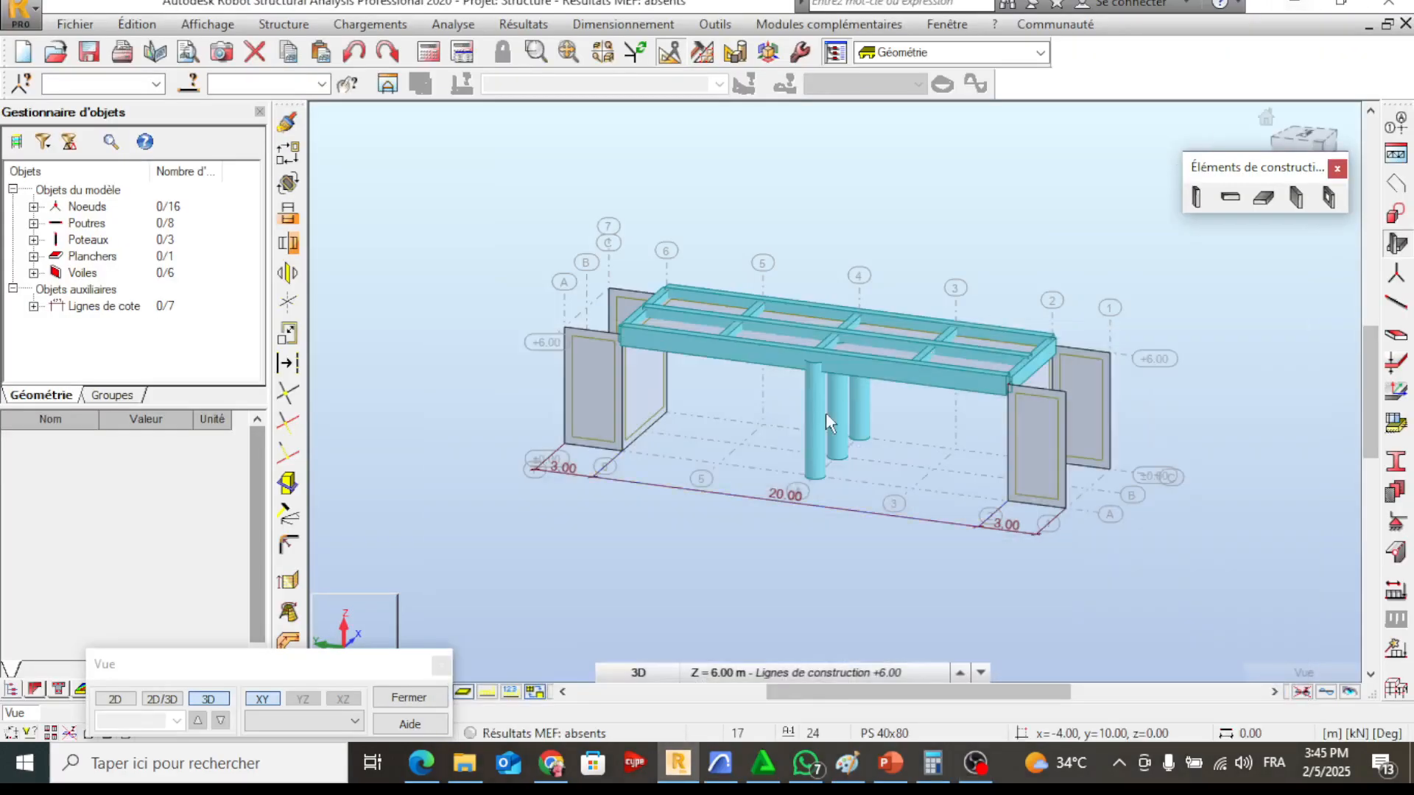
View the model from the side, then switch to Archicad and examine the bridge's longitudinal section and 3D perspective for comparison
{"action": "scroll", "coordinate": [837, 401], "scroll_direction": "up", "scroll_amount": 2}
{"action": "middle_click_drag", "start_coordinate": [923, 425], "coordinate": [948, 458], "text": "shift"}
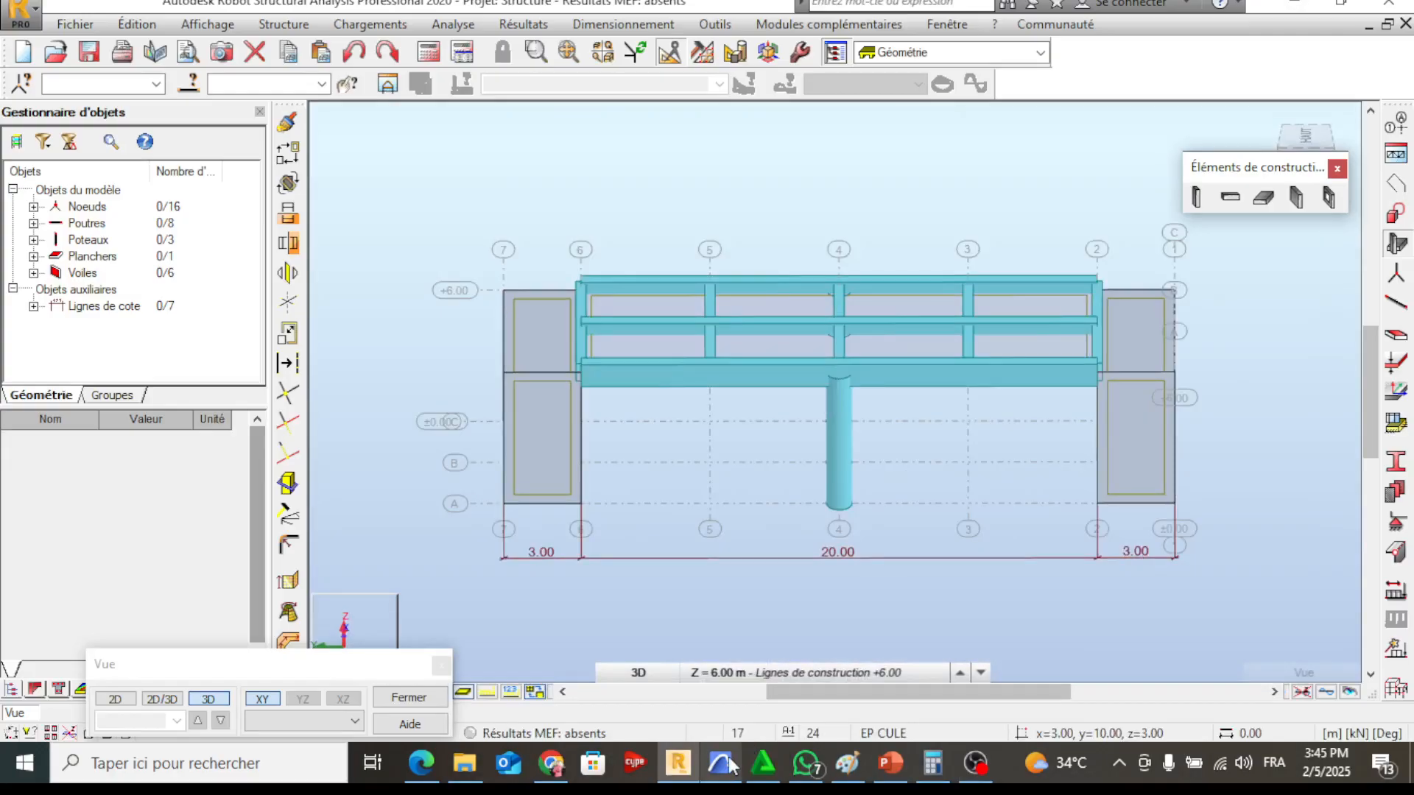
{"action": "left_click", "coordinate": [729, 764]}
{"action": "scroll", "coordinate": [682, 375], "scroll_direction": "down", "scroll_amount": 5}
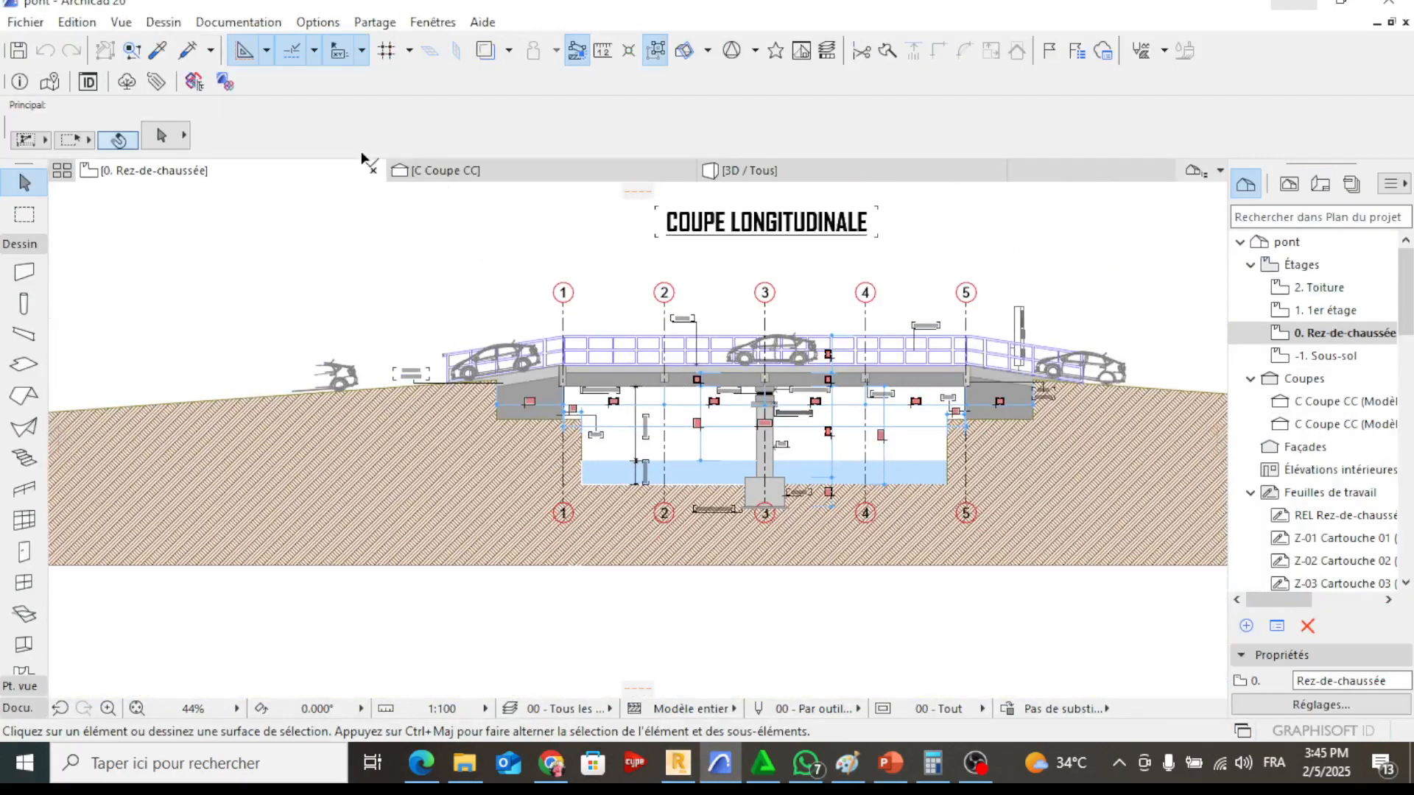
{"action": "left_click", "coordinate": [420, 172]}
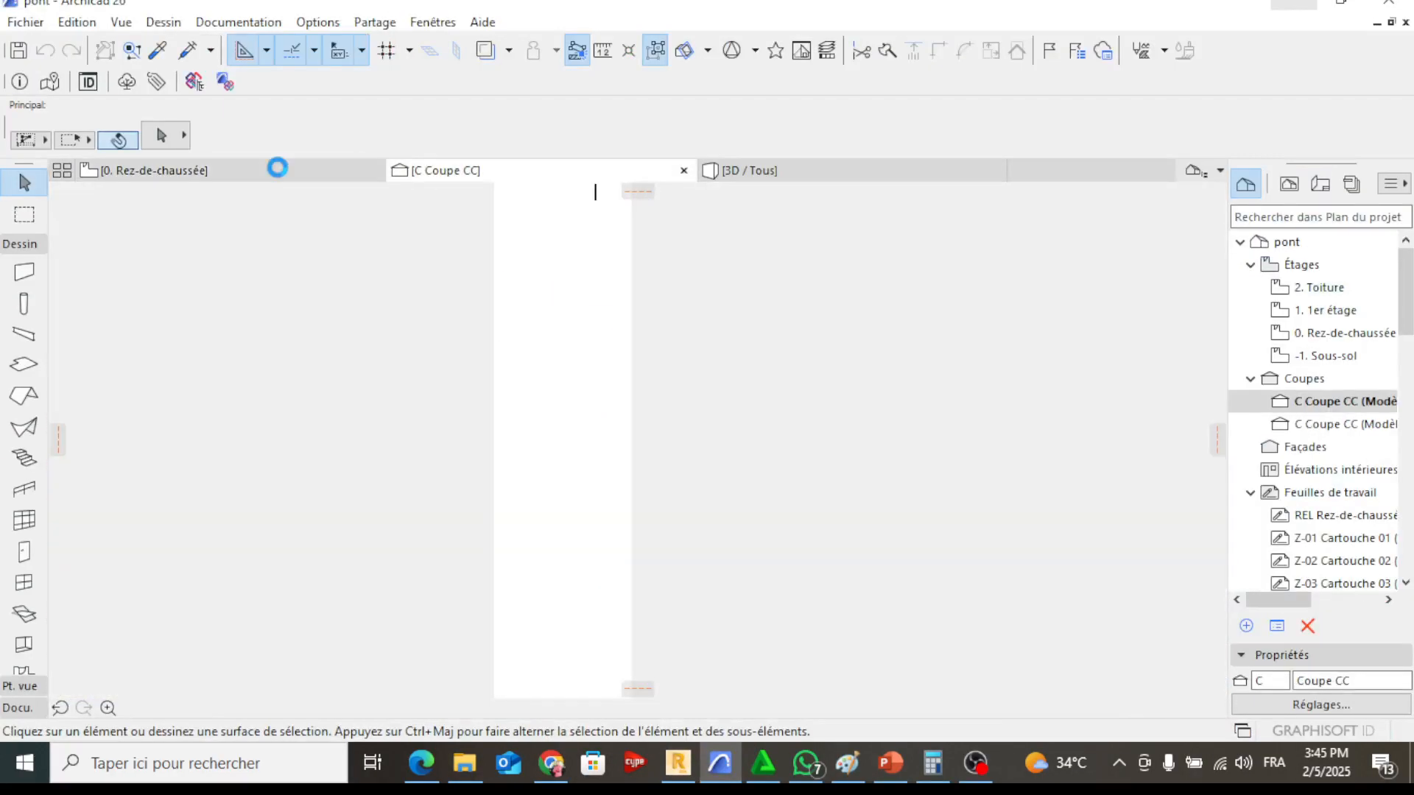
{"action": "left_click", "coordinate": [779, 171]}
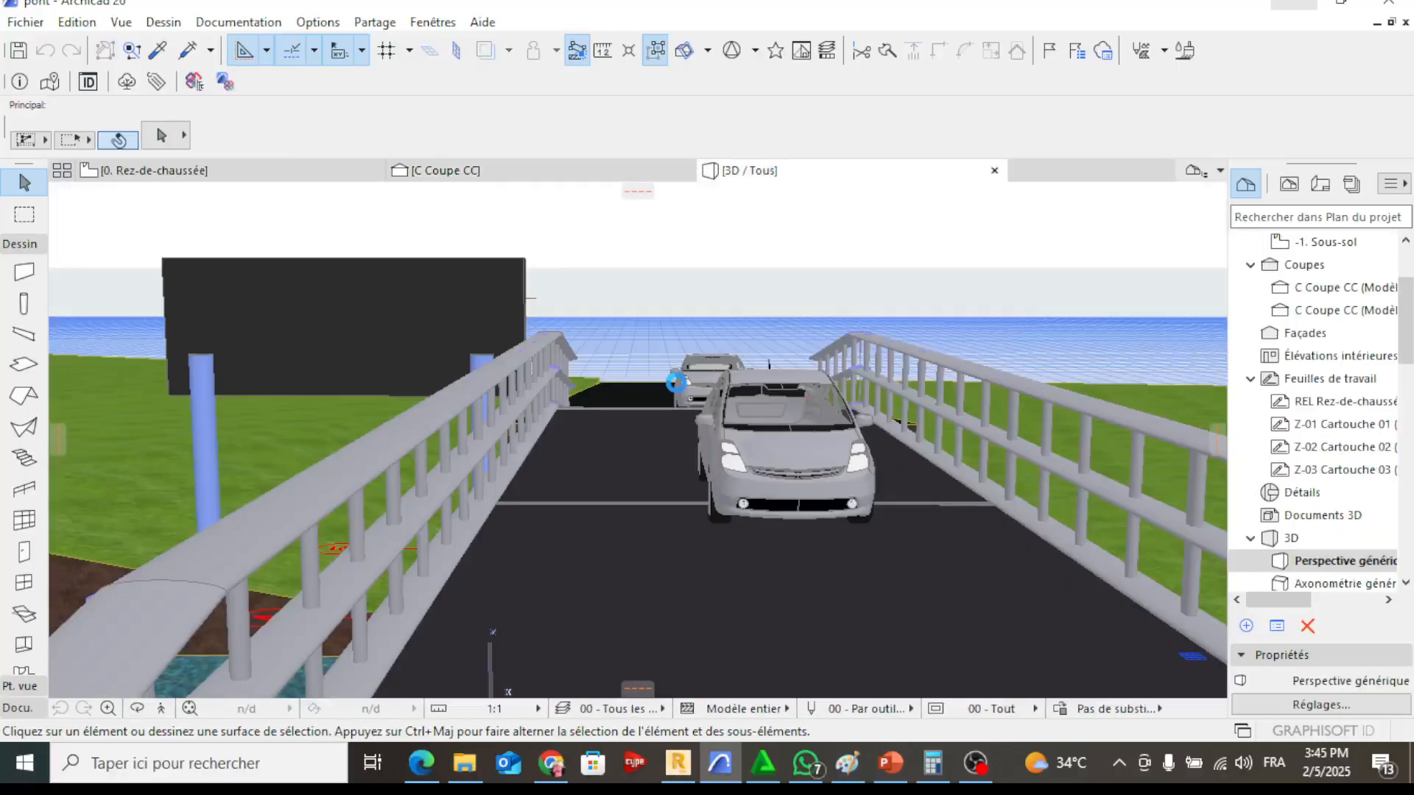
{"action": "left_click_drag", "start_coordinate": [676, 383], "coordinate": [1070, 446]}
{"action": "middle_click_drag", "start_coordinate": [783, 480], "coordinate": [661, 353]}
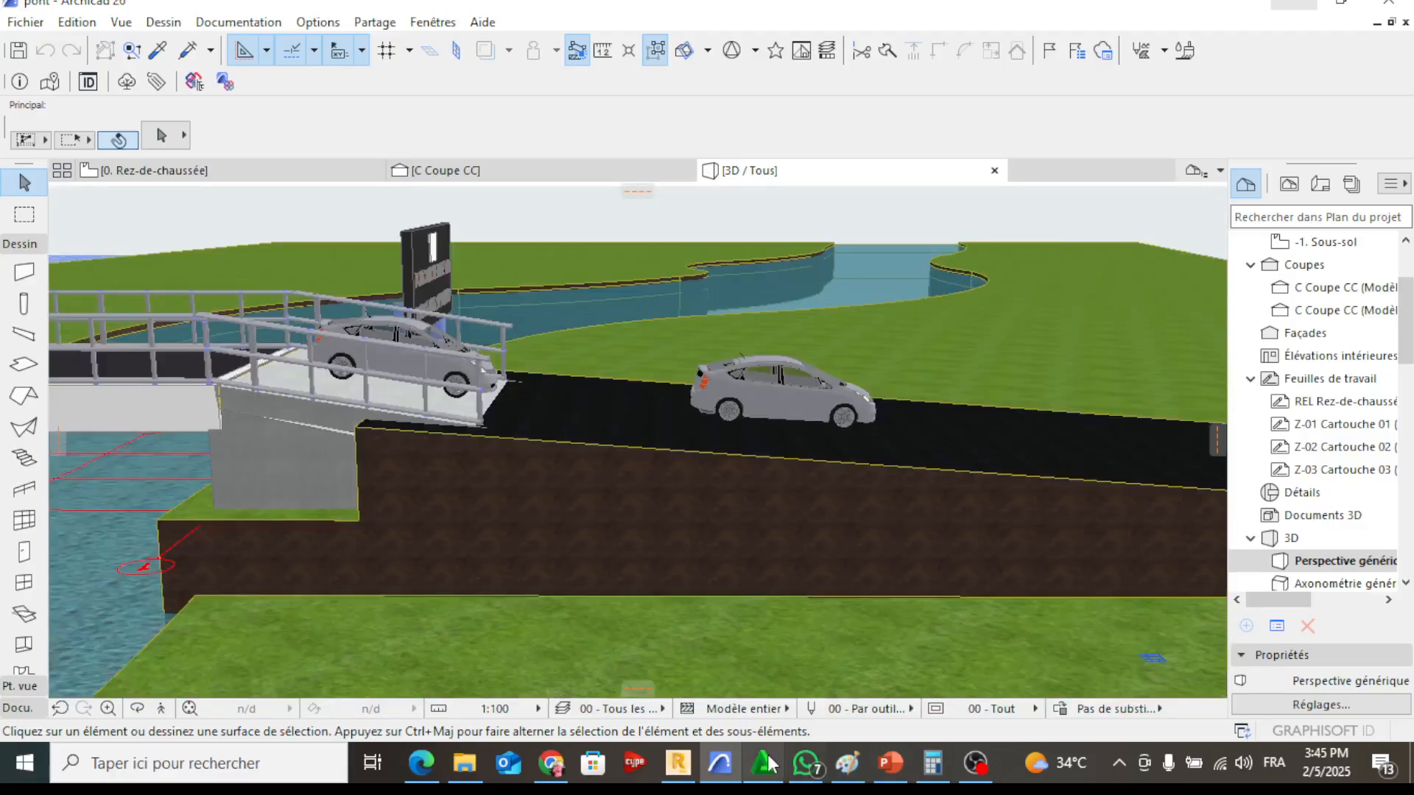
Switch back to Robot Structural Analysis and examine the 3D bridge model from both ends and from above
{"action": "left_click", "coordinate": [769, 765]}
{"action": "middle_click_drag", "start_coordinate": [610, 582], "coordinate": [907, 540], "text": "shift"}
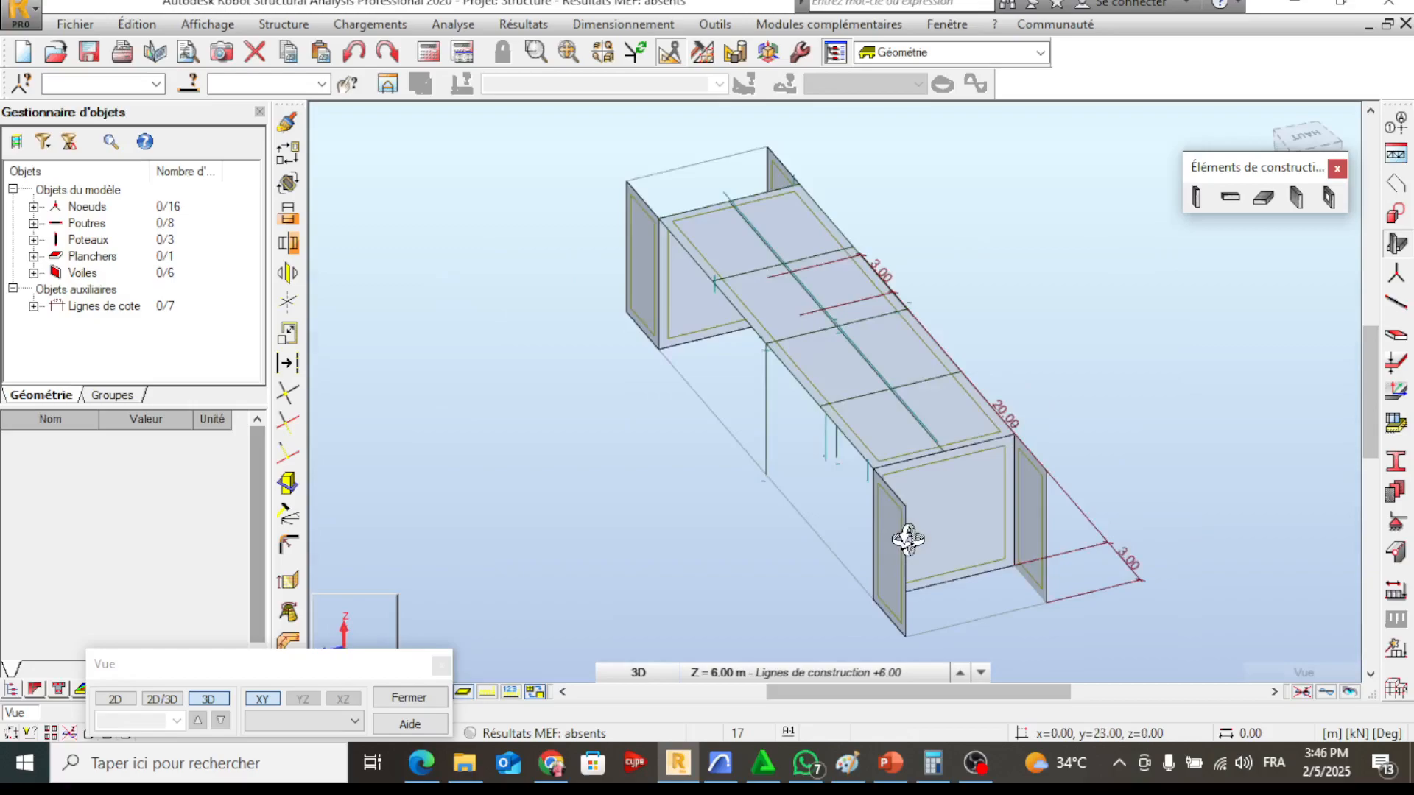
{"action": "middle_click_drag", "start_coordinate": [907, 540], "coordinate": [1164, 175], "text": "shift"}
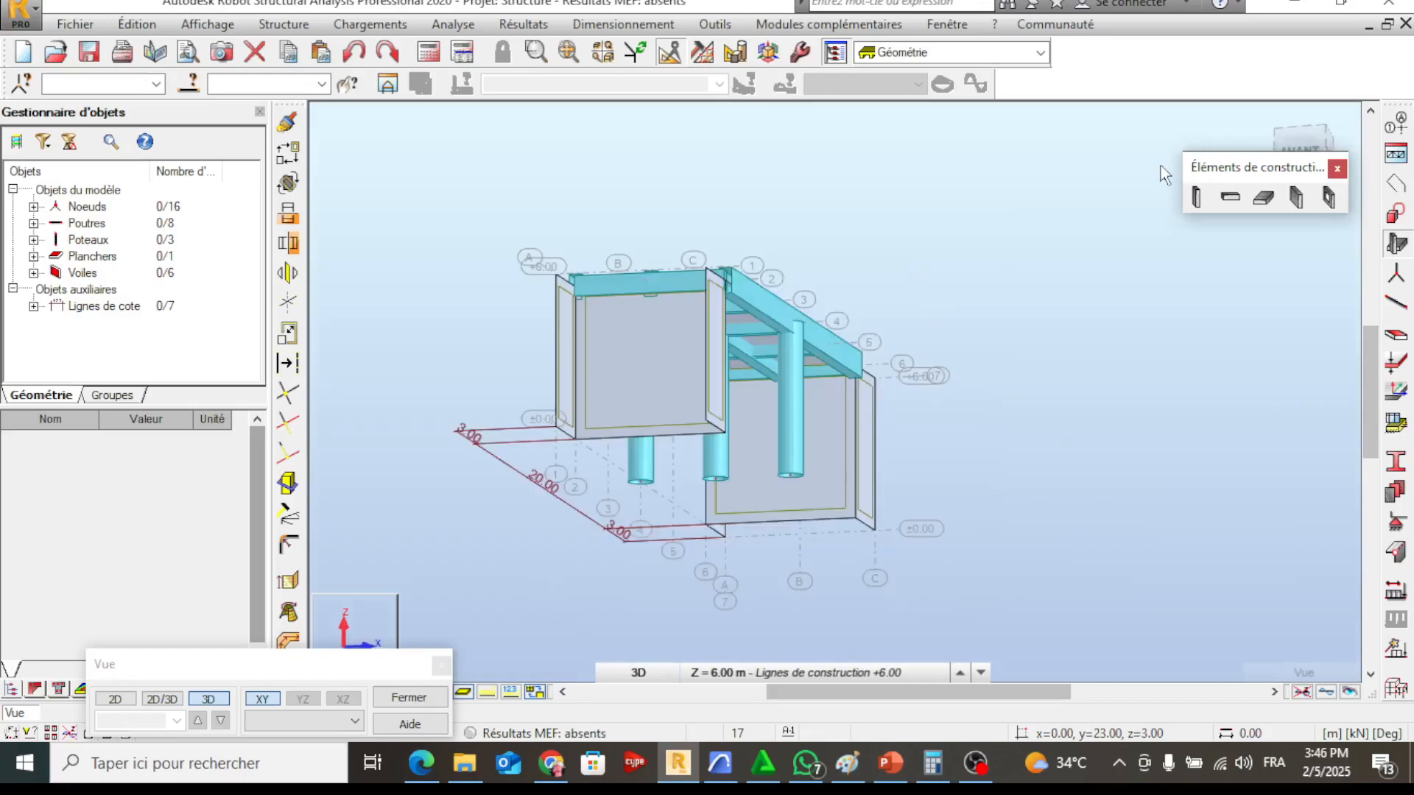
{"action": "left_click", "coordinate": [1265, 116]}
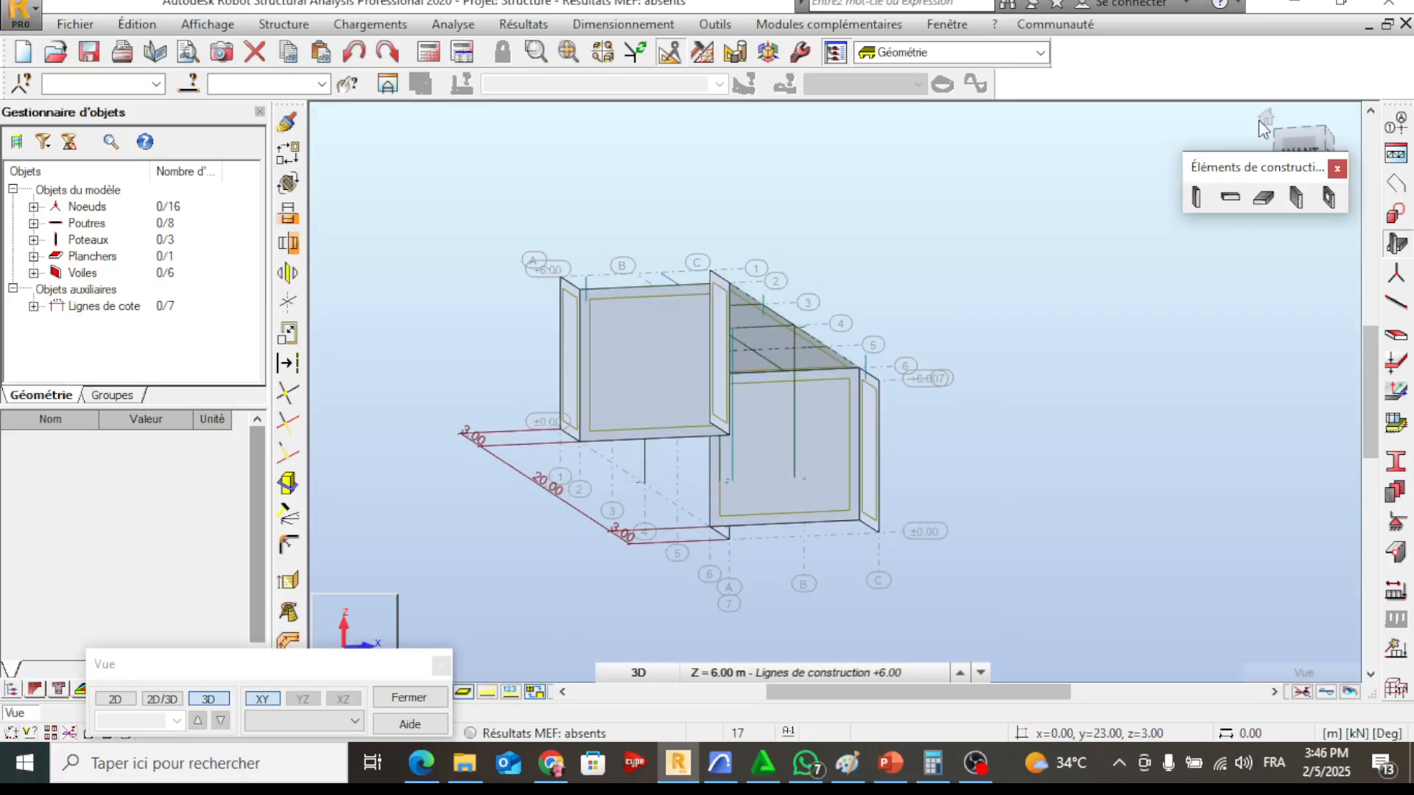
{"action": "middle_click_drag", "start_coordinate": [1105, 361], "coordinate": [728, 459], "text": "shift"}
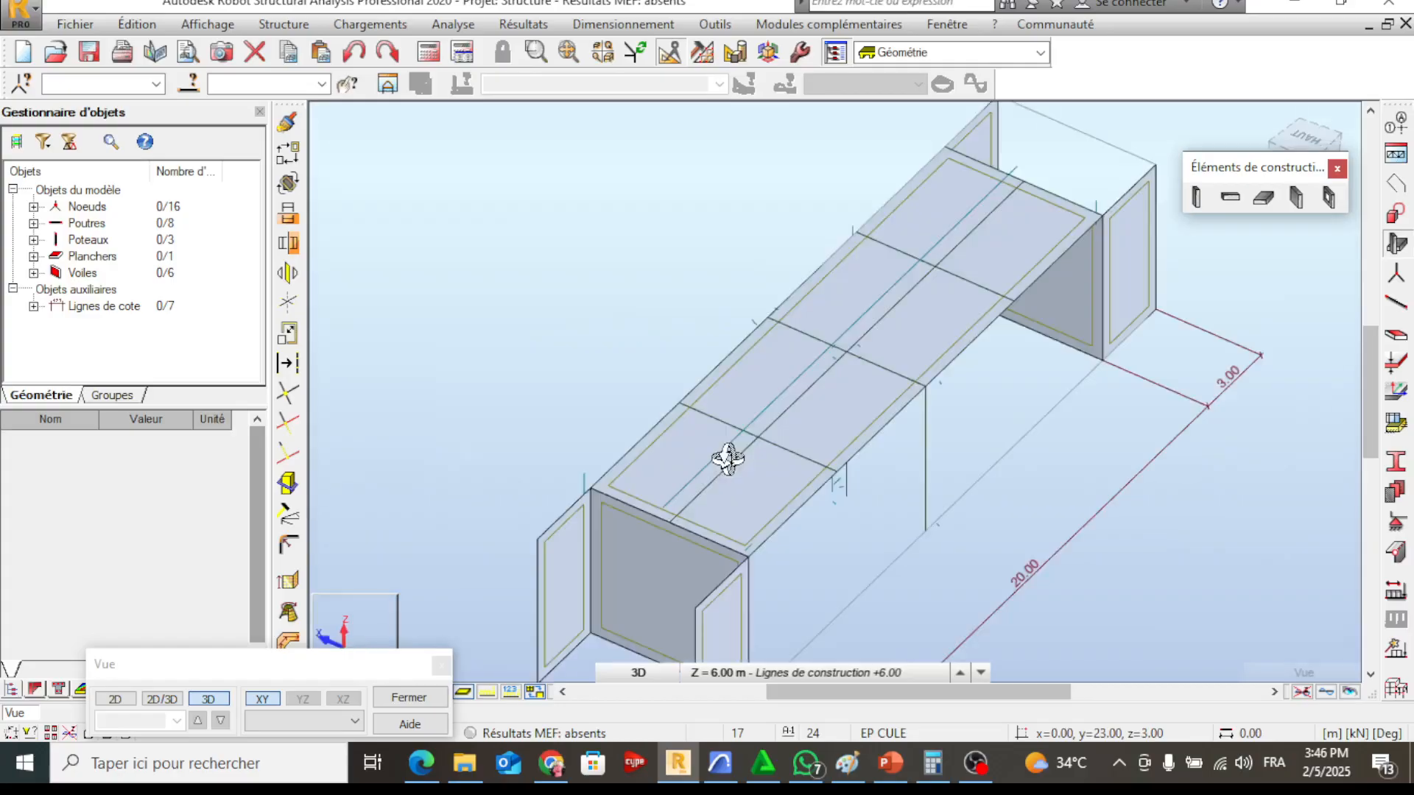
{"action": "middle_click_drag", "start_coordinate": [728, 459], "coordinate": [603, 440], "text": "shift"}
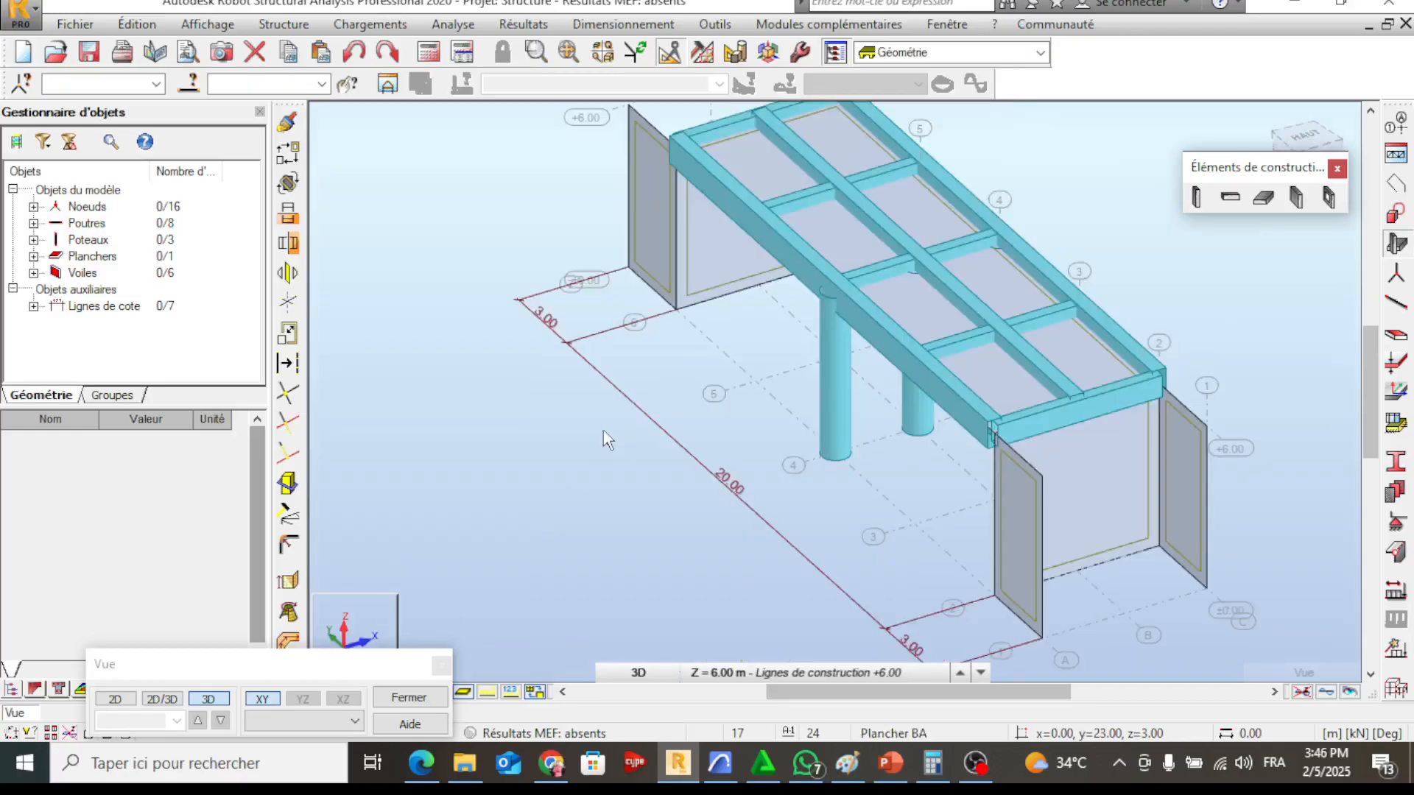
Delete the remaining 20.00 m dimension line and both 3.00 m dimension lines at the ends of the bridge
{"action": "left_click", "coordinate": [603, 430]}
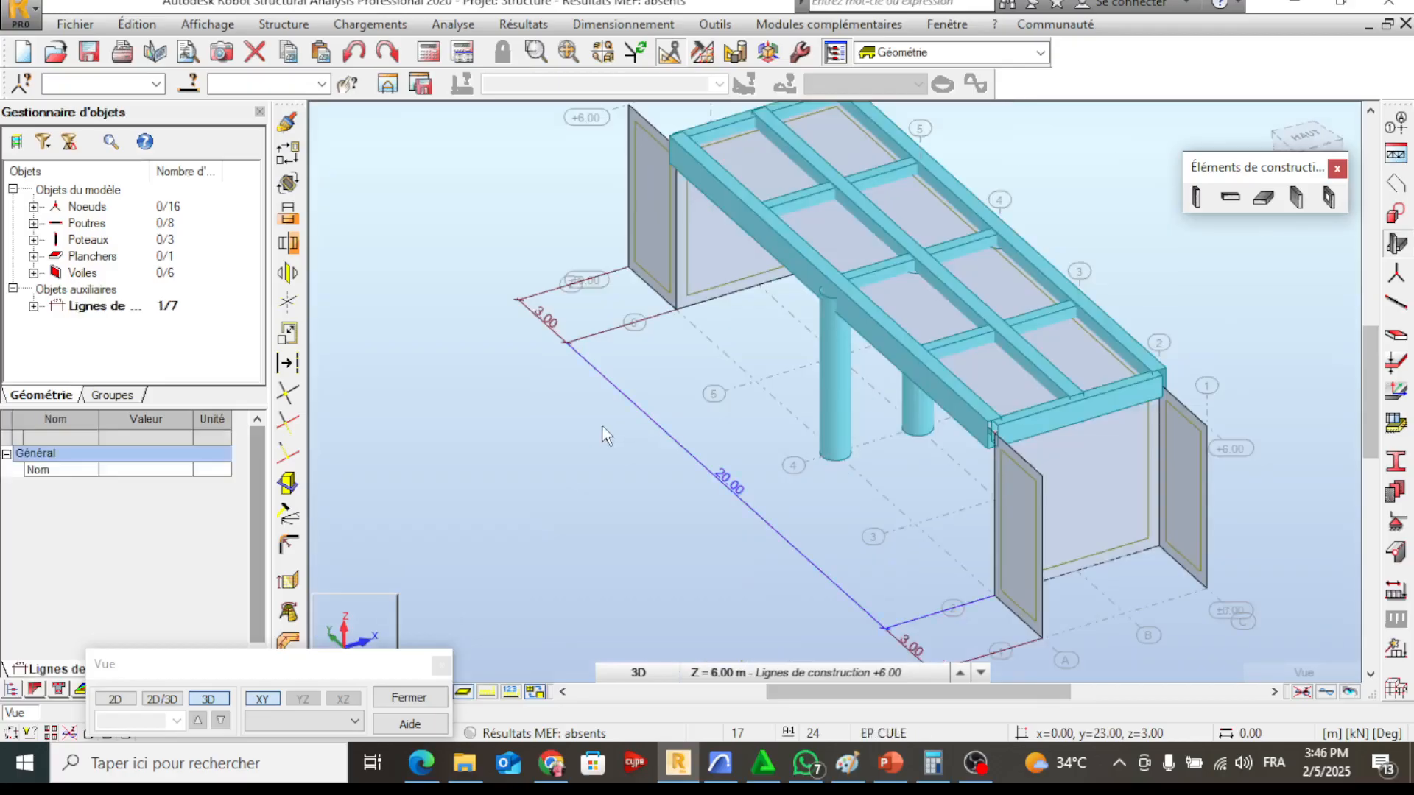
{"action": "key", "text": "Delete"}
{"action": "left_click", "coordinate": [493, 310]}
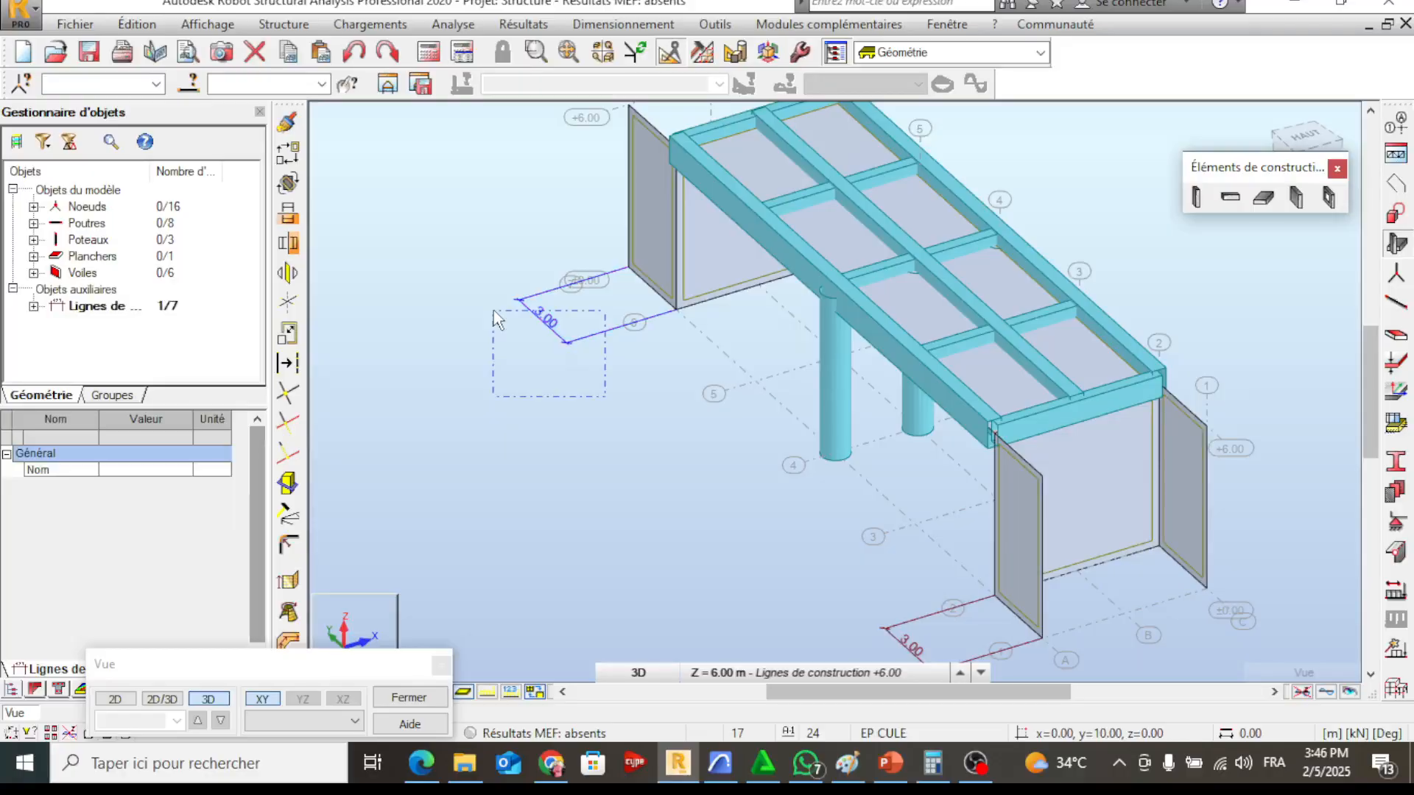
{"action": "key", "text": "Delete"}
{"action": "middle_click_drag", "start_coordinate": [832, 560], "coordinate": [771, 454]}
{"action": "left_click_drag", "start_coordinate": [868, 591], "coordinate": [767, 529]}
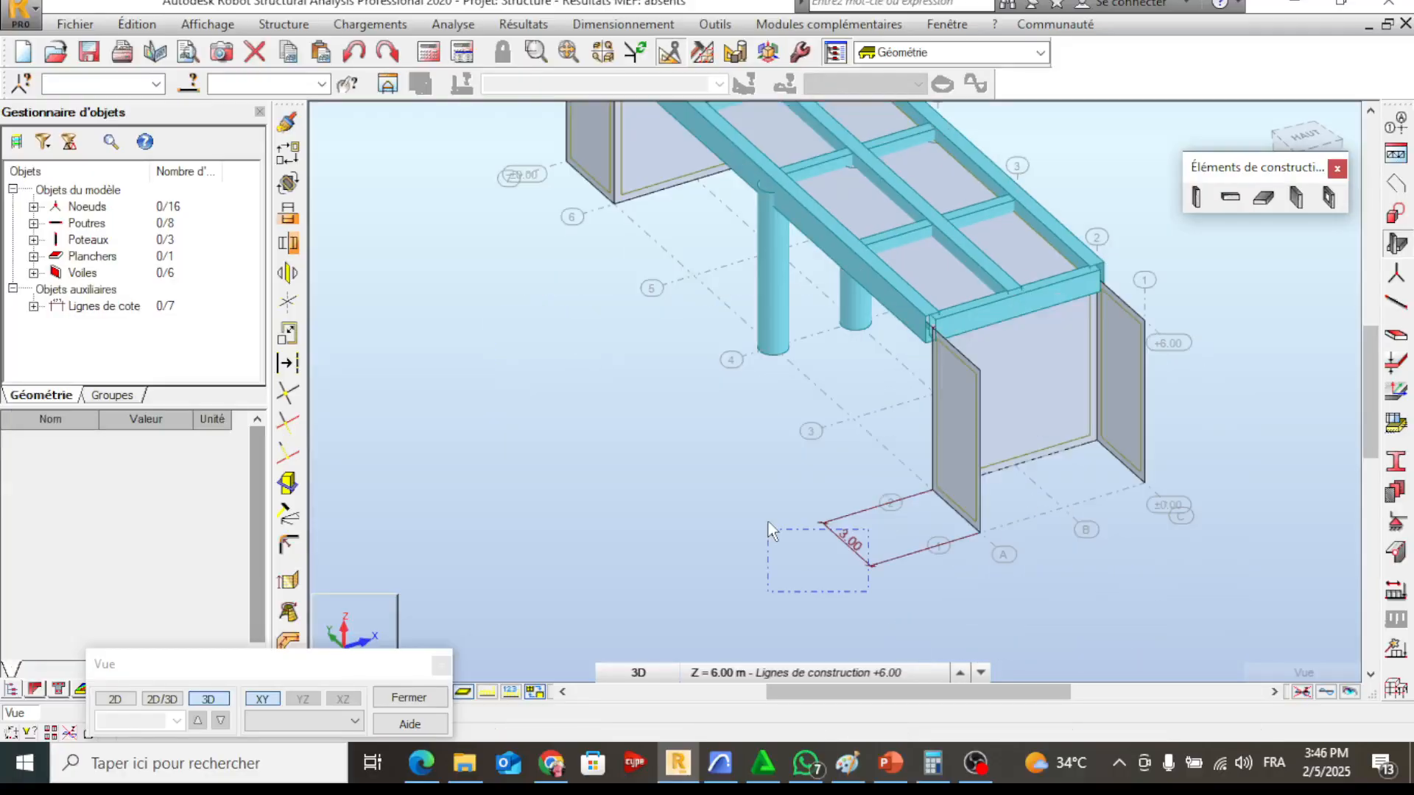
{"action": "key", "text": "Delete"}
{"action": "scroll", "coordinate": [893, 506], "scroll_direction": "down", "scroll_amount": 2}
{"action": "middle_click_drag", "start_coordinate": [894, 505], "coordinate": [962, 489]}
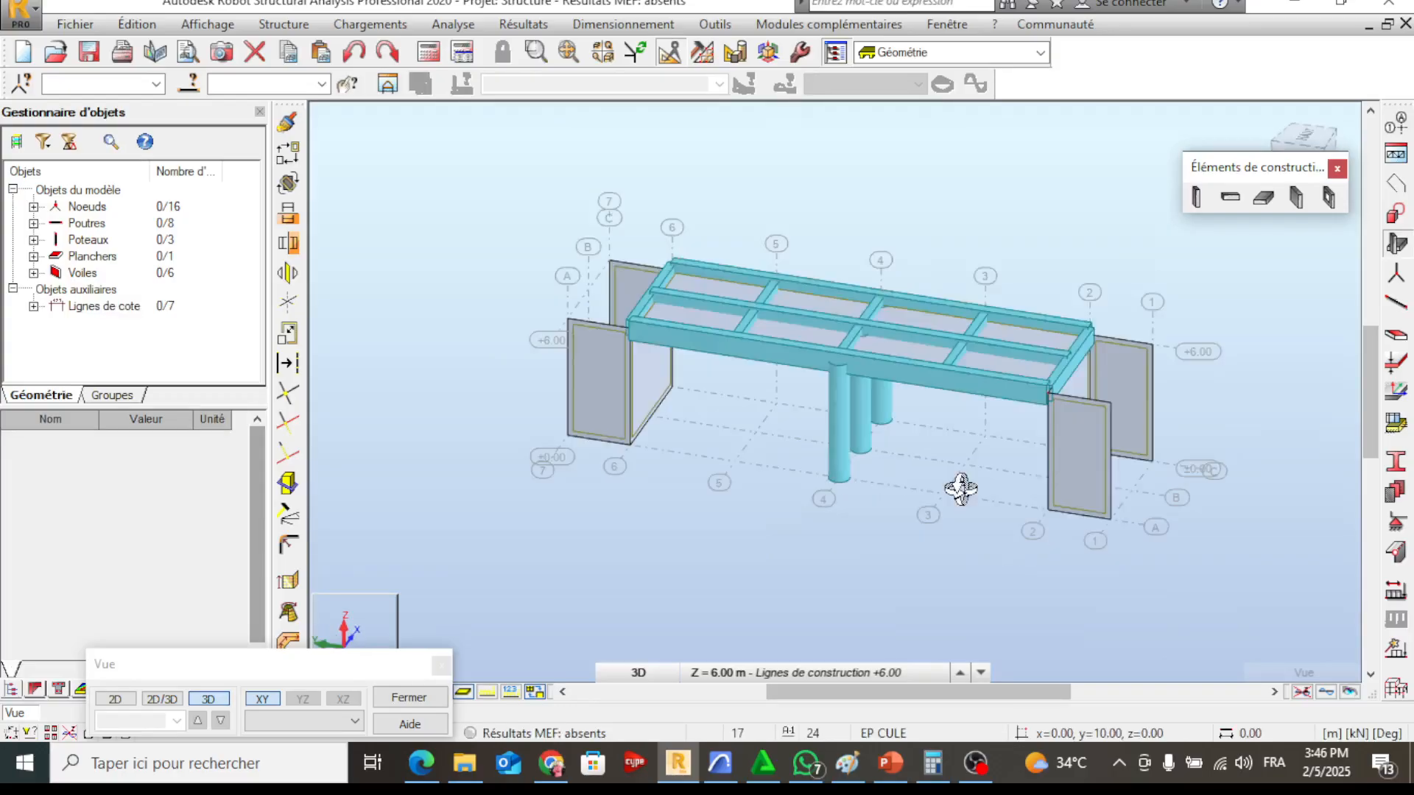
{"action": "middle_click_drag", "start_coordinate": [961, 489], "coordinate": [847, 497], "text": "shift"}
{"action": "mouse_move", "coordinate": [971, 770]}
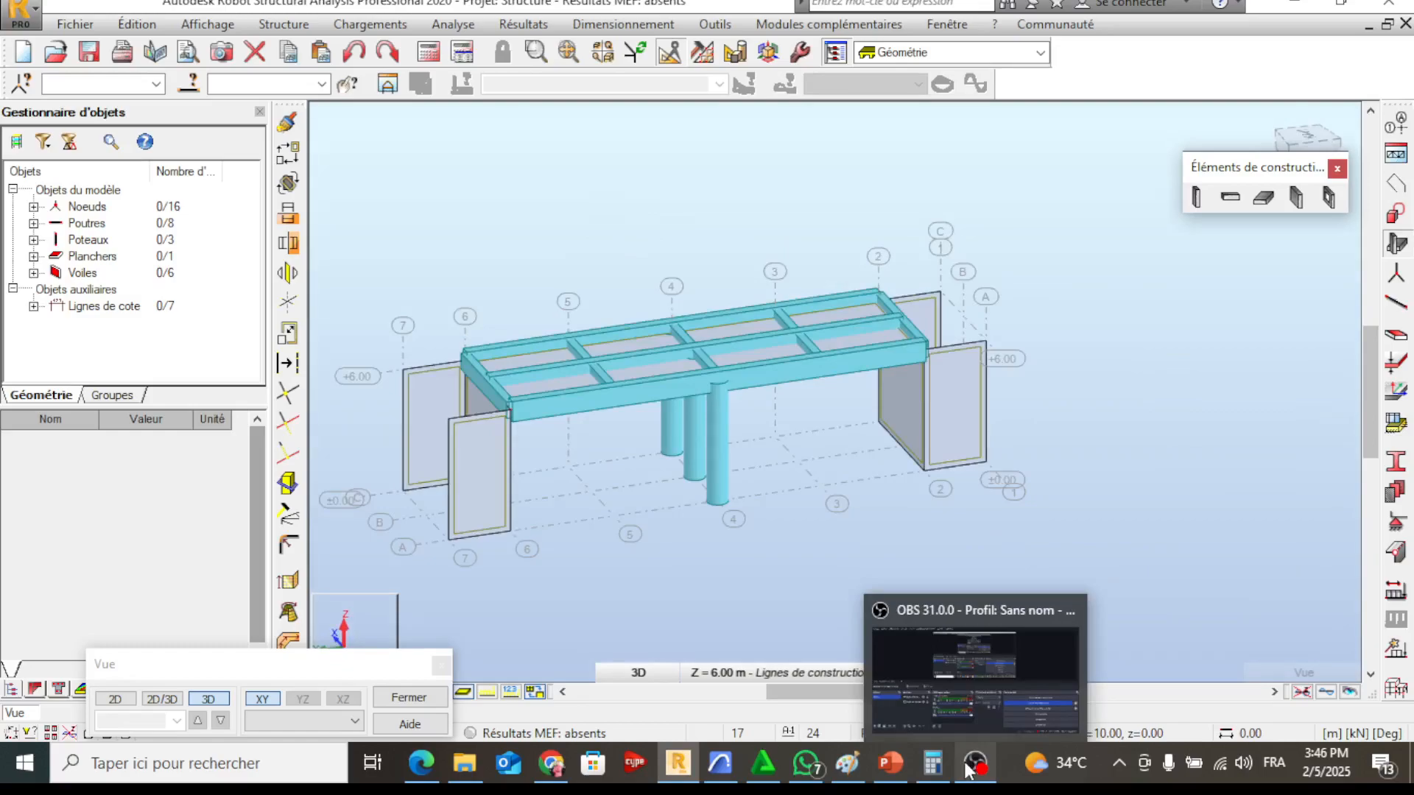
{"action": "left_click", "coordinate": [971, 769]}
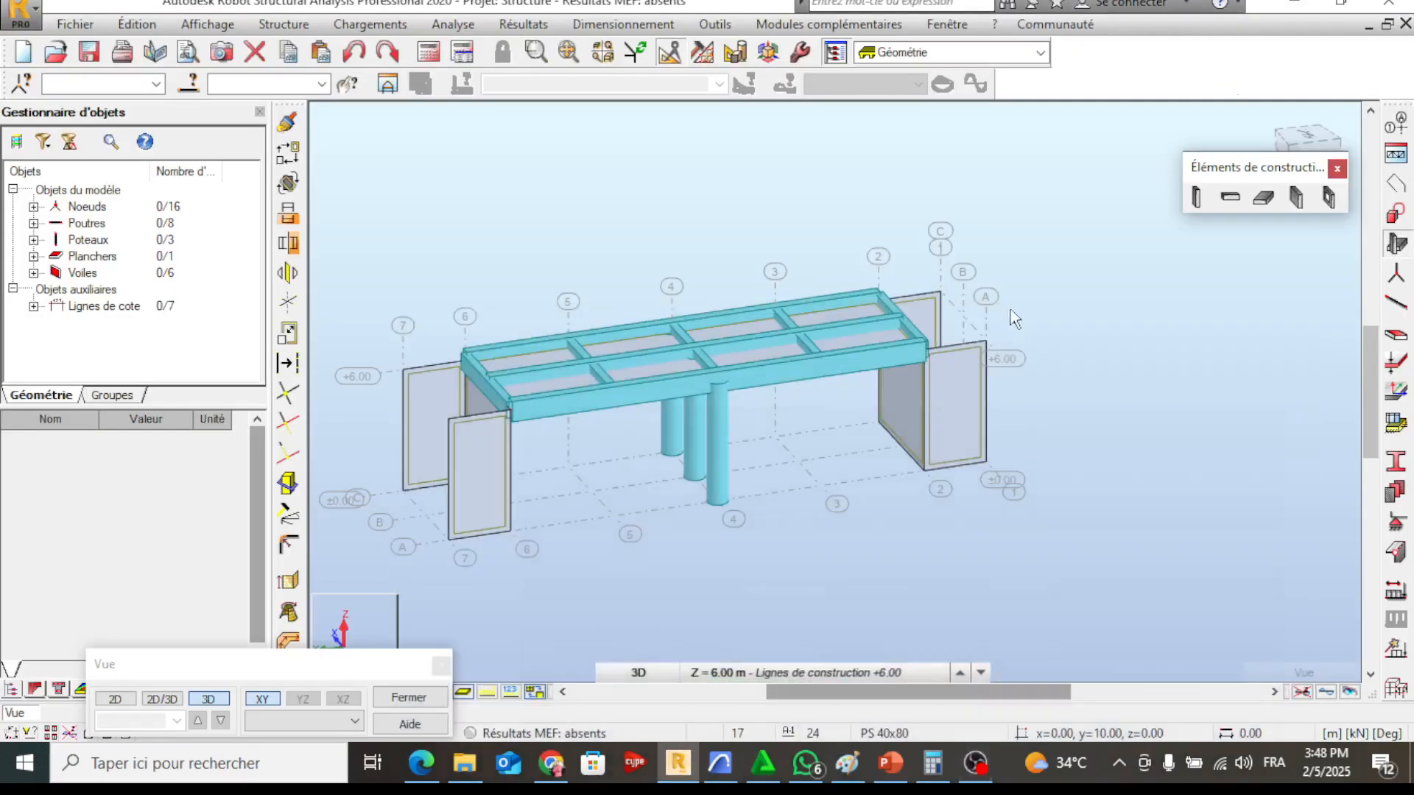
{"action": "left_click", "coordinate": [968, 389]}
{"action": "middle_click_drag", "start_coordinate": [967, 389], "coordinate": [1061, 409]}
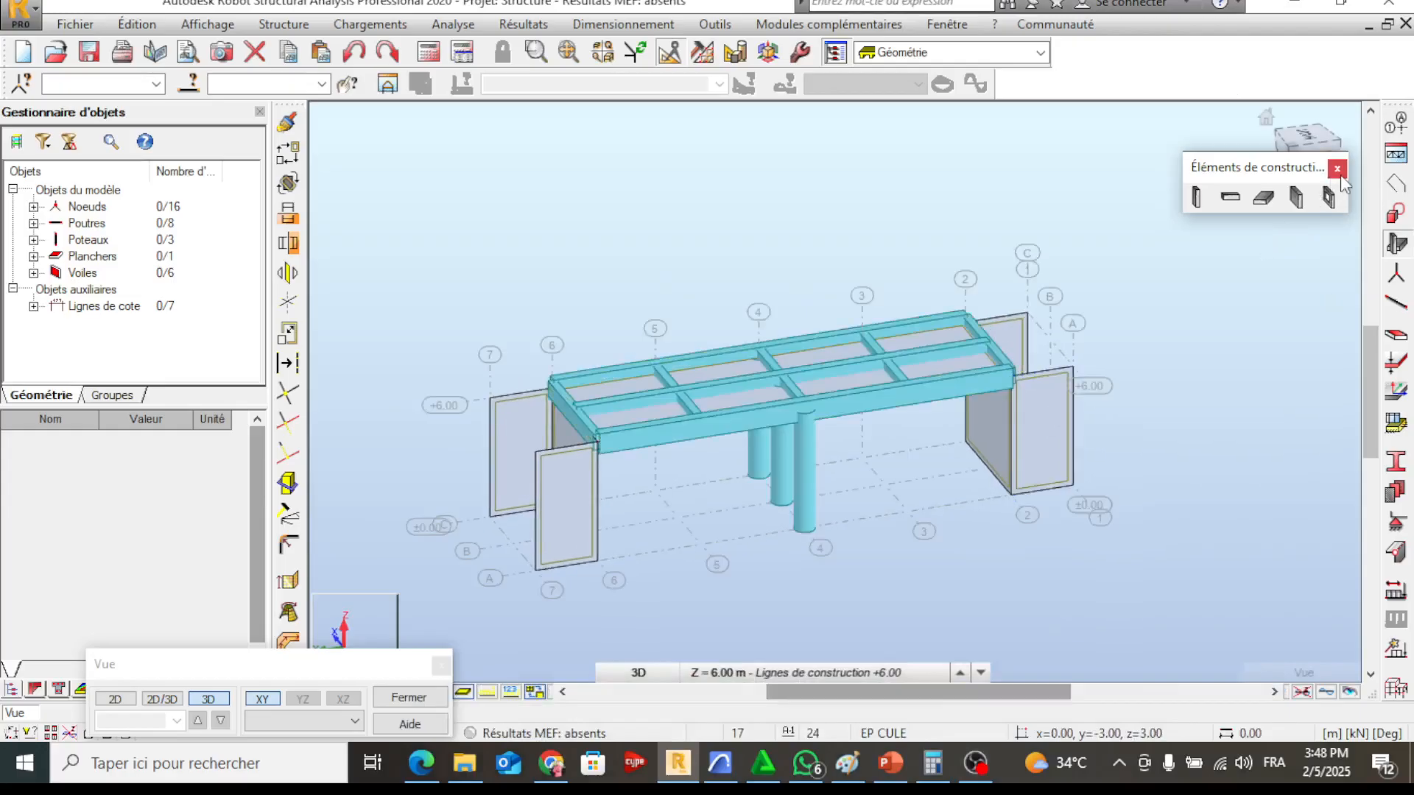